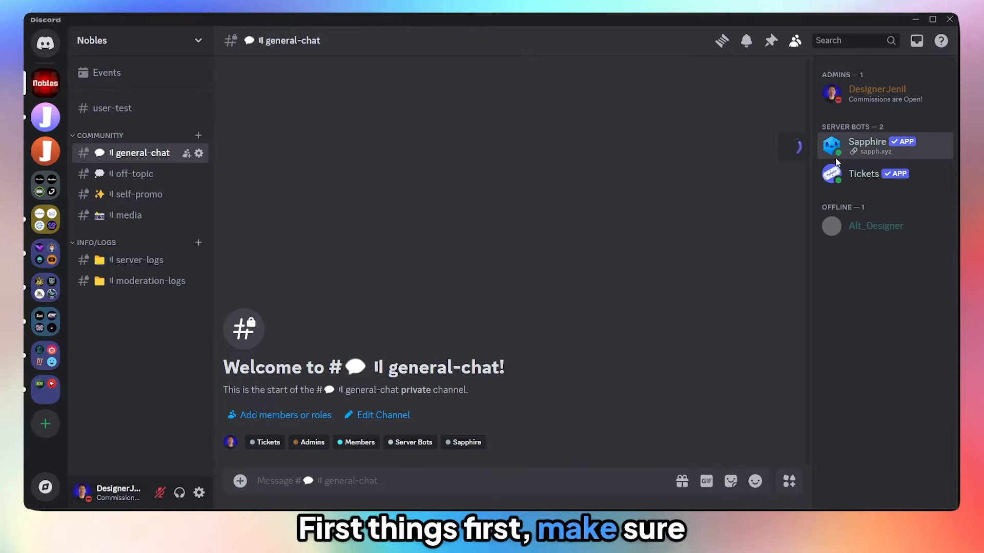
Check the Sapphire bot's full profile from the member list of the Nobles server, including its website and dashboard links
left_click(841, 150)
left_click(653, 357)
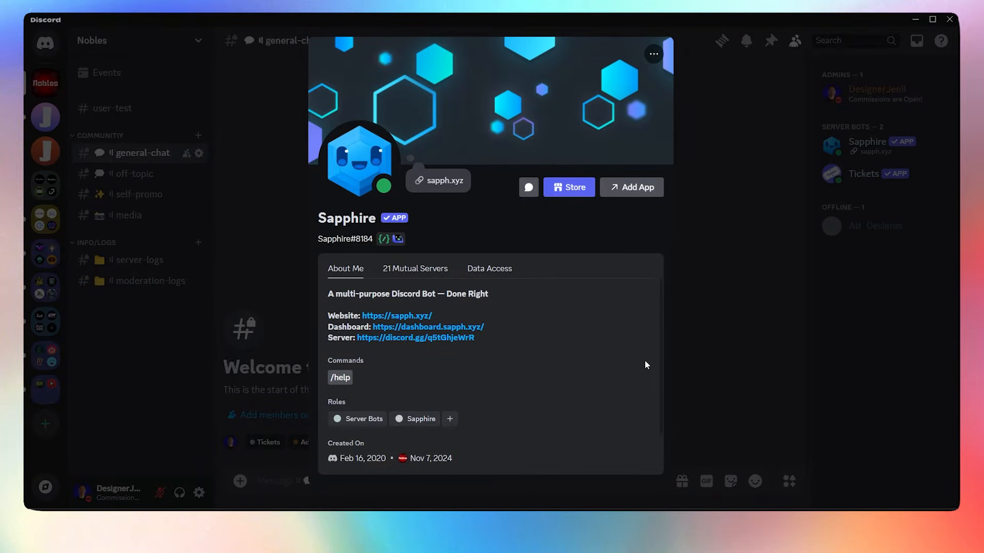
left_click(735, 288)
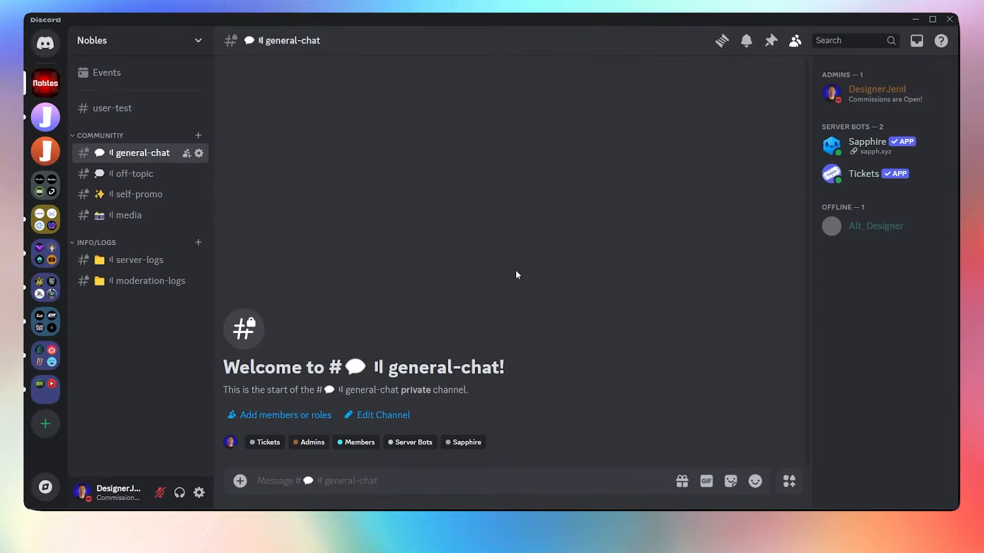
Move the Sapphire role above all other roles in the Nobles server settings, save the new order and leave the settings
left_click(183, 52)
left_click(156, 129)
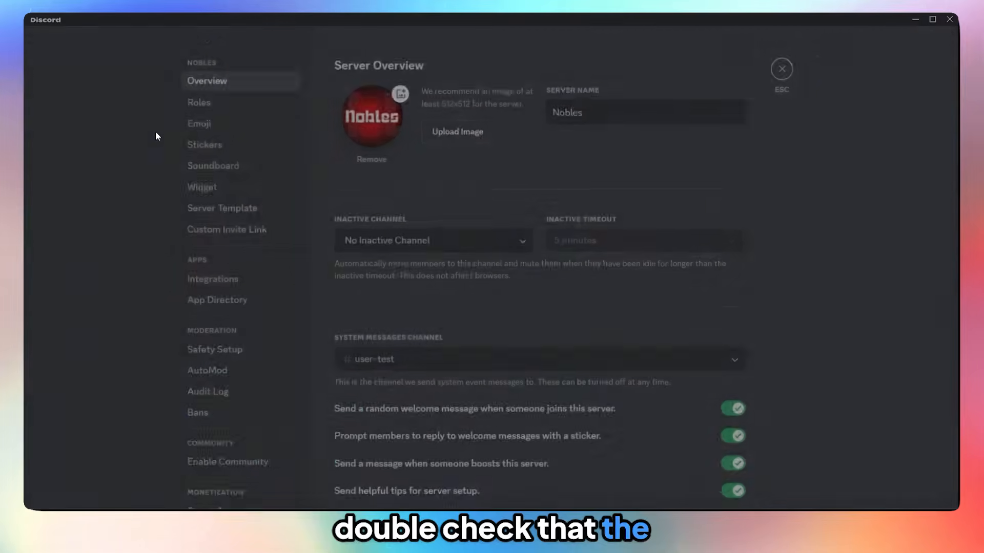
left_click(210, 105)
left_click(388, 323)
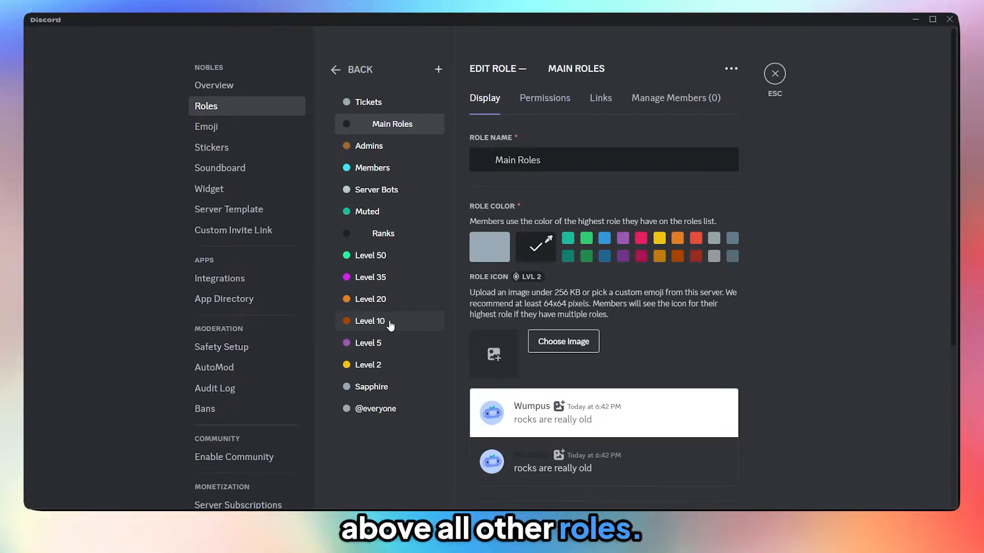
left_click(385, 390)
left_click_drag(385, 389, 383, 101)
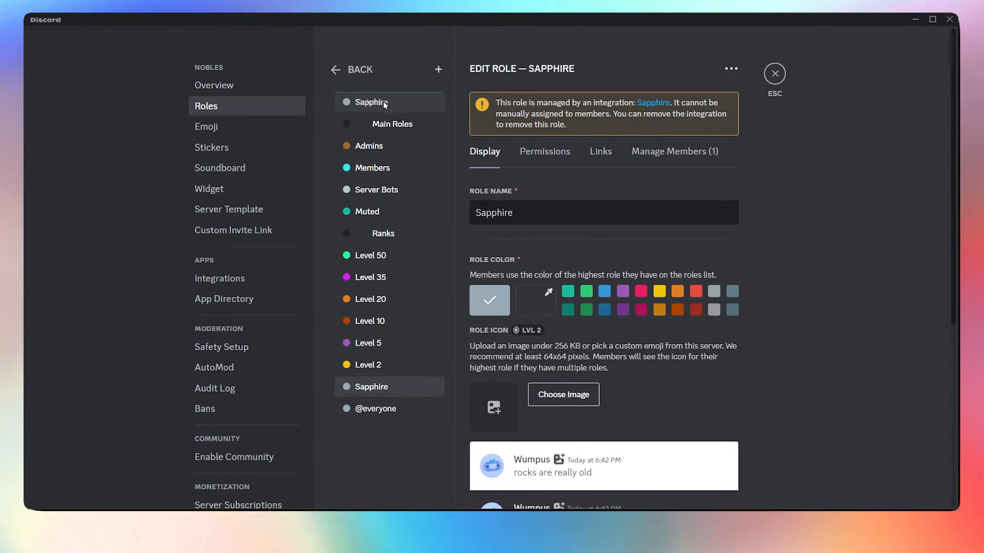
left_click(710, 481)
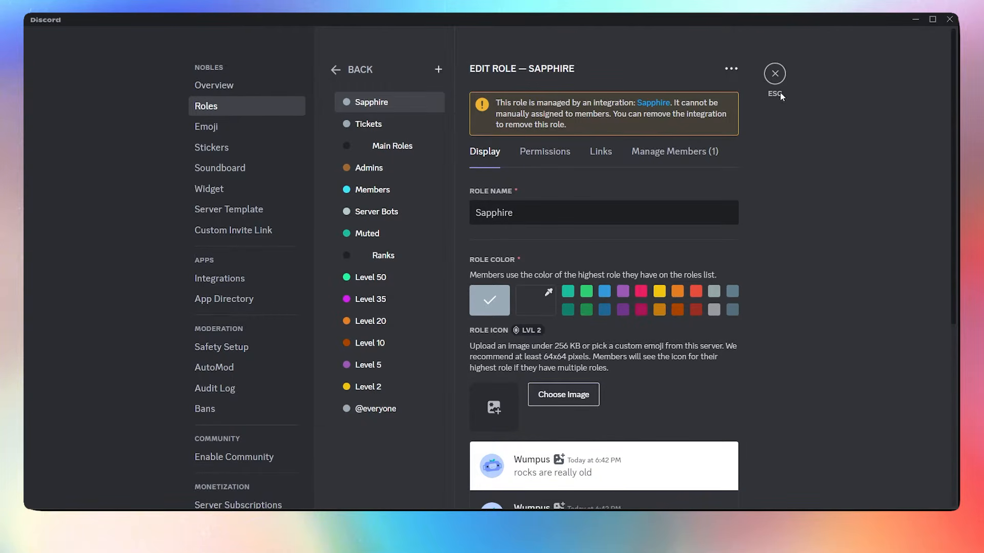
left_click(775, 77)
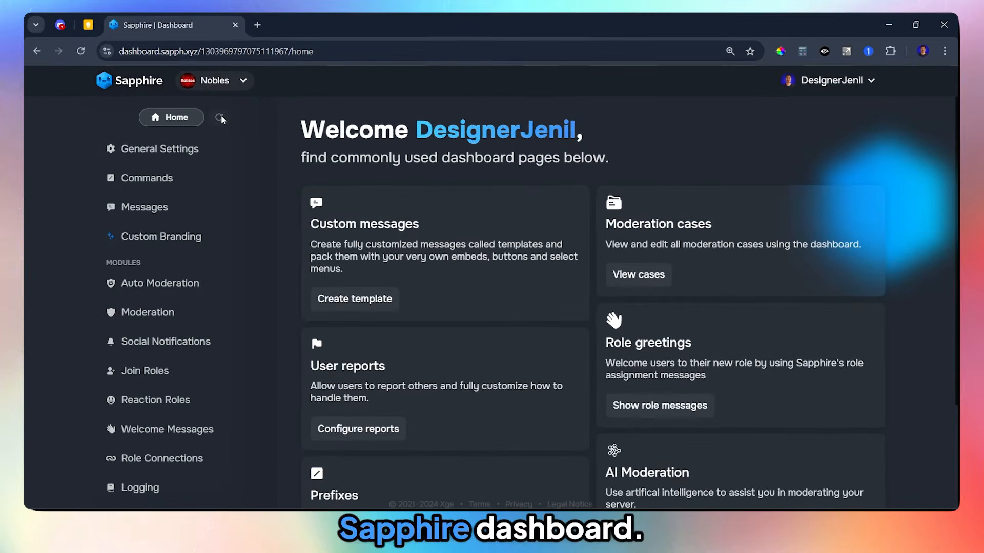
Create a message template named "1st warn message" in the Sapphire dashboard and open its raw code for editing
left_click(144, 205)
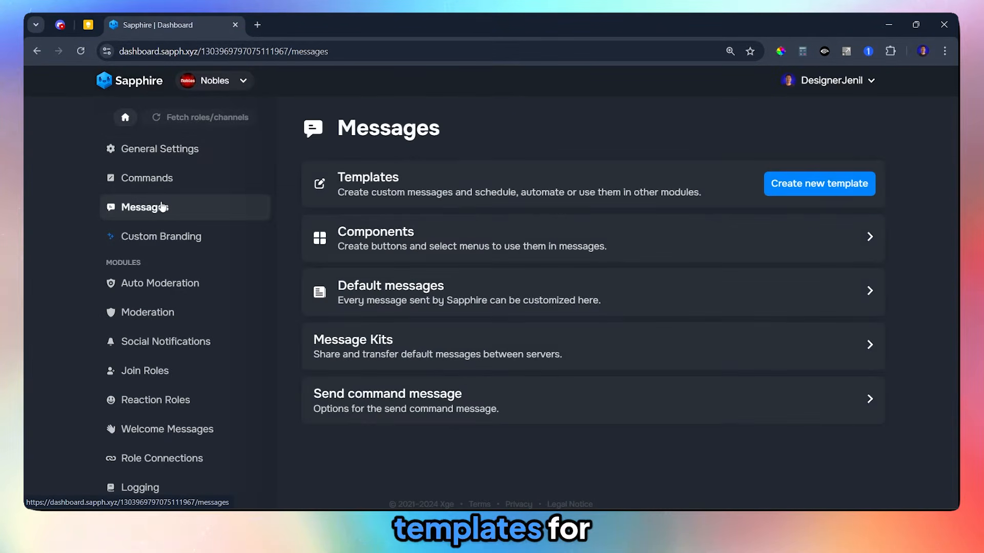
left_click(822, 187)
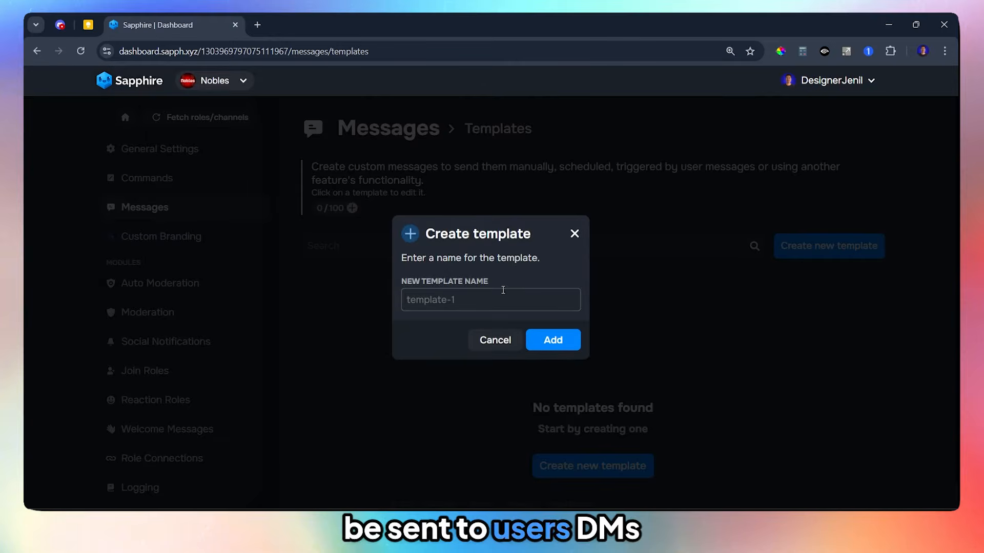
type("1st w")
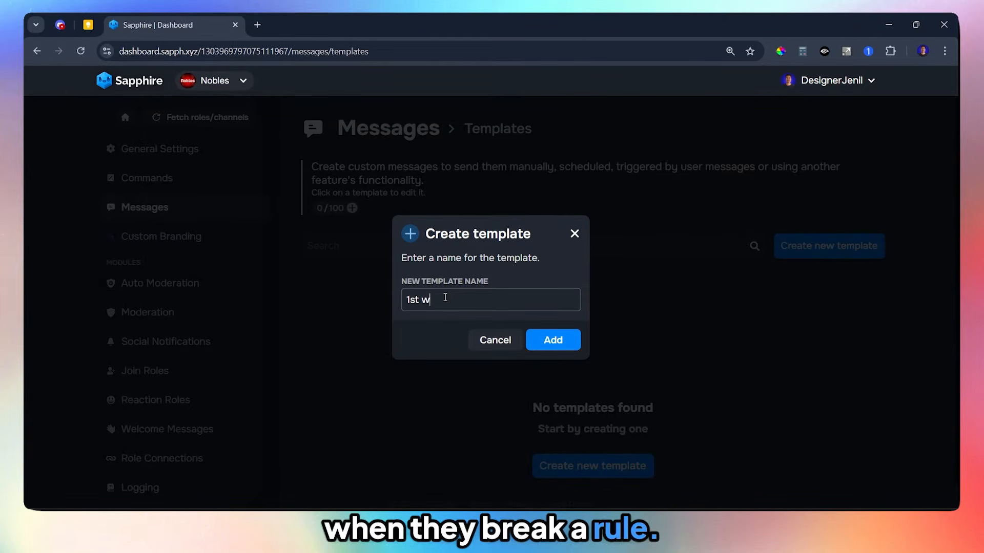
type("arn message")
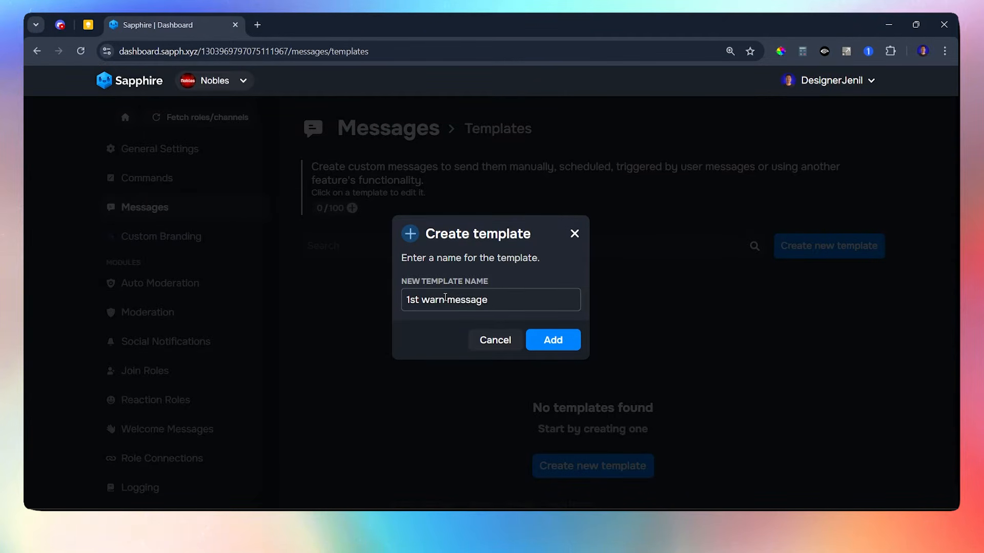
left_click(544, 339)
left_click(355, 154)
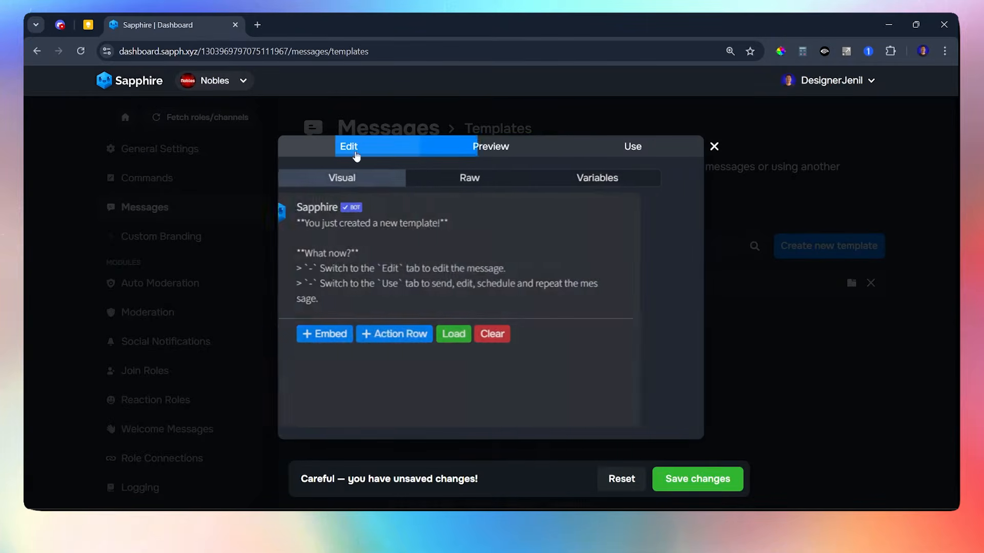
left_click(469, 177)
Switch to Google Keep and copy the entire body of the First Warn Message note
left_click(88, 24)
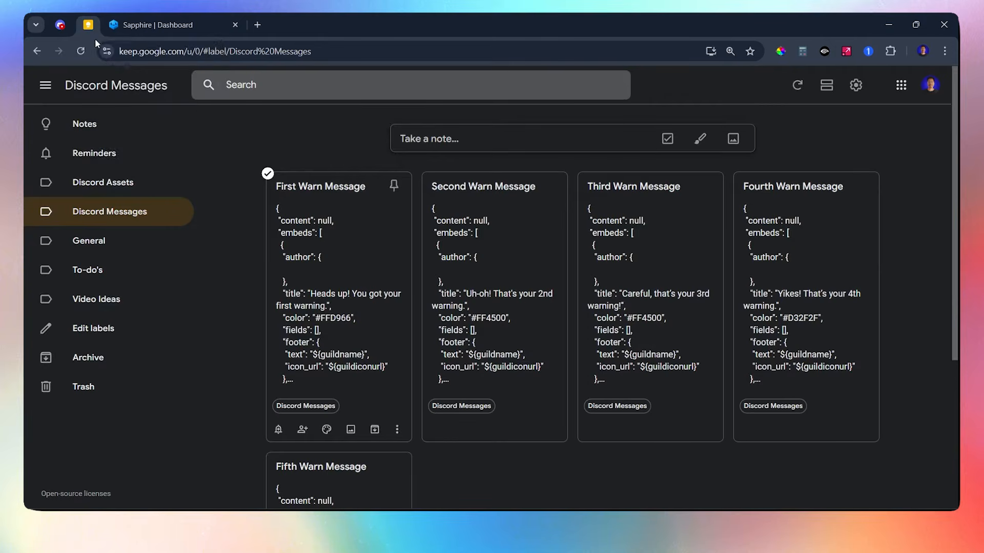
left_click(355, 233)
key("ctrl+a")
key("ctrl+c")
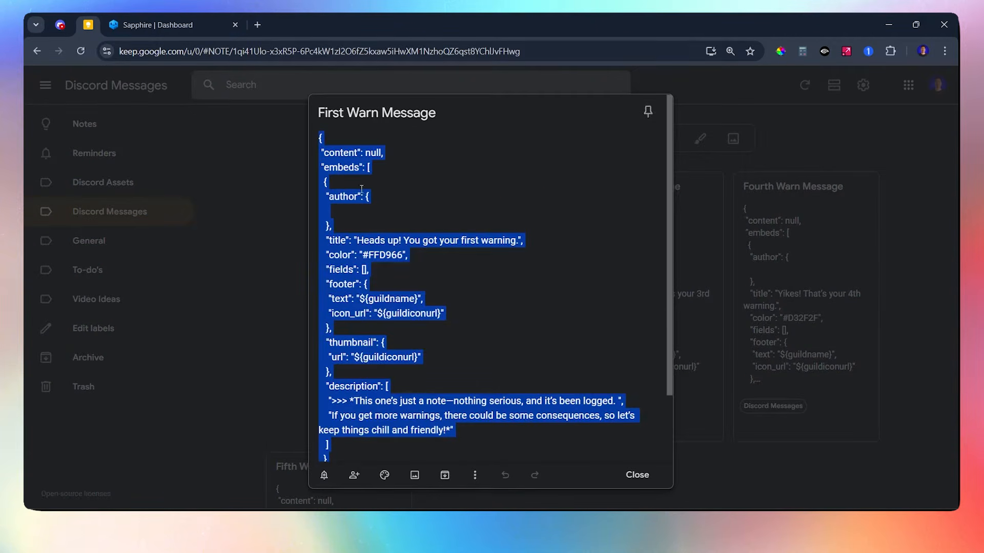
Back in the Sapphire dashboard, replace the 1st warn message template's raw code with the copied JSON, preview it and close the editor
left_click(147, 25)
left_click(397, 230)
key("ctrl+a")
key("ctrl+v")
left_click(479, 146)
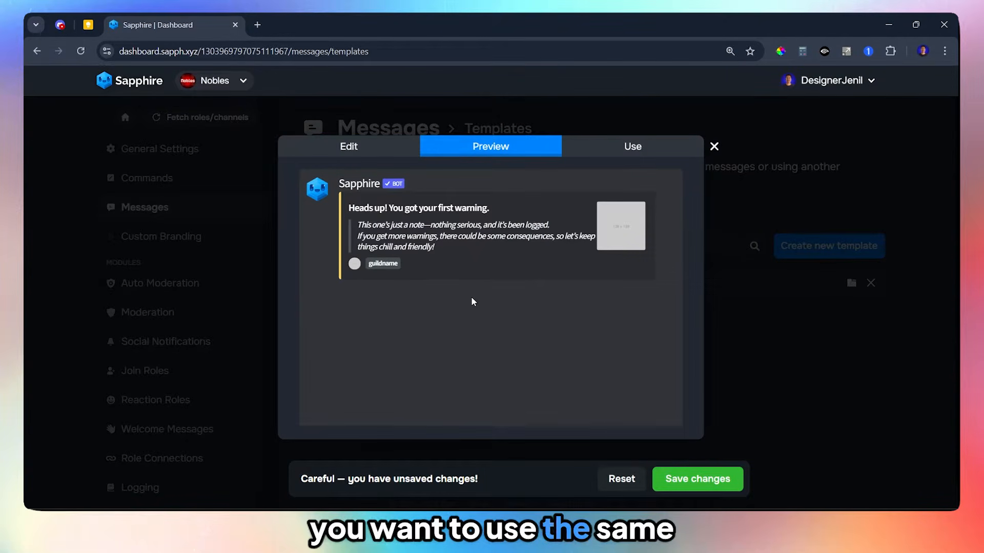
left_click(714, 146)
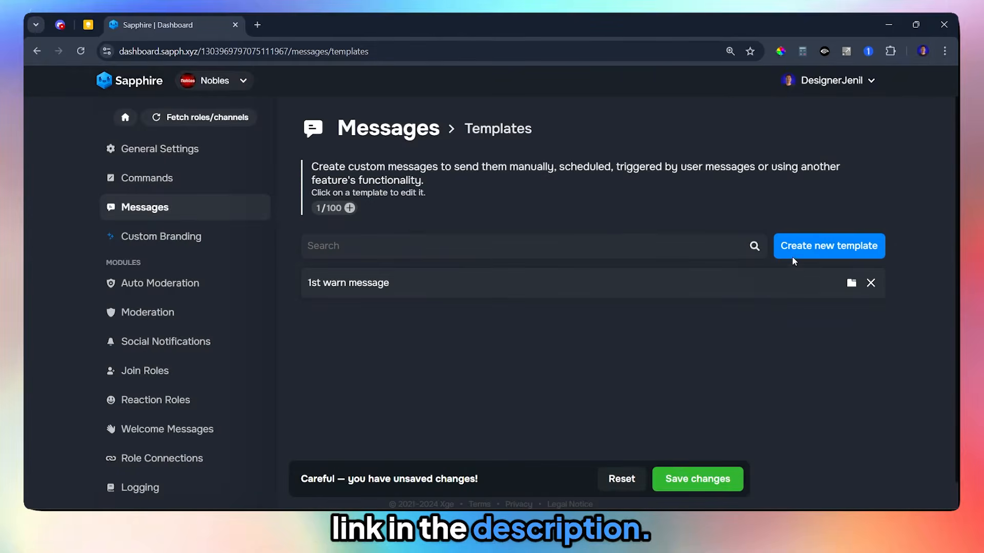
Create a template named "2nd warn message" and select all of its default raw code for replacement
left_click(829, 246)
type("2nd warn message")
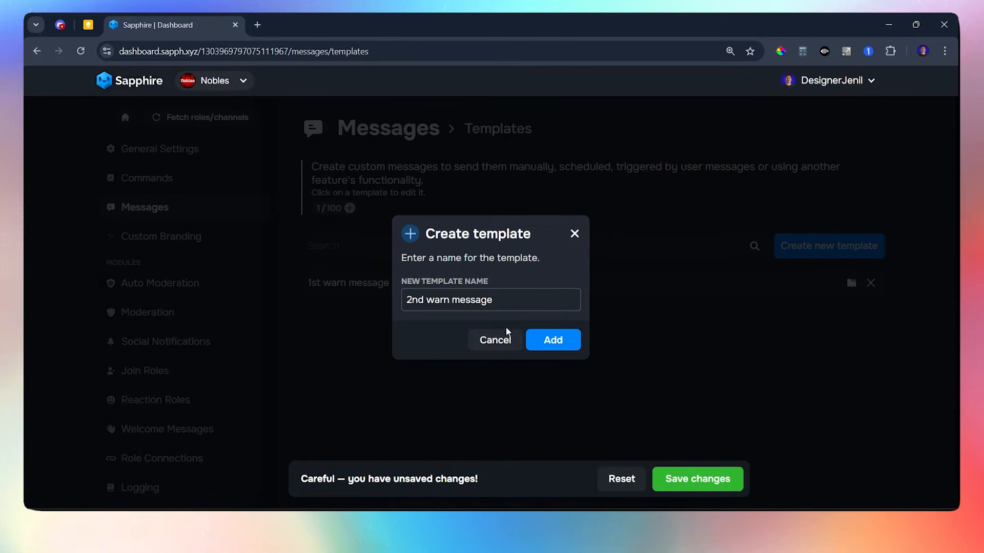
left_click(553, 340)
left_click(349, 146)
left_click(473, 184)
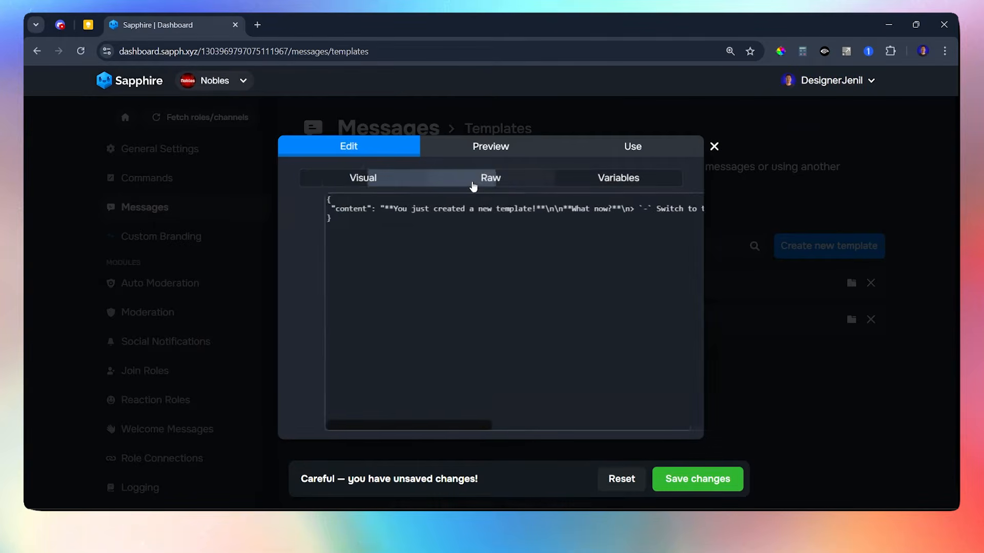
left_click(465, 225)
key("ctrl+a")
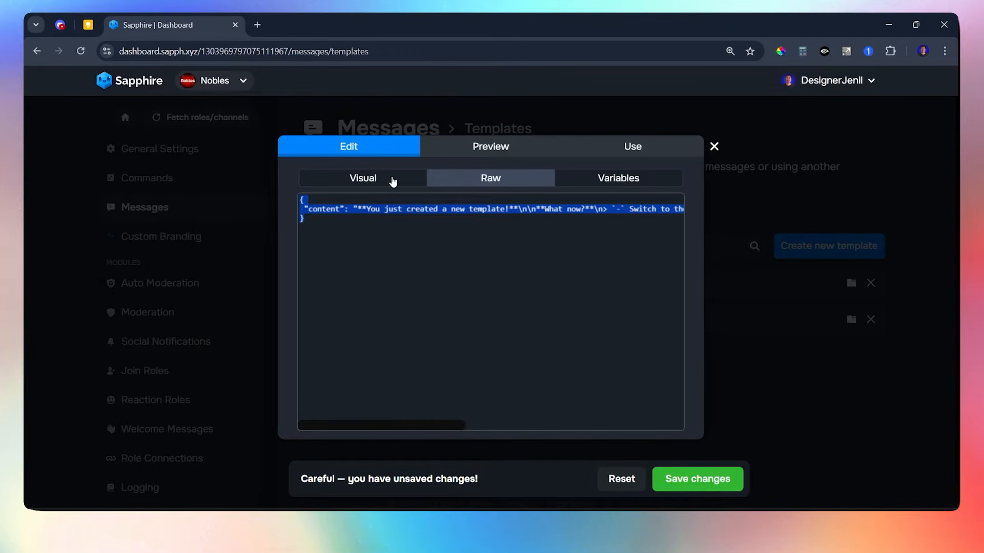
Switch to Google Keep, close the open note and copy the entire body of the Second Warn Message note
left_click(86, 22)
key("Escape")
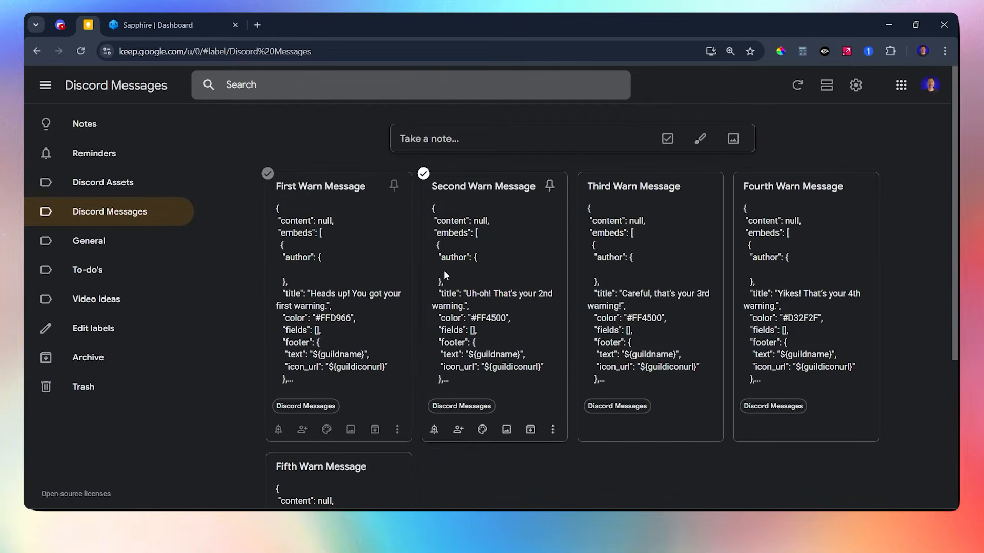
left_click(444, 275)
key("ctrl+a")
Back in the Sapphire dashboard, replace the 2nd warn message template's raw code with the copied JSON, preview it and close the editor
left_click(154, 24)
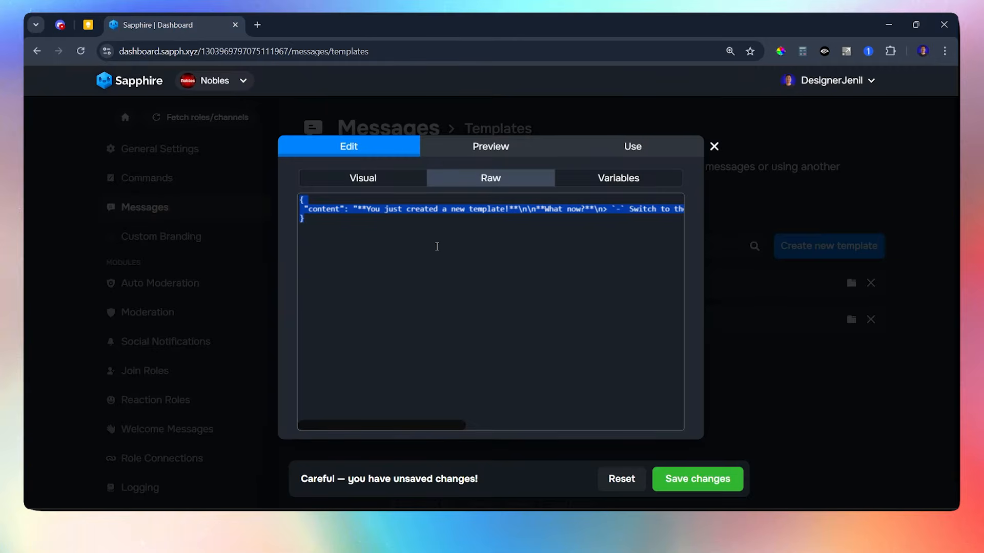
key("ctrl+v")
left_click(503, 150)
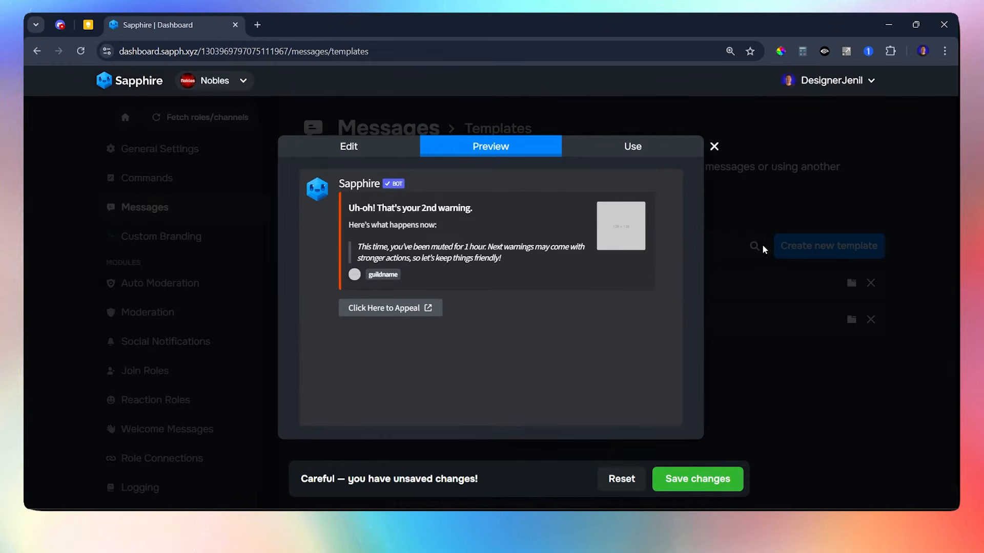
left_click(760, 229)
Create a template named "3rd warn message" and open its raw code for editing
left_click(816, 252)
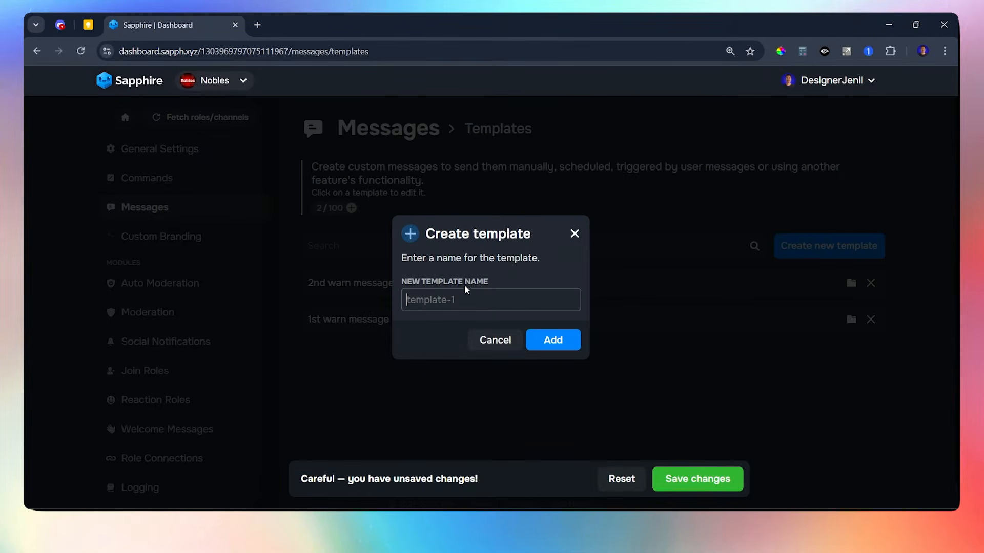
type("3rd warn message")
left_click(556, 343)
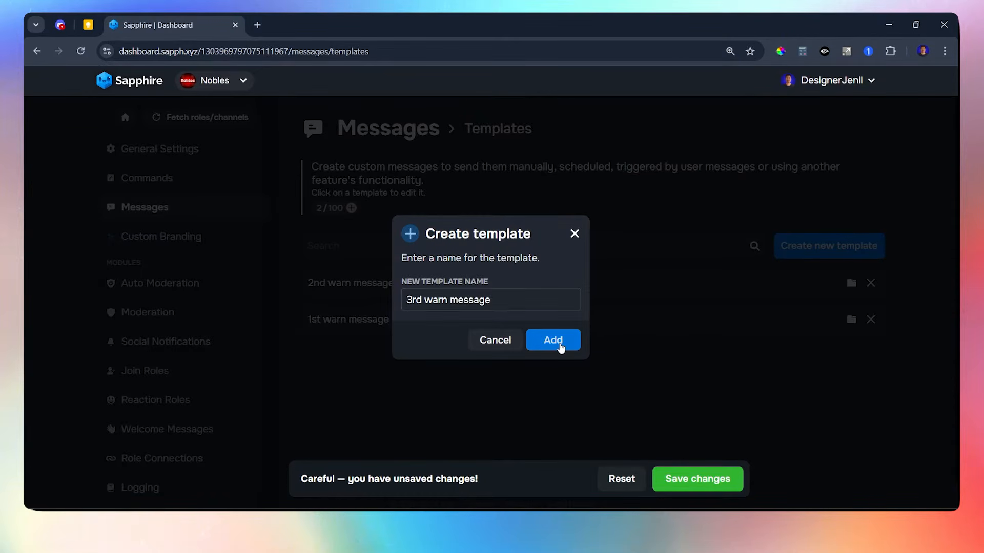
left_click(379, 147)
left_click(492, 184)
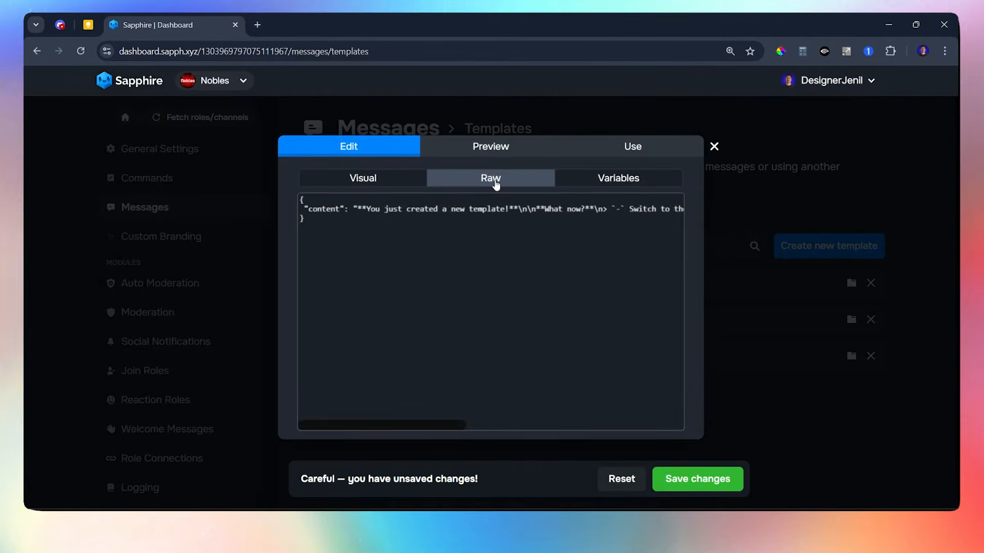
Switch to Google Keep, close the open note and copy the entire body of the Third Warn Message note
left_click(88, 24)
left_click(285, 226)
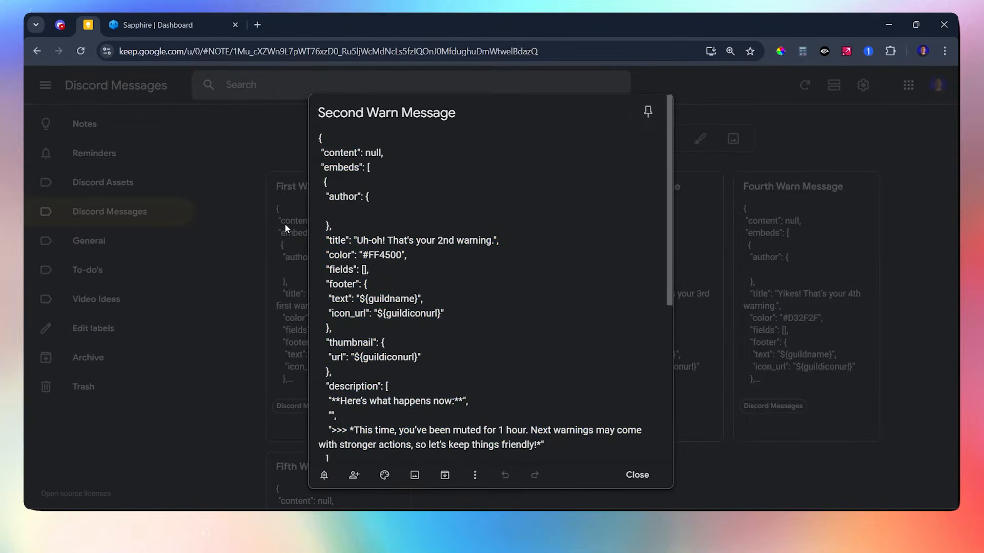
left_click(626, 258)
key("ctrl+a")
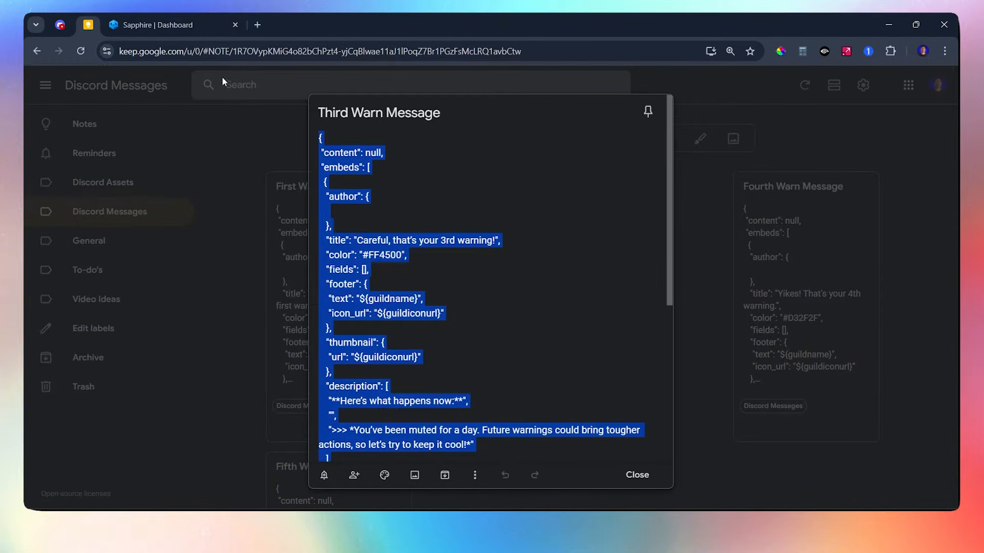
Back in the Sapphire dashboard, replace the 3rd warn message template's raw code with the copied JSON, preview it and close the editor
key("ctrl+Tab")
key("ctrl+a")
key("ctrl+v")
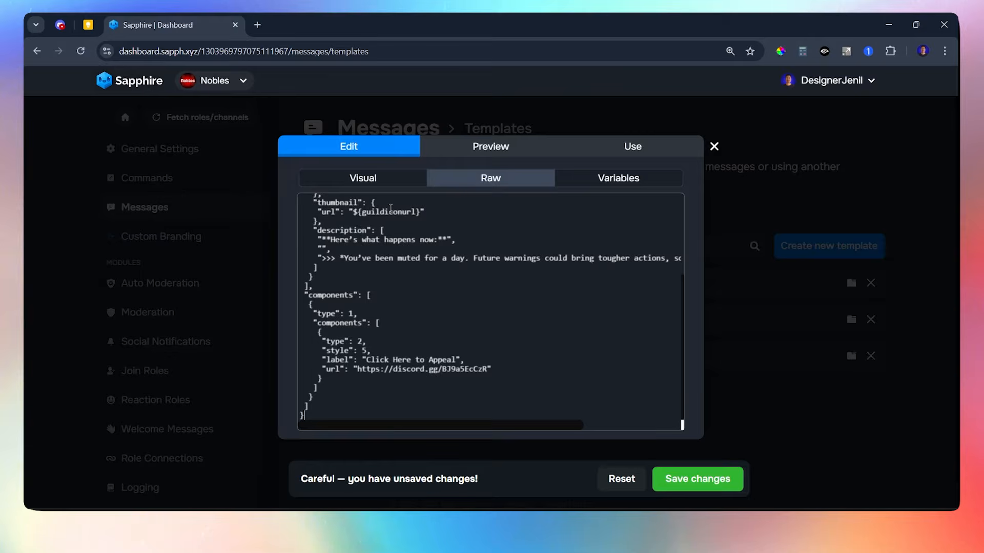
left_click(482, 149)
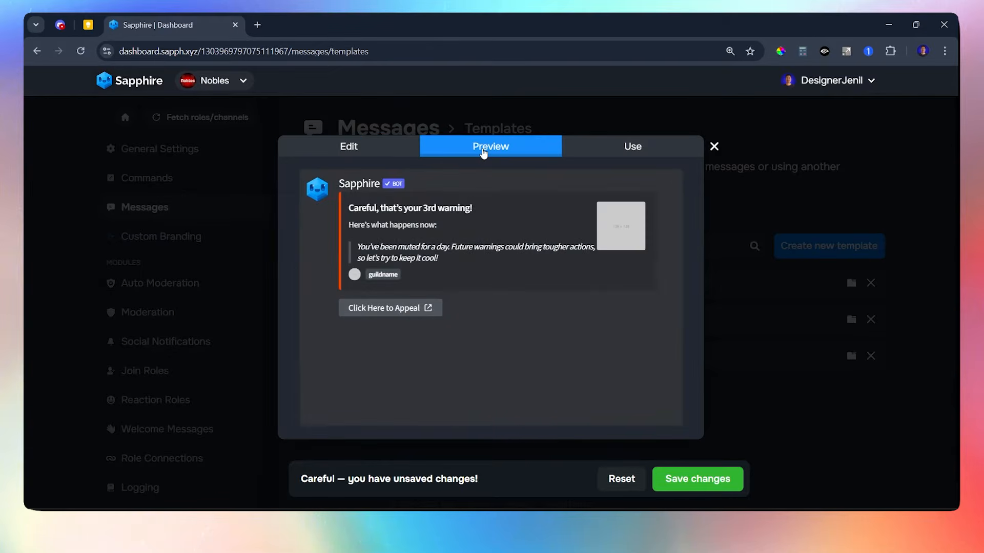
left_click(718, 292)
Create a template named "4th warn message" and open its raw code for editing
left_click(791, 251)
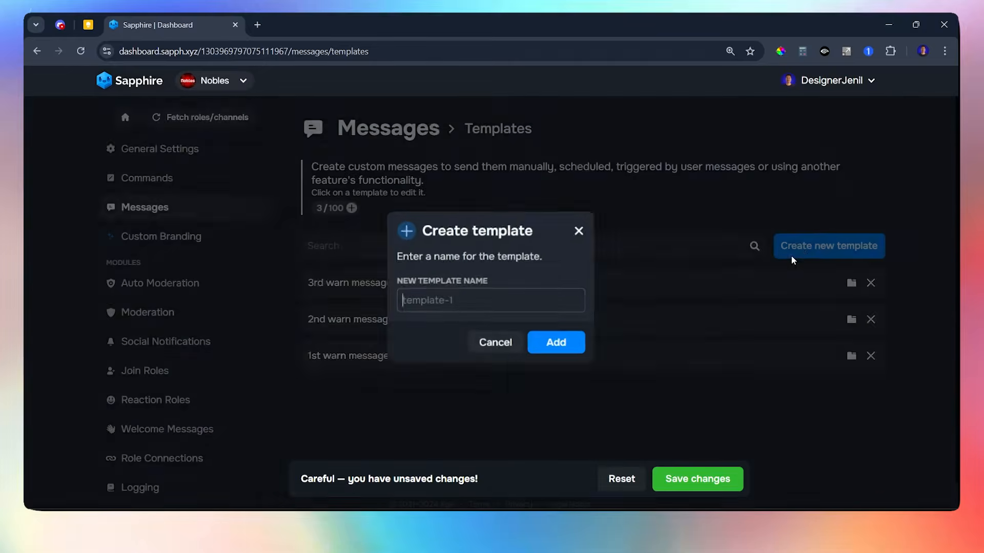
type("4t")
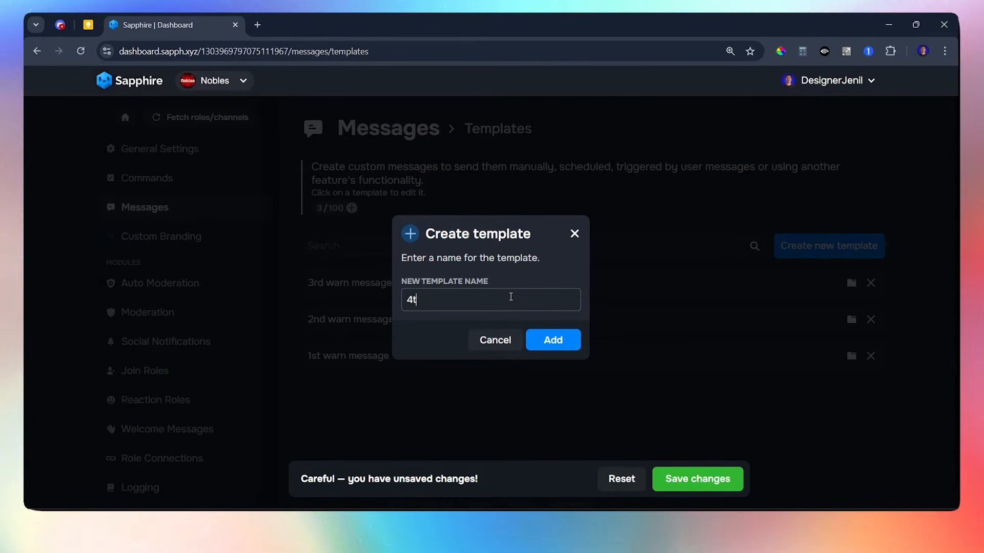
type("h warn message")
key("Return")
left_click(382, 148)
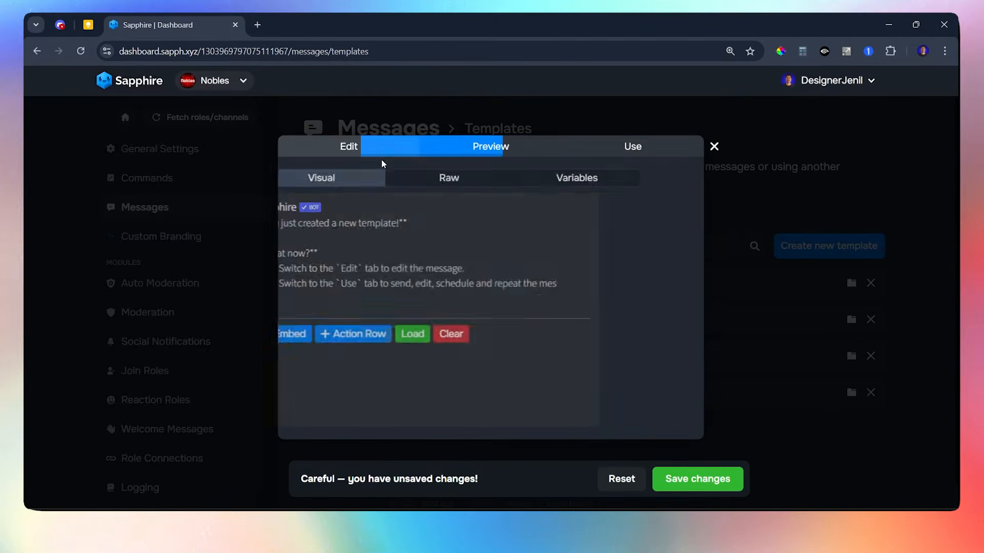
left_click(488, 180)
Switch to Google Keep, close the open note and copy the entire body of the Fourth Warn Message note
left_click(92, 20)
left_click(222, 203)
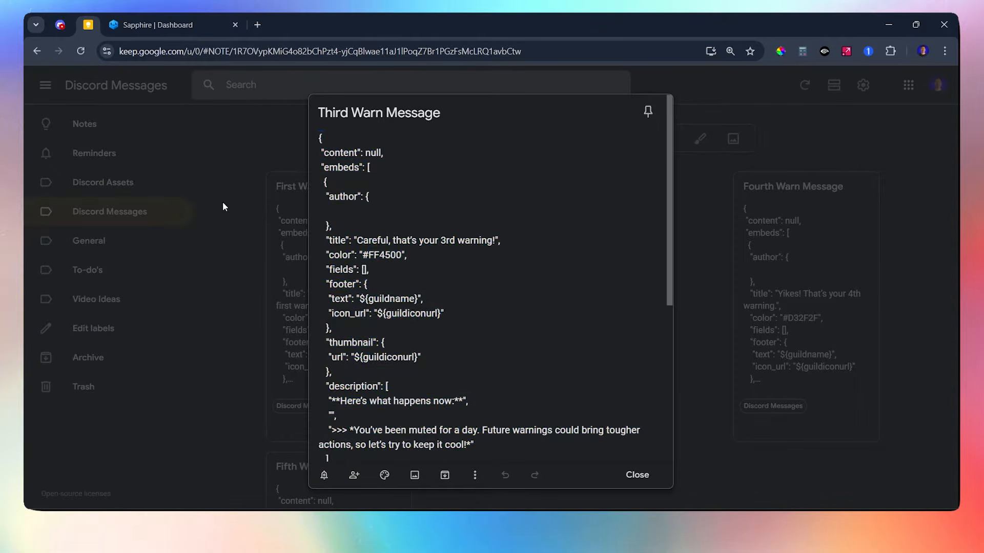
left_click(748, 246)
key("ctrl+a")
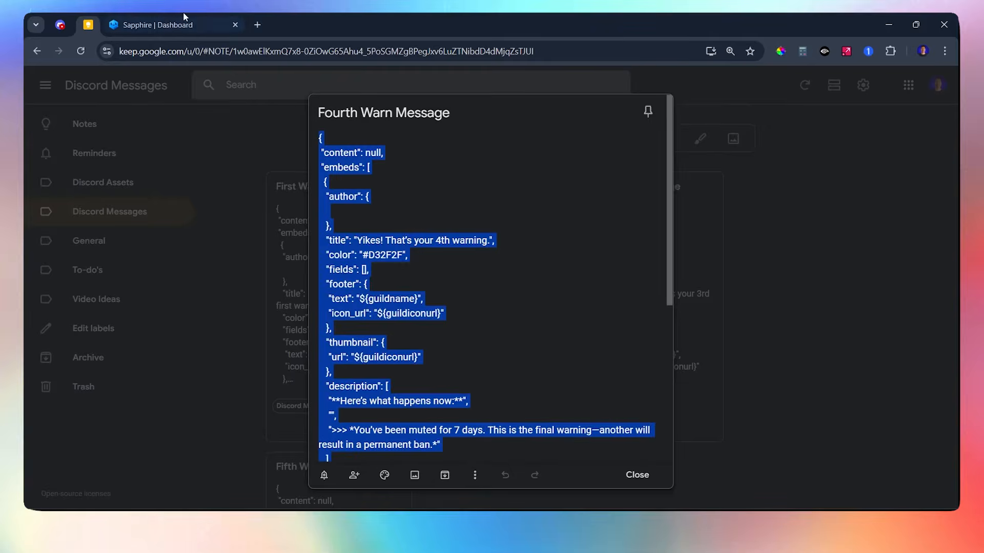
Back in the Sapphire dashboard, replace the 4th warn message template's raw code with the copied JSON
left_click(158, 25)
key("ctrl+a")
key("ctrl+v")
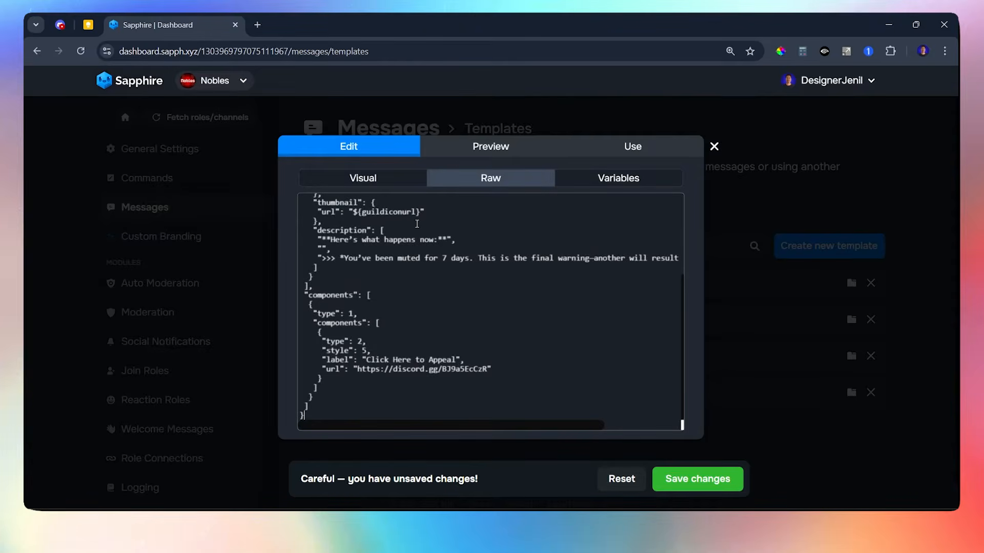
Preview the 4th warn message template and close its editor
left_click(549, 145)
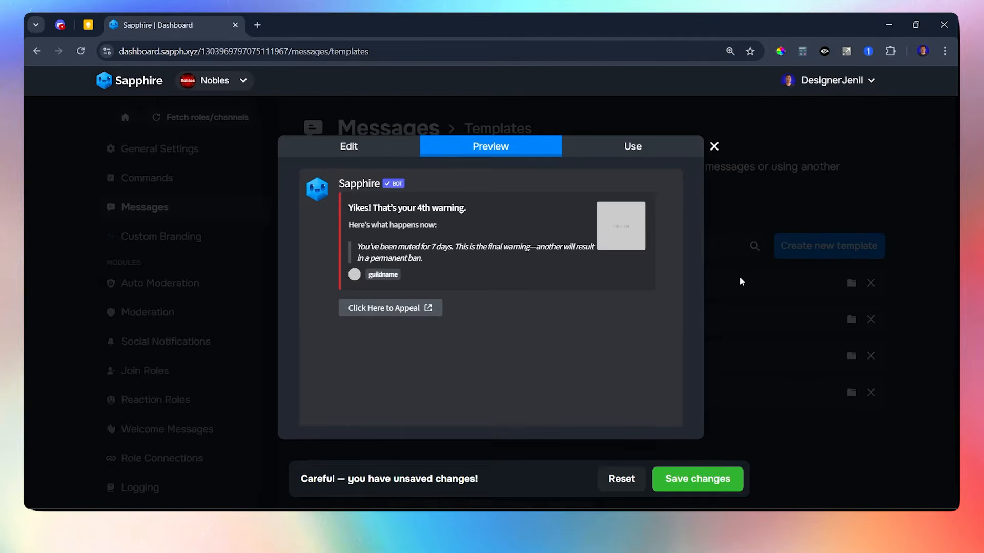
left_click(735, 244)
Create a template named "5th warn message" and open its raw code for editing
left_click(828, 246)
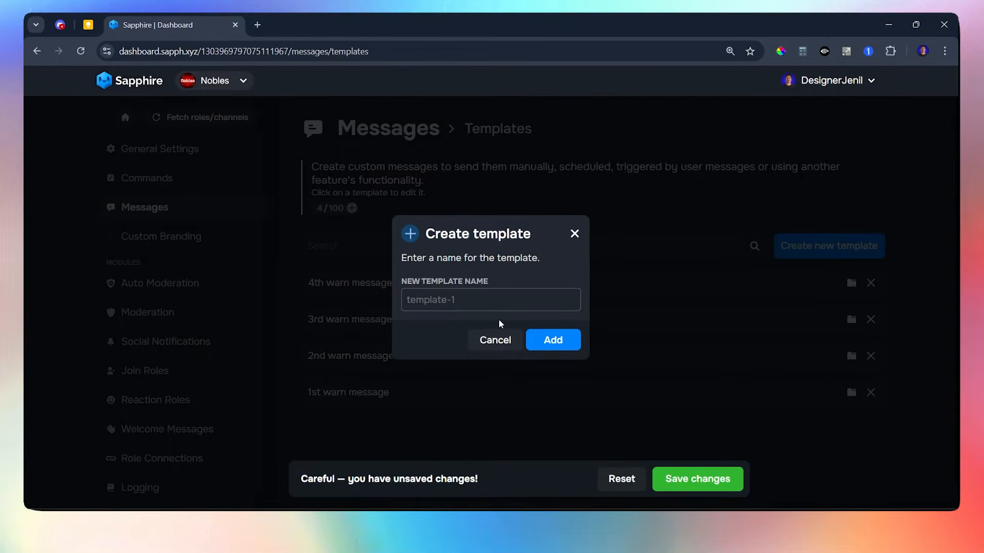
type("5th warn message")
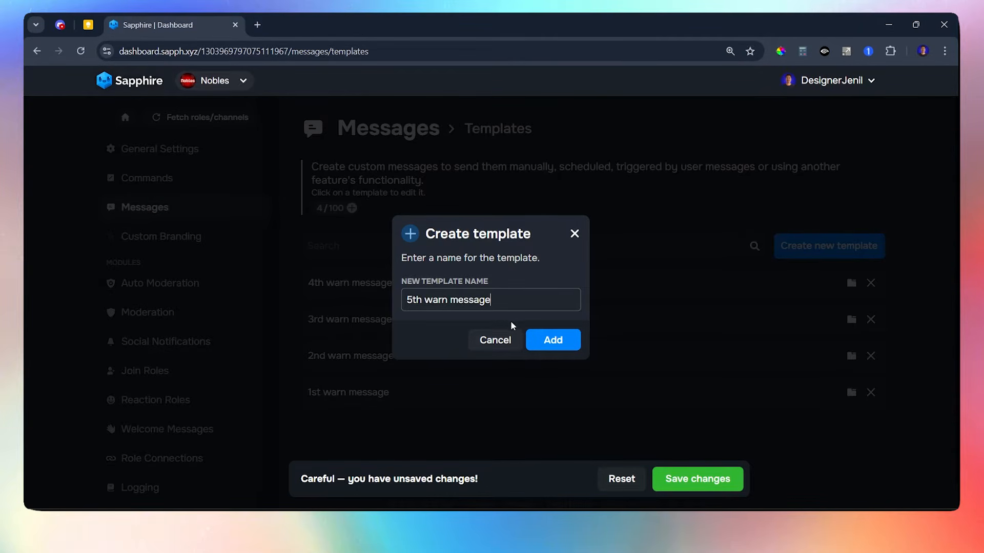
left_click(549, 340)
left_click(367, 149)
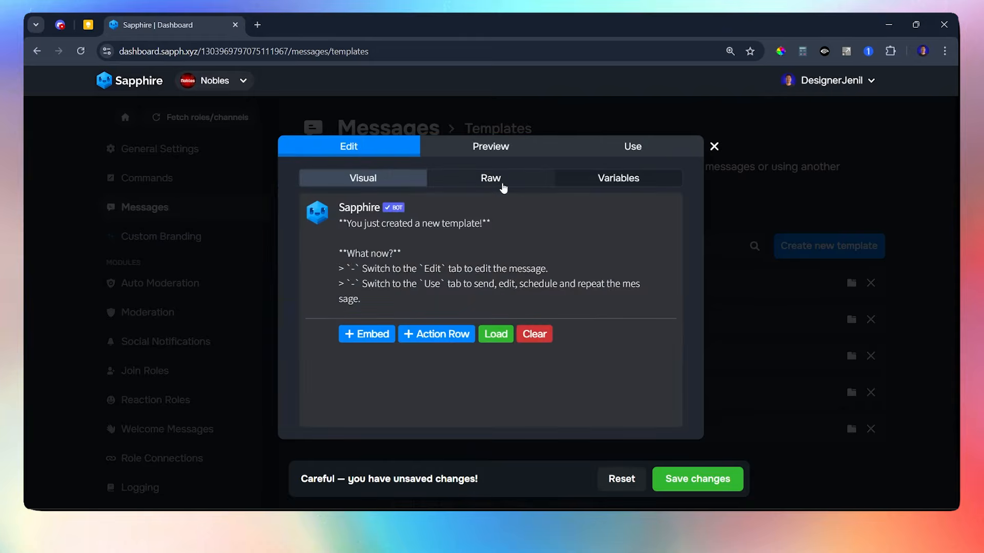
left_click(503, 189)
Switch to Google Keep, close the open note and copy the entire body of the Fifth Warn Message note
left_click(88, 24)
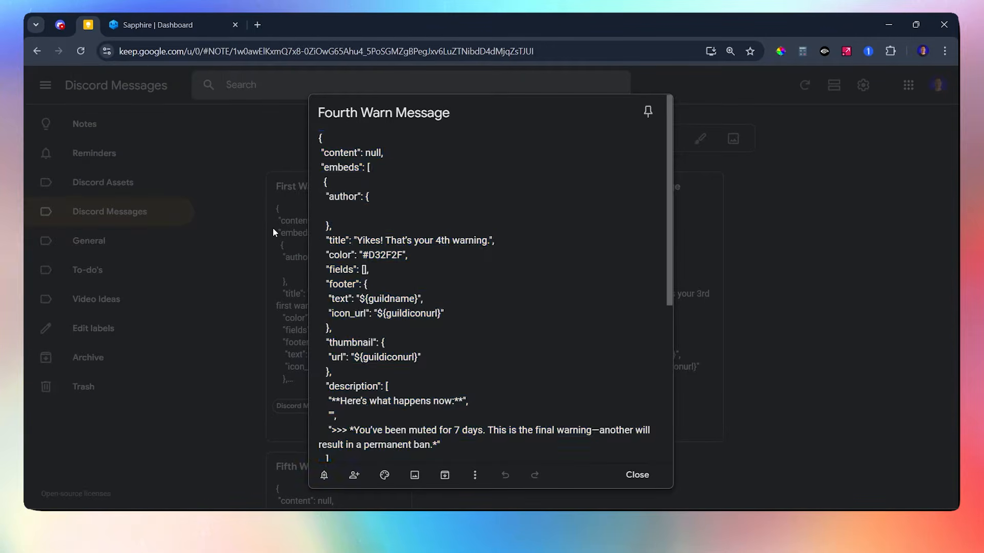
left_click(272, 227)
scroll(432, 343, "down", 5)
left_click(338, 298)
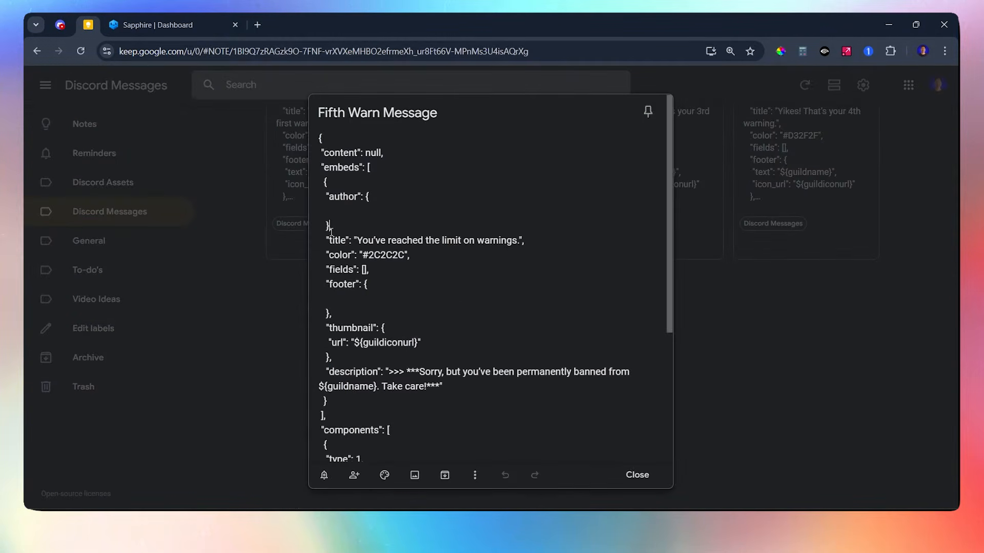
key("ctrl+a")
key("ctrl+c")
Back in the Sapphire dashboard, replace the 5th warn message template's raw code with the copied JSON, preview it and save all template changes
left_click(151, 26)
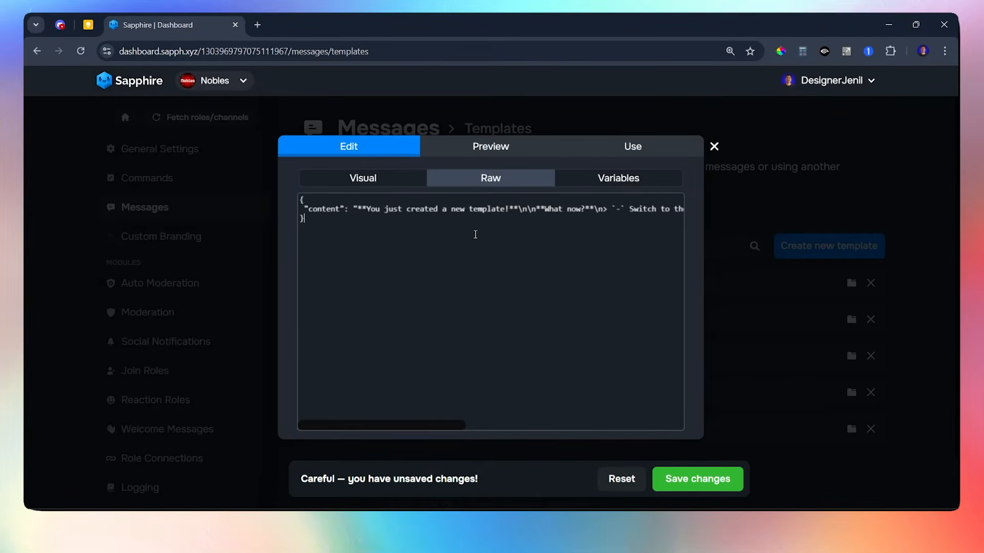
key("ctrl+a")
key("ctrl+v")
left_click(590, 153)
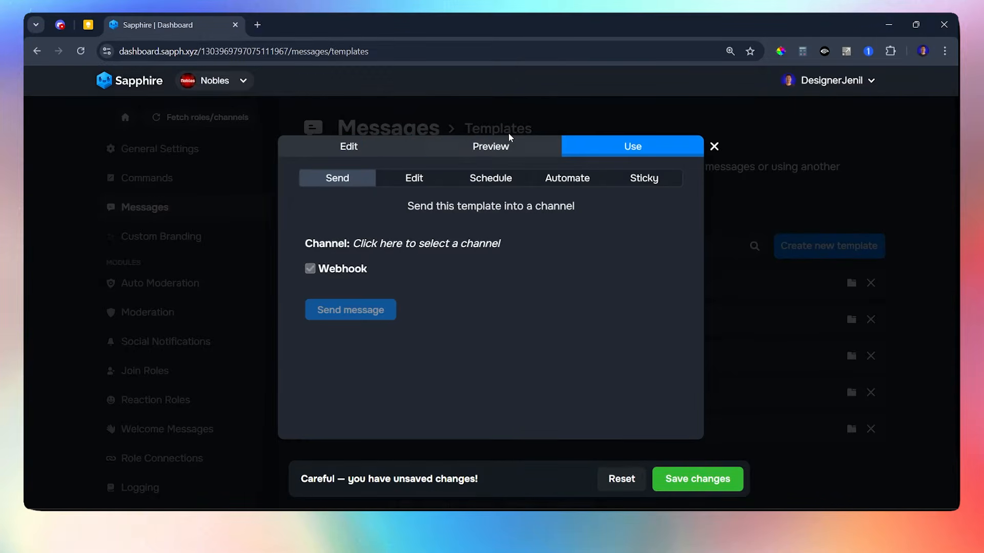
key("Escape")
left_click(375, 285)
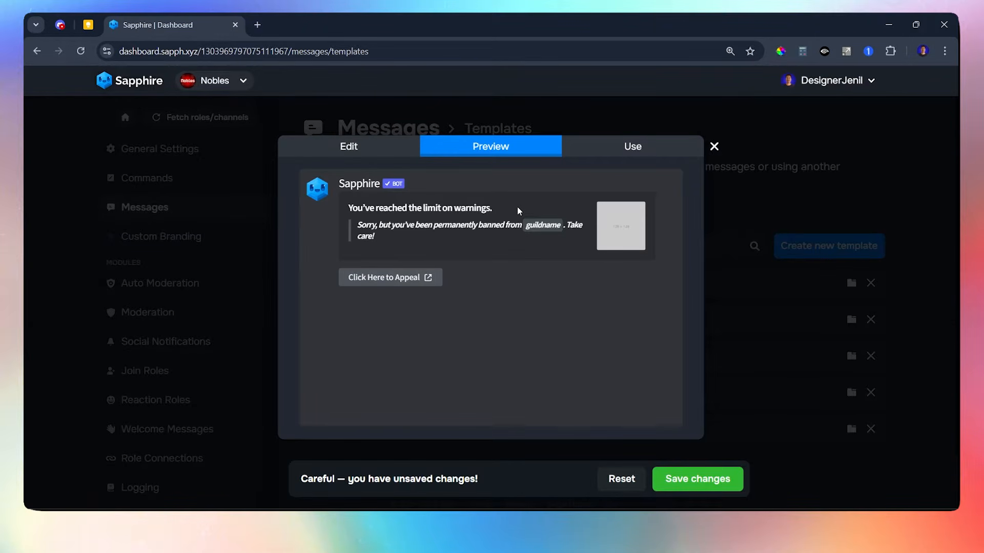
left_click(734, 190)
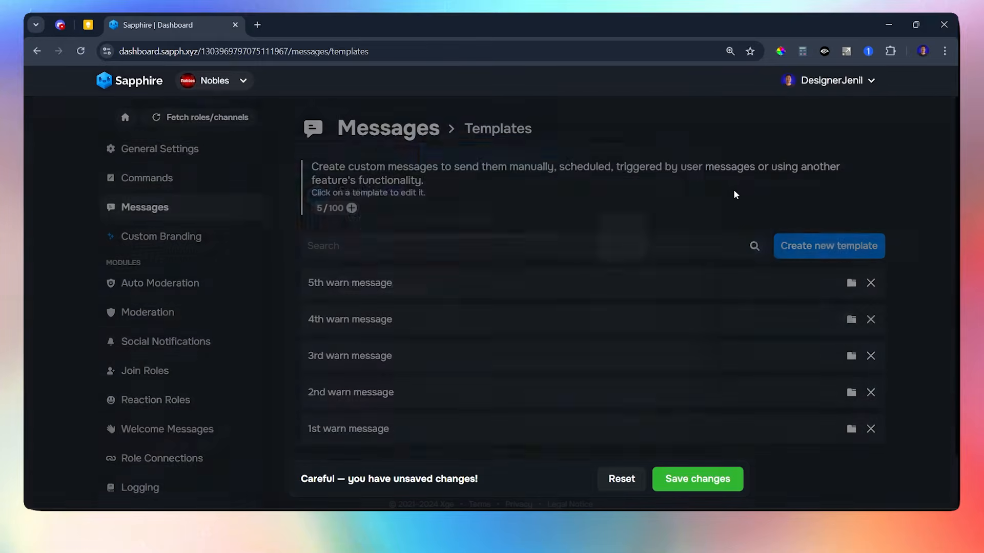
left_click(697, 479)
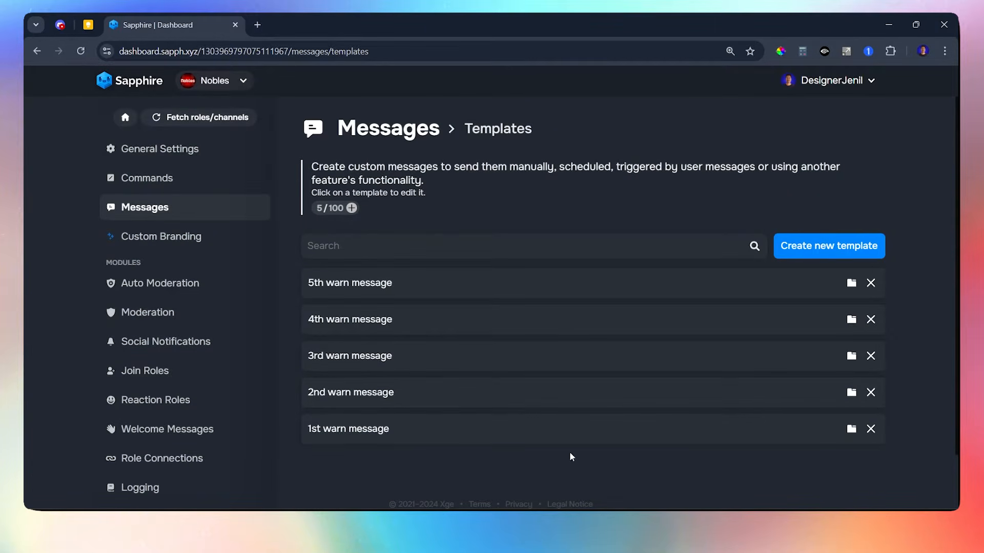
Open the 2nd warn message template for visual editing, examine the link settings of its appeal button and close the editor
scroll(465, 416, "down", 1)
left_click(382, 337)
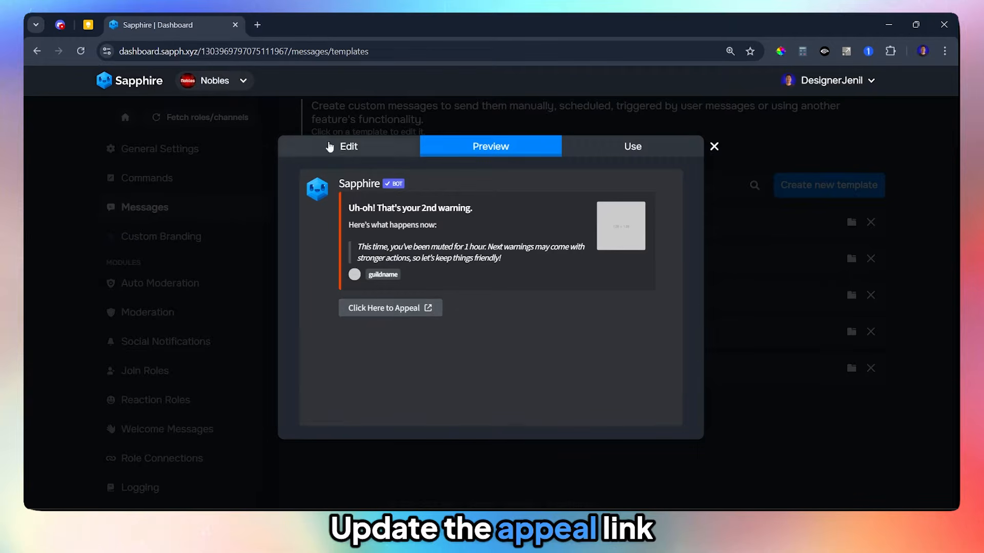
left_click(327, 122)
left_click(354, 335)
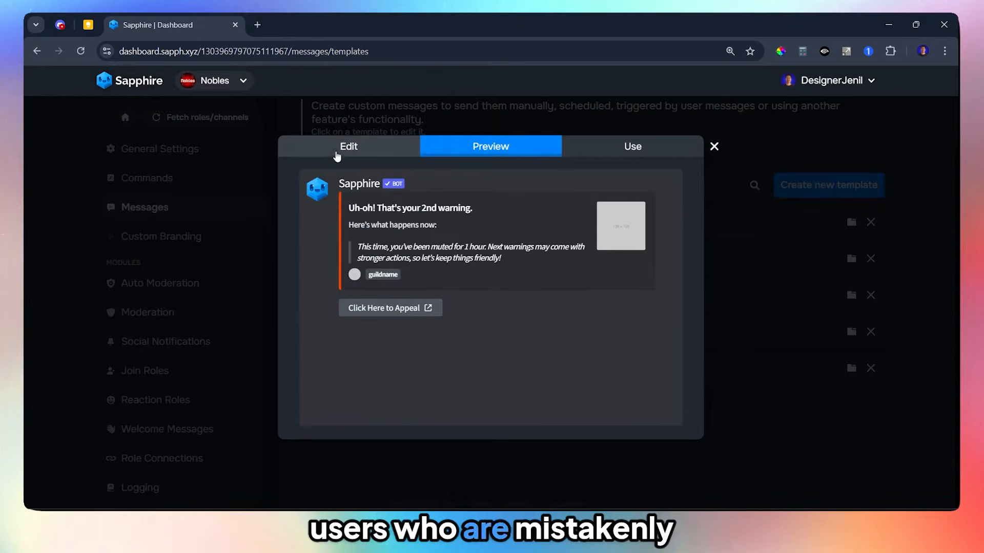
left_click(347, 147)
scroll(372, 339, "down", 2)
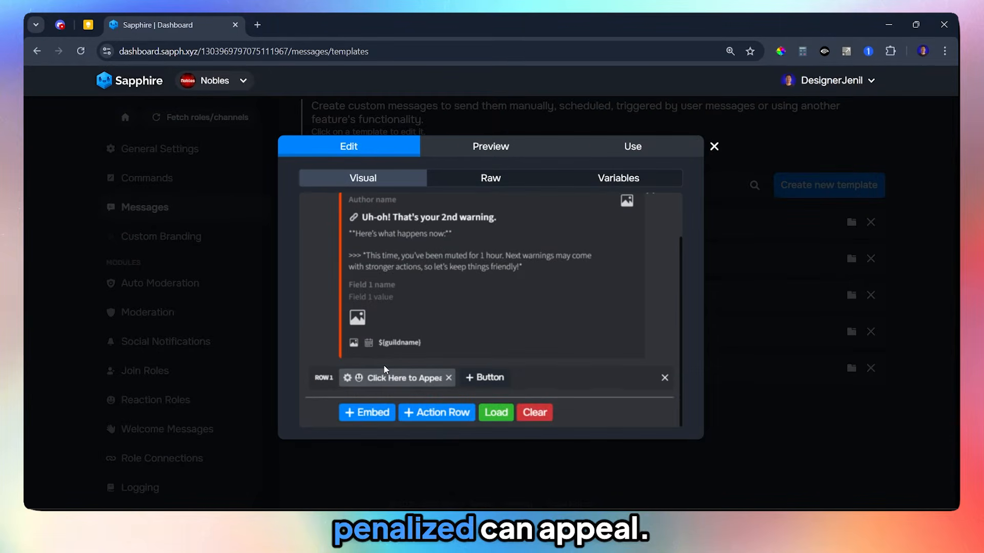
left_click(348, 379)
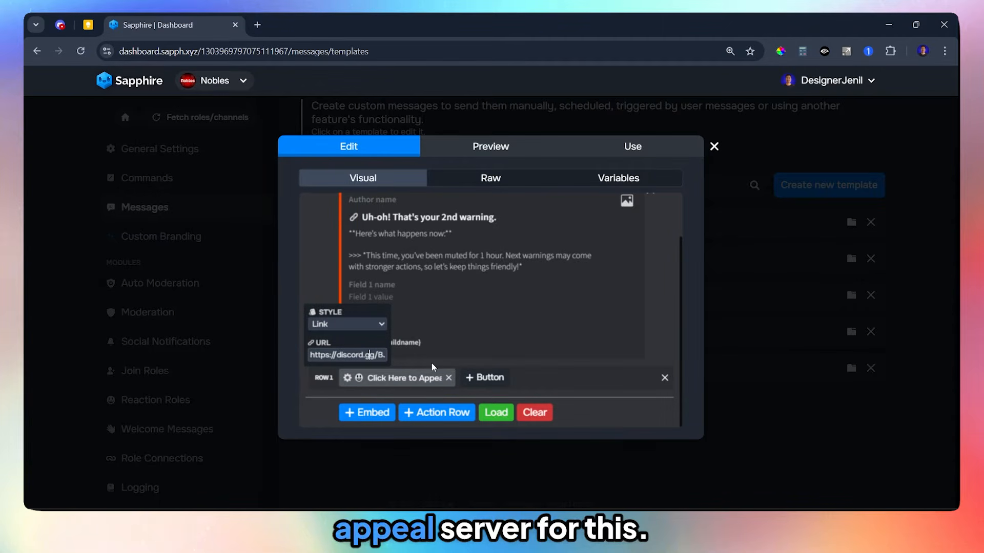
left_click(454, 340)
left_click(263, 306)
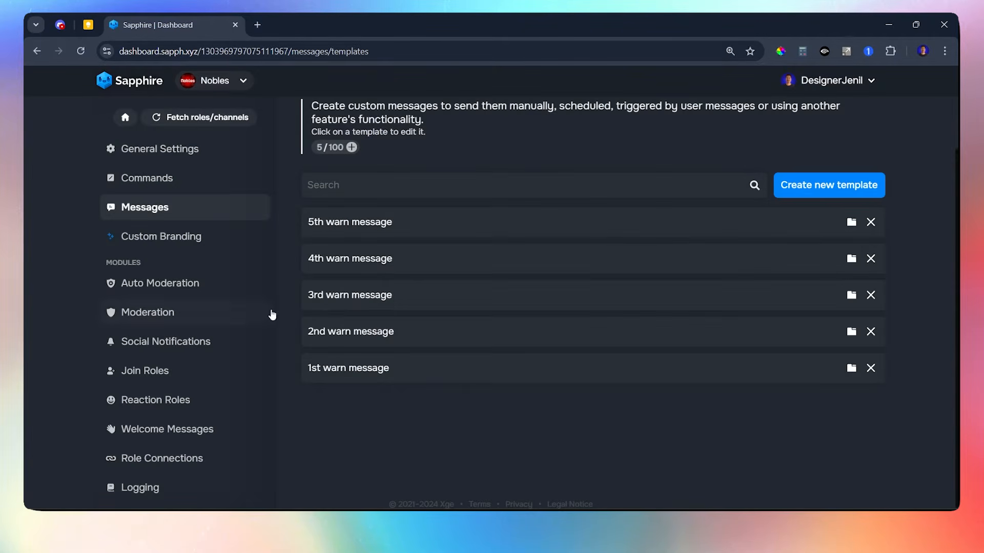
Preview the 3rd, 4th and 5th warn message templates one after another, closing each
left_click(408, 303)
left_click(262, 289)
left_click(334, 260)
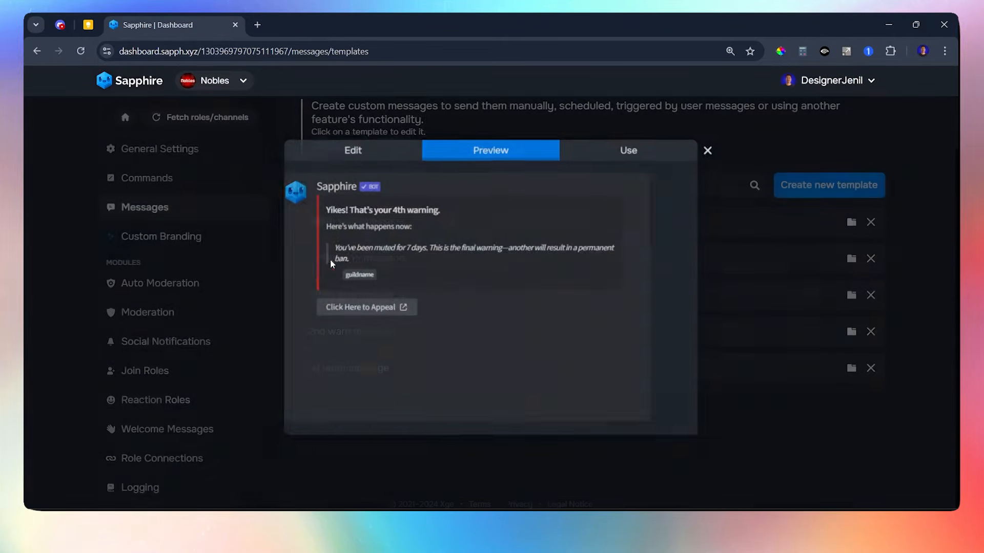
left_click(264, 257)
left_click(328, 225)
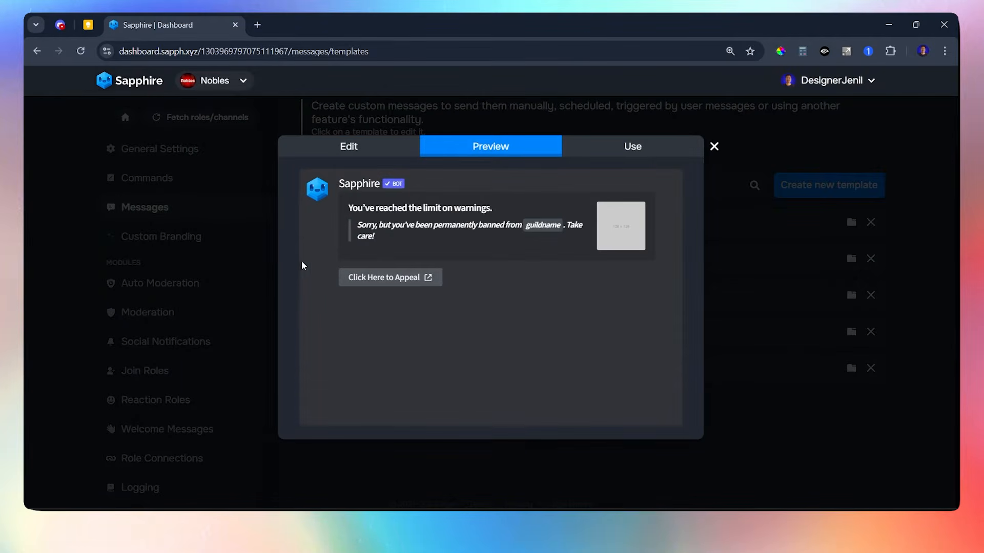
left_click(265, 272)
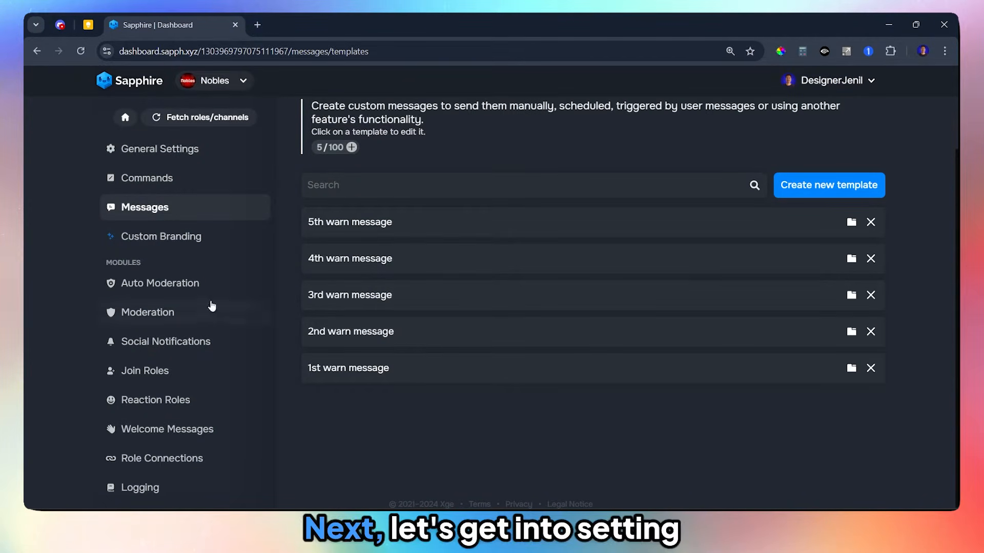
Open the advanced auto moderation settings and look through the available rule categories
left_click(175, 287)
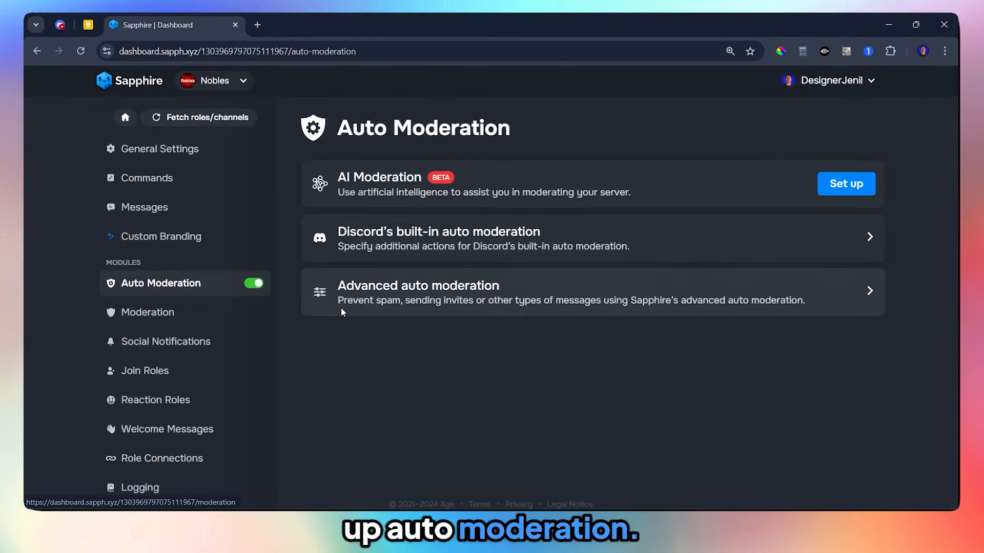
left_click(362, 311)
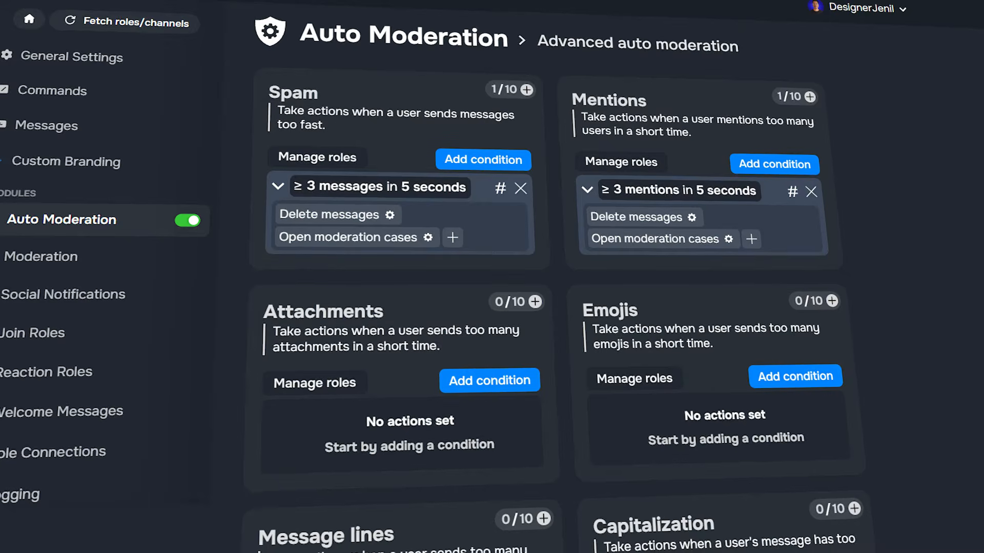
scroll(548, 277, "down", 3)
scroll(564, 277, "down", 12)
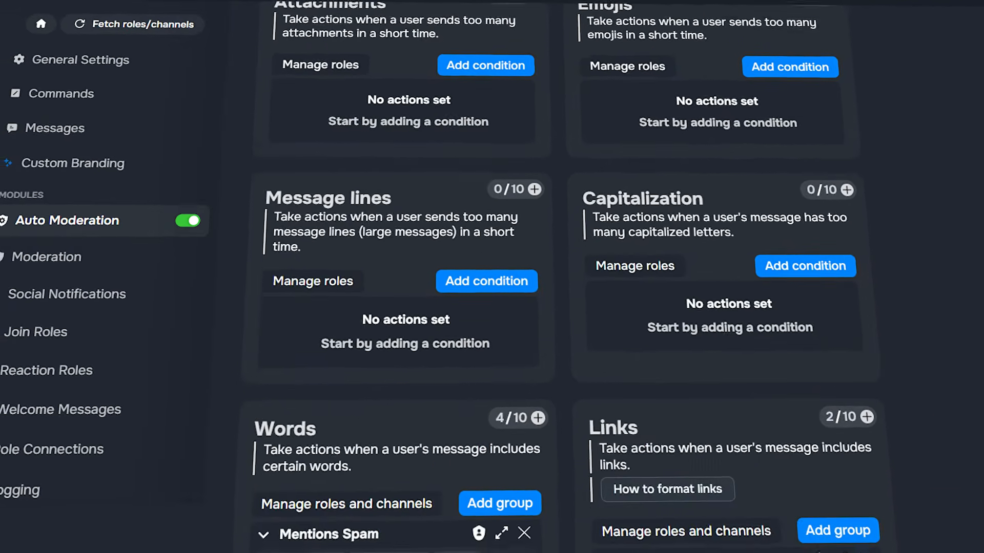
scroll(564, 277, "down", 3)
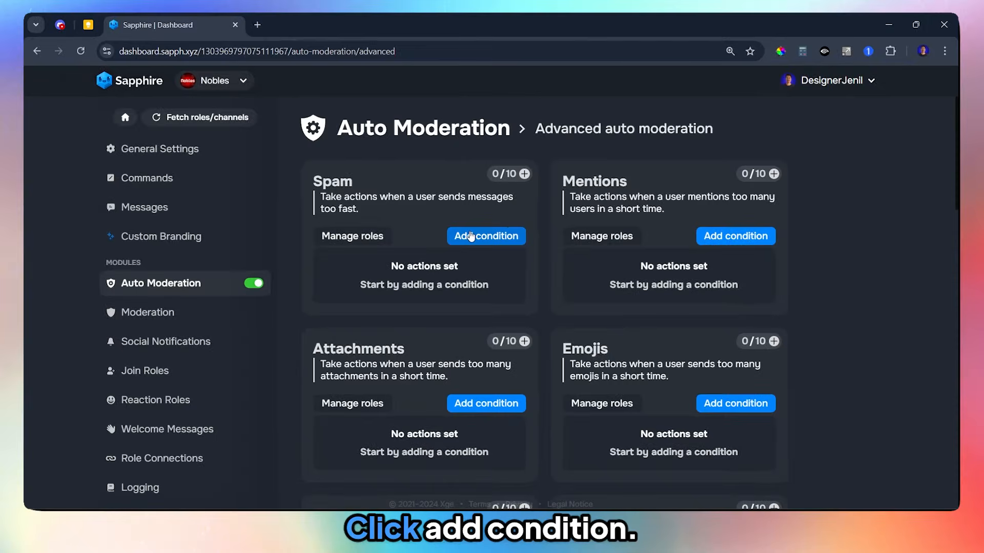
Add a Spam condition for 3 or more messages in 5 seconds and open its choice of actions
left_click(463, 240)
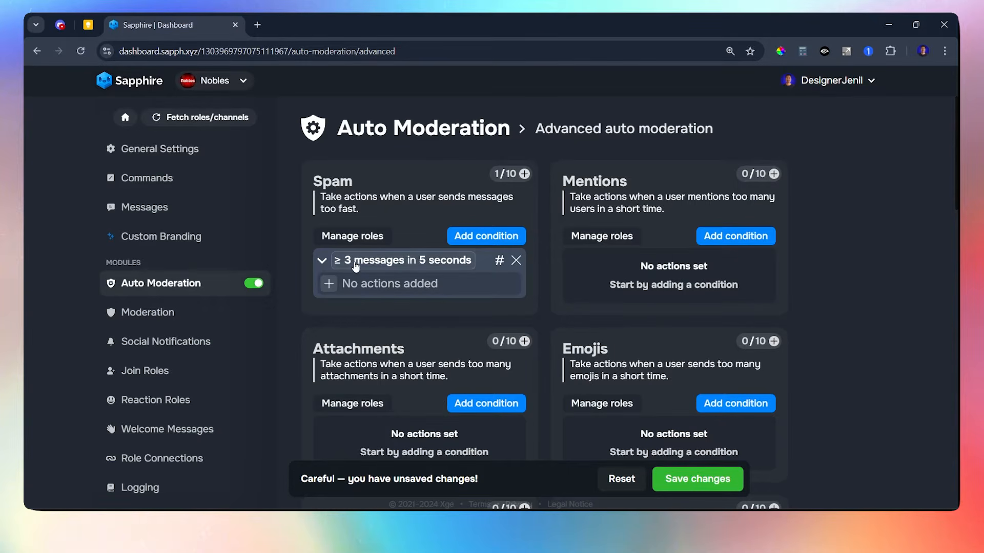
left_click(405, 262)
double_click(344, 235)
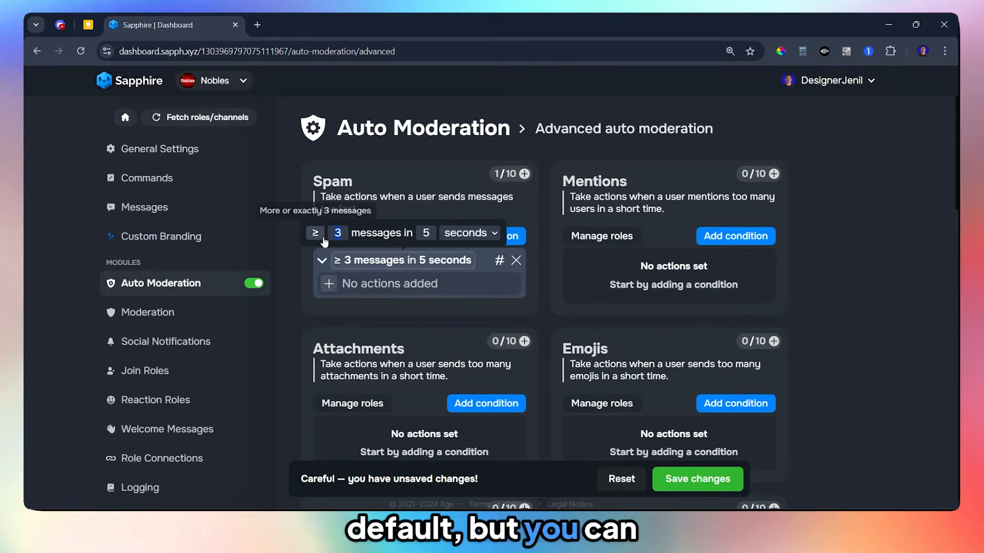
type("5")
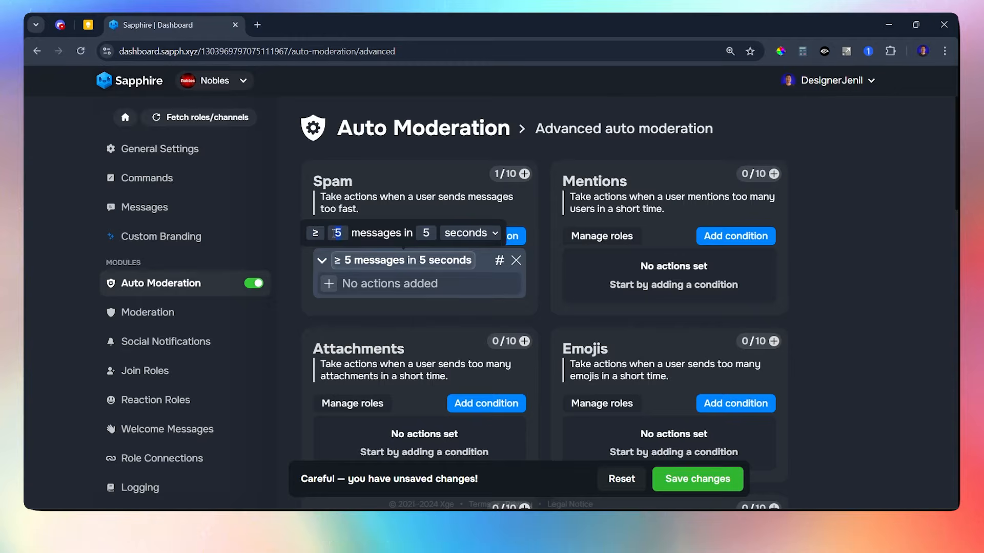
key("BackSpace")
type("3")
left_click(476, 233)
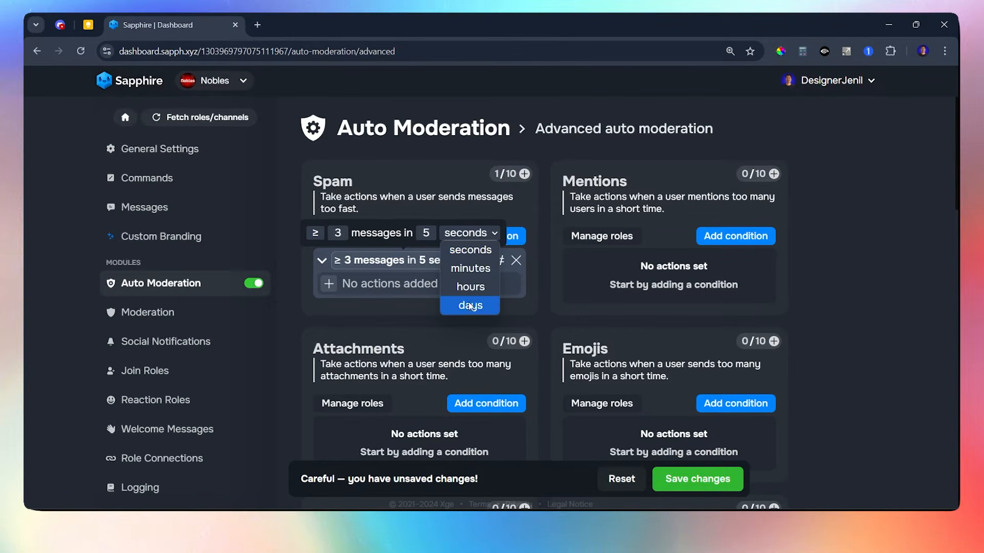
left_click(385, 231)
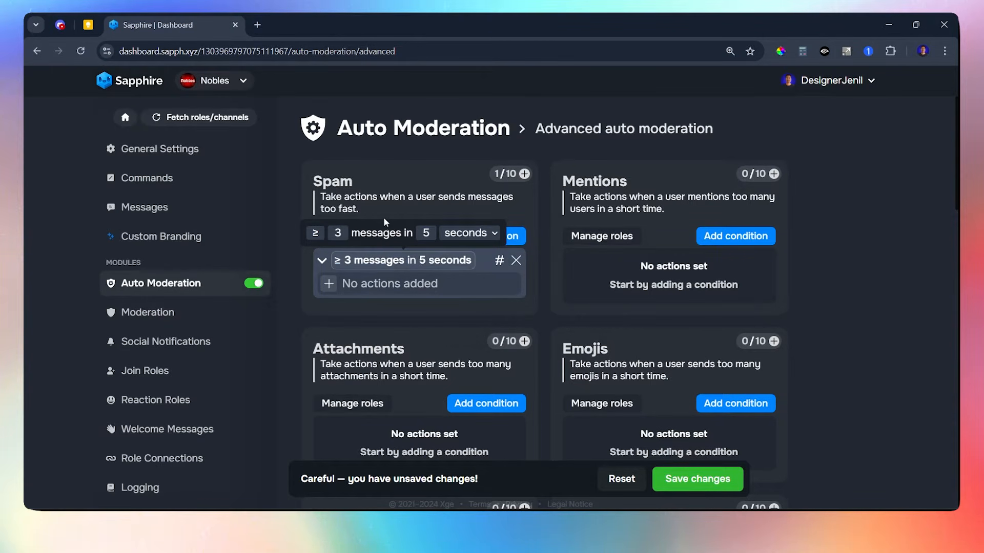
left_click(333, 286)
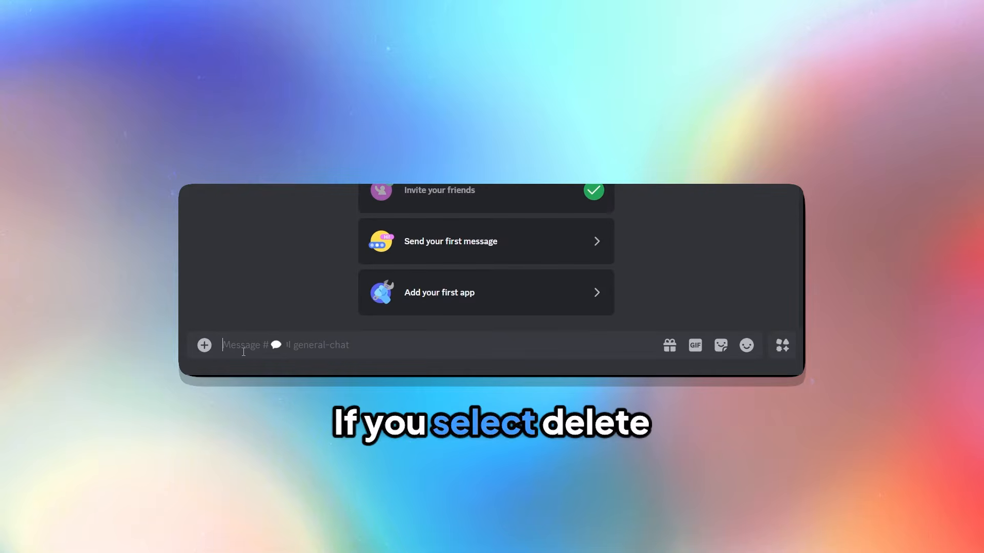
key("Return")
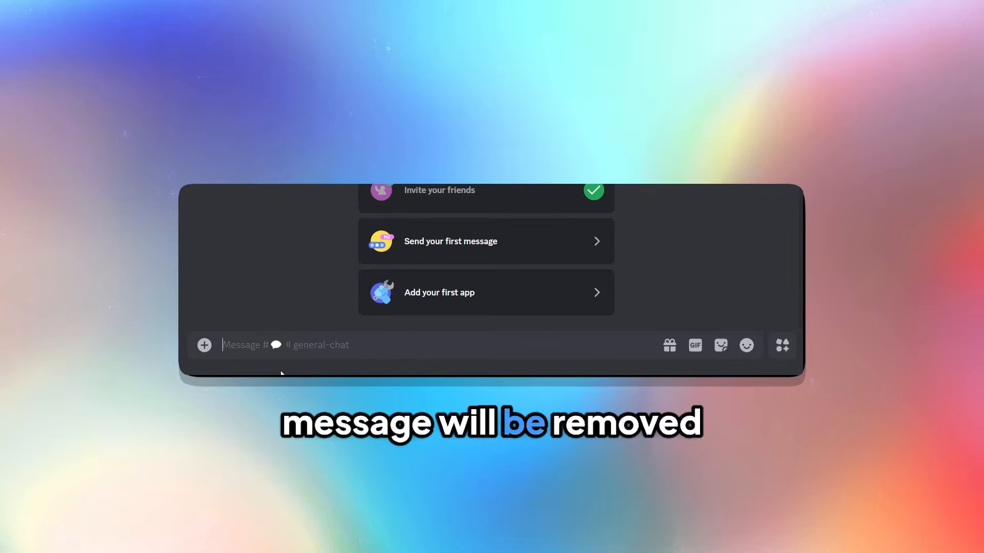
type("https://www.instagram.com/")
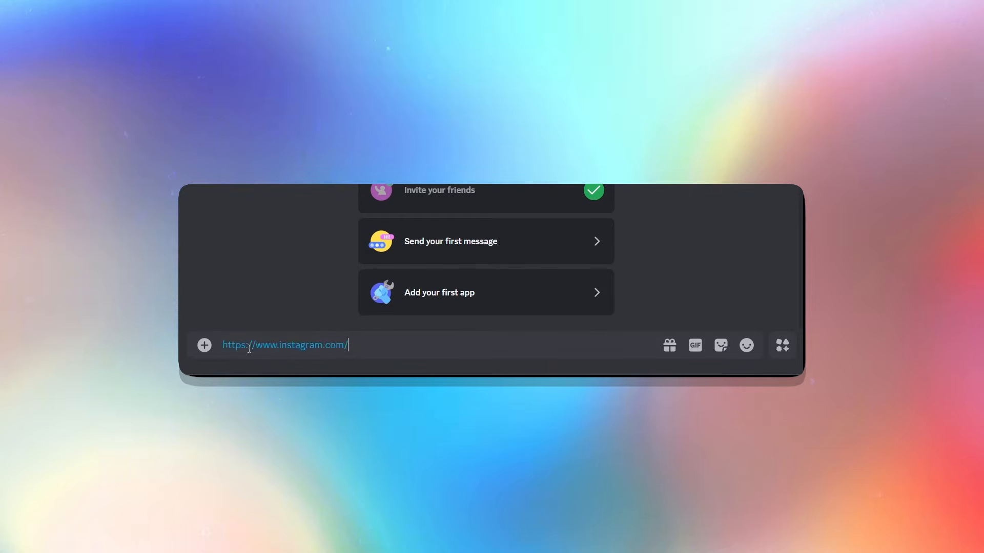
key("Return")
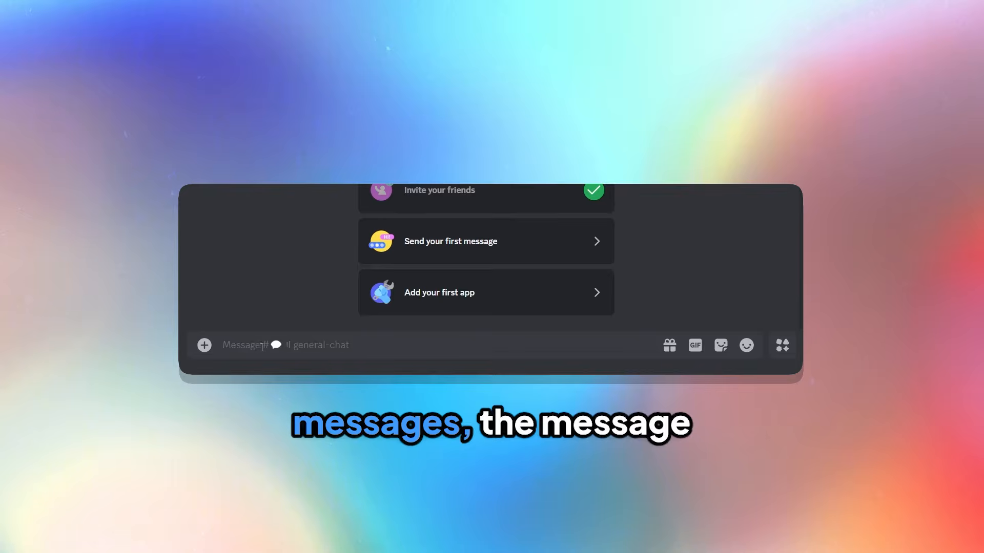
type("@everyone")
key("Return")
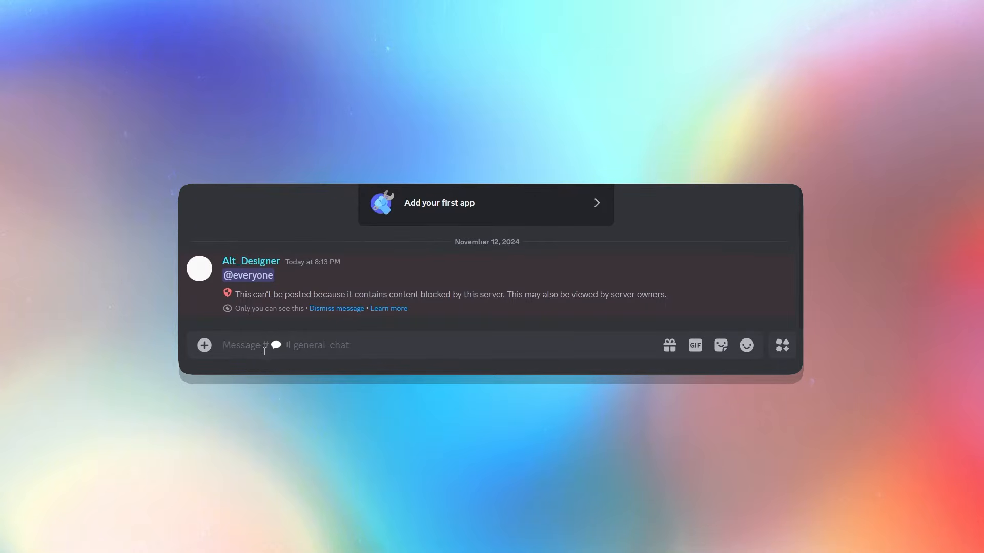
type("@everyone")
key("Return")
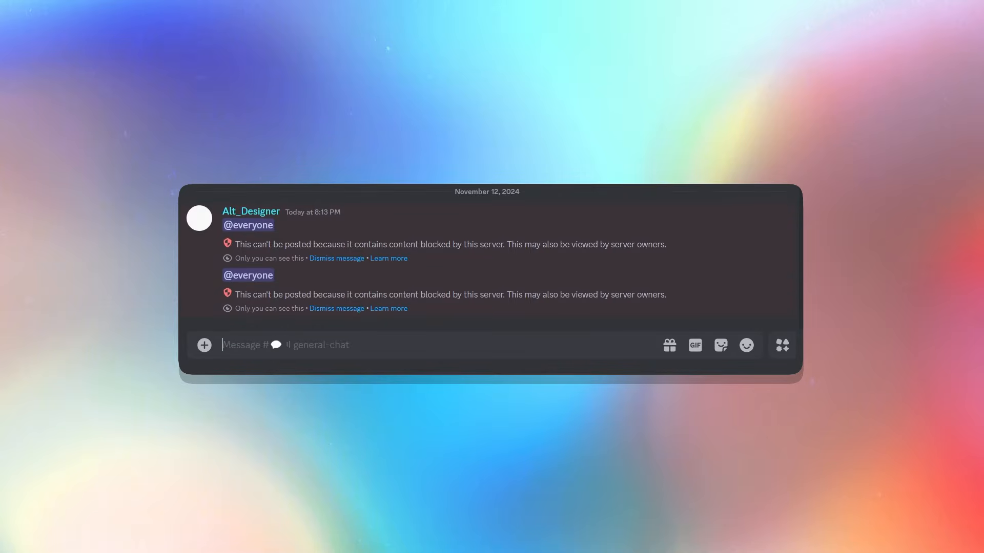
type("@here")
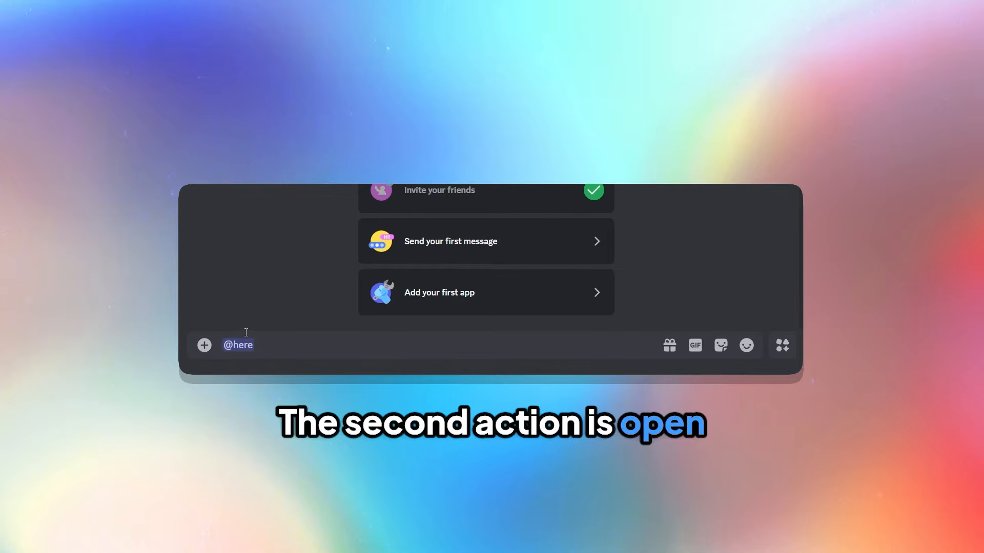
key("Return")
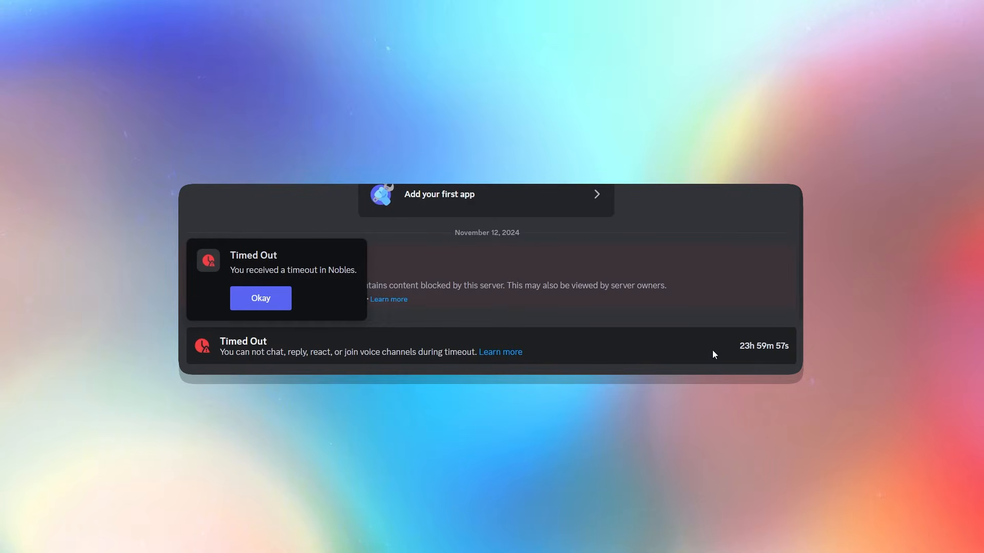
left_click(255, 304)
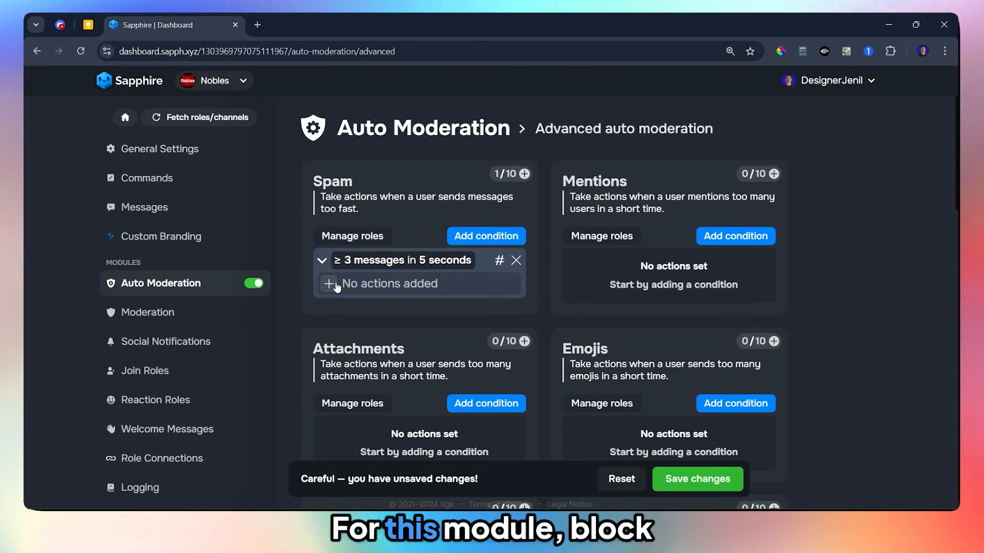
In the Sapphire dashboard, add a Delete messages action set to Delete all to the Spam condition
left_click(322, 285)
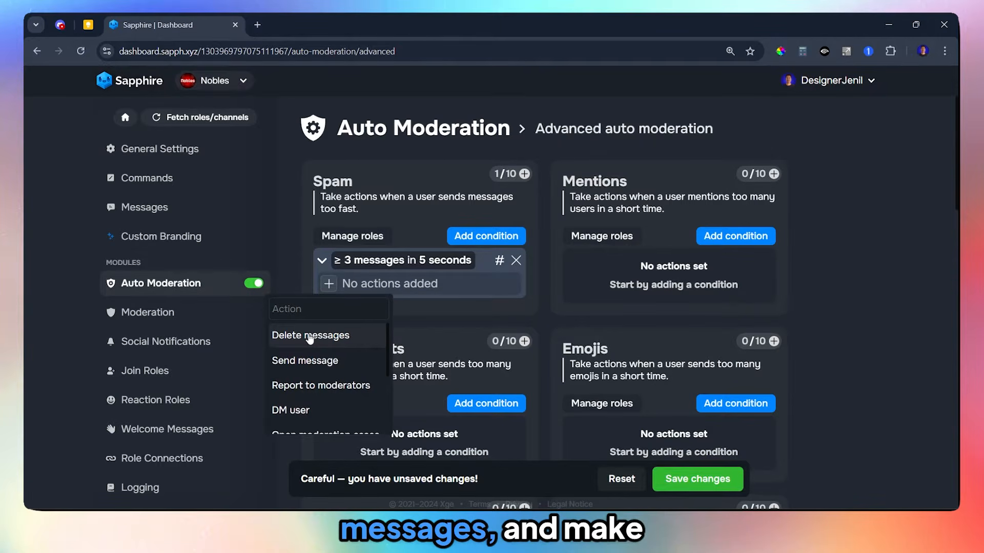
left_click(310, 337)
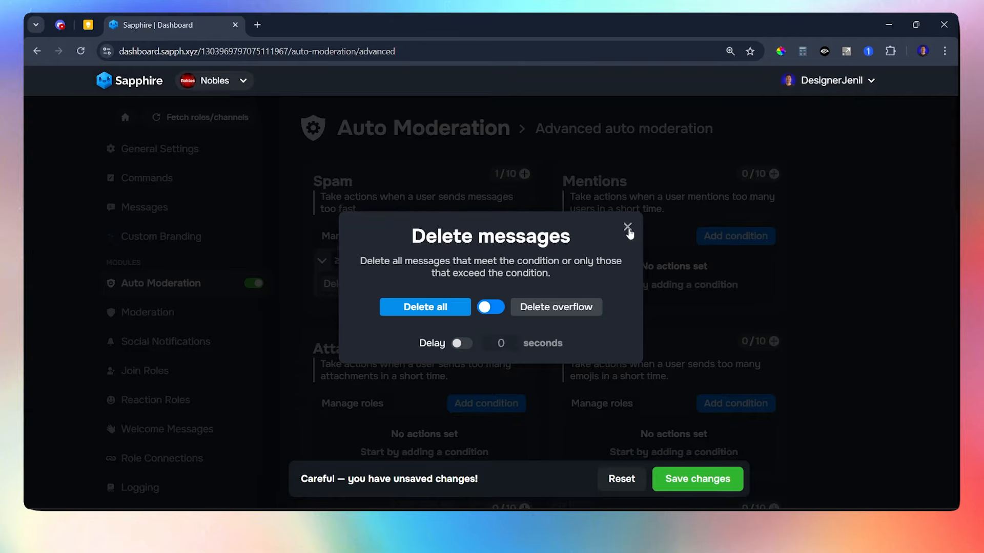
left_click(627, 227)
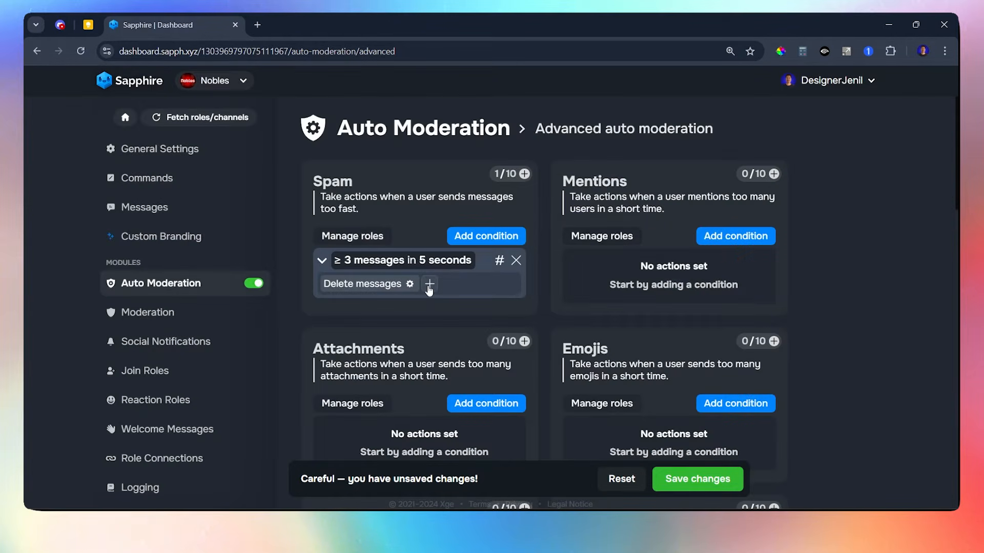
Add an Open moderation cases action to the Spam condition, with Warn enabled and the reason "Spam Messages"
left_click(430, 285)
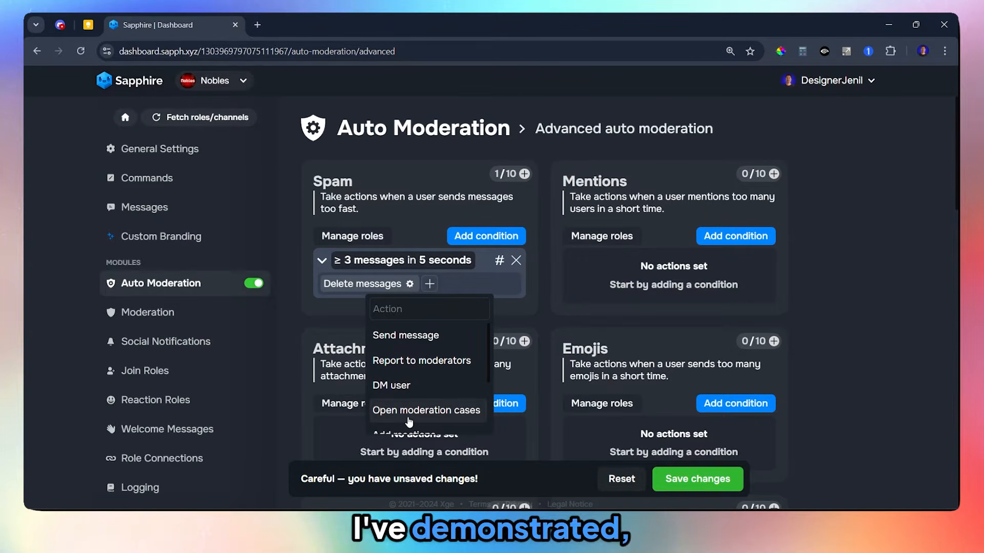
left_click(409, 410)
left_click(364, 245)
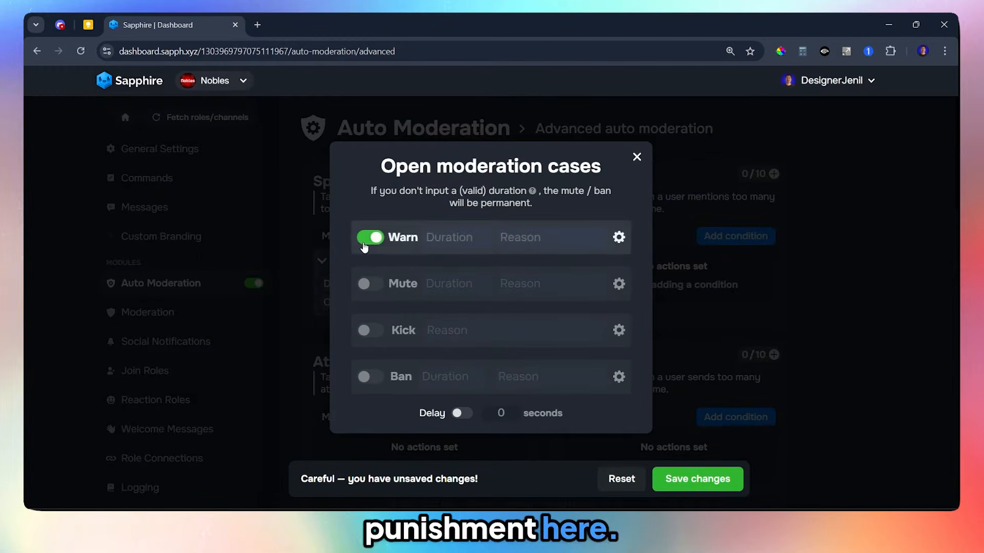
left_click(519, 241)
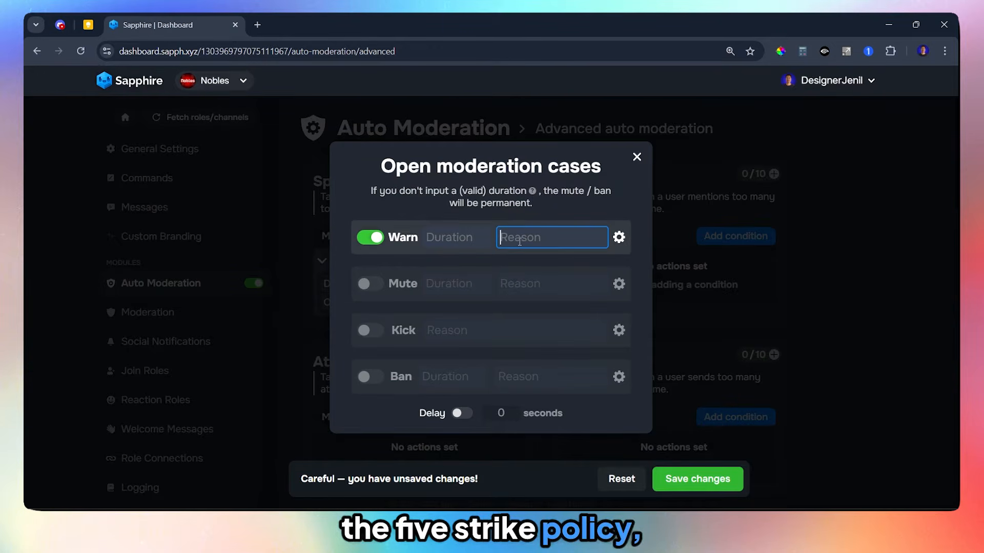
type("Spam Messages")
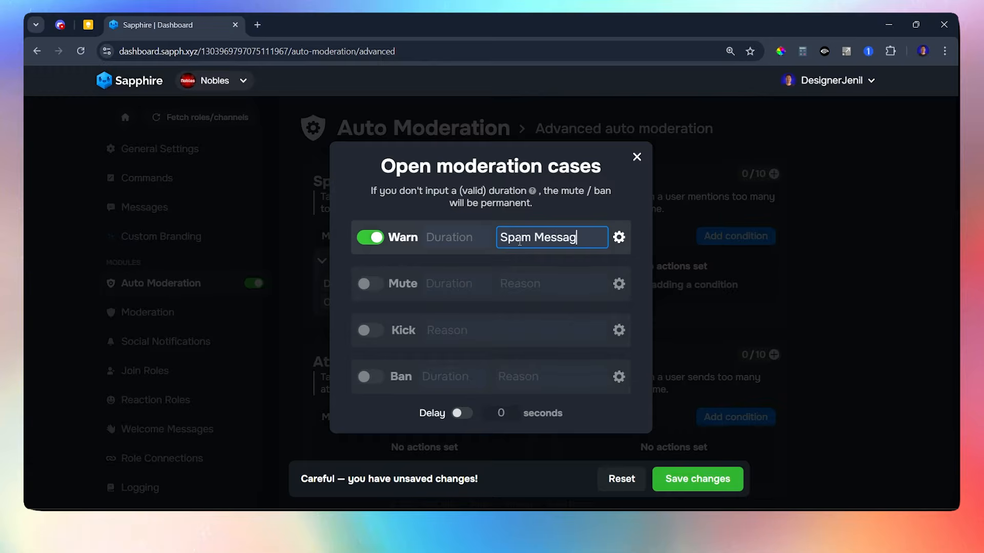
Review the Warn case's message options, leave Send warndone message enabled, and save the changes
left_click(618, 237)
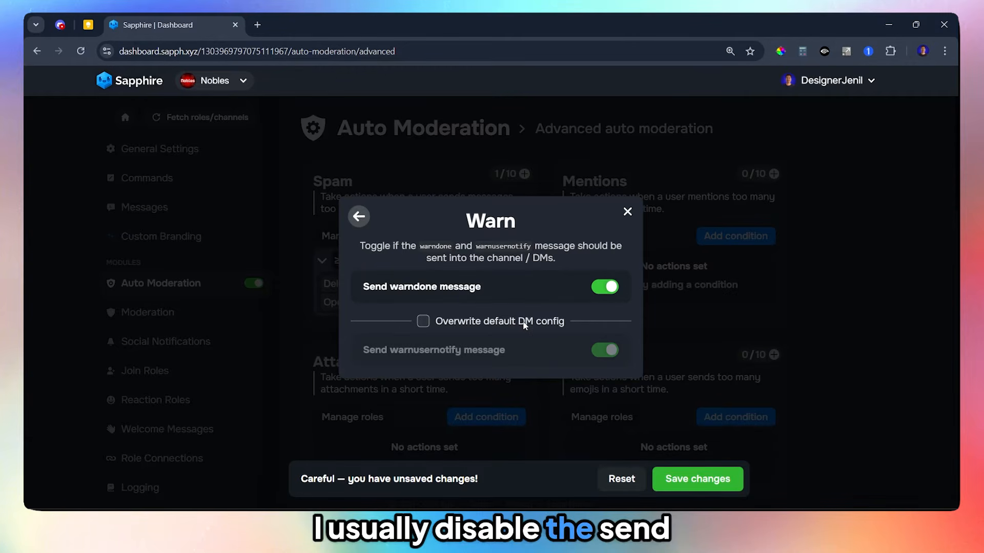
left_click(608, 289)
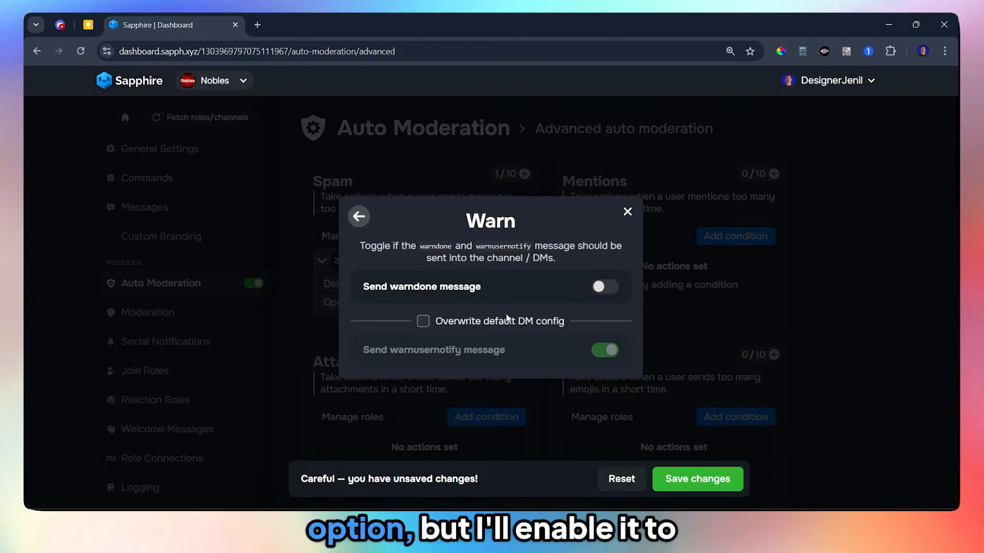
left_click(605, 290)
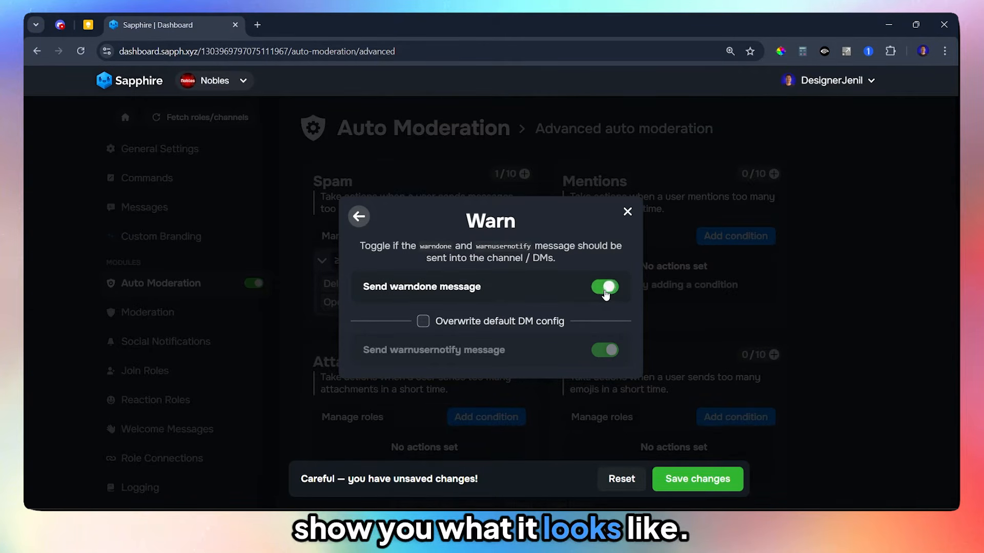
left_click(360, 218)
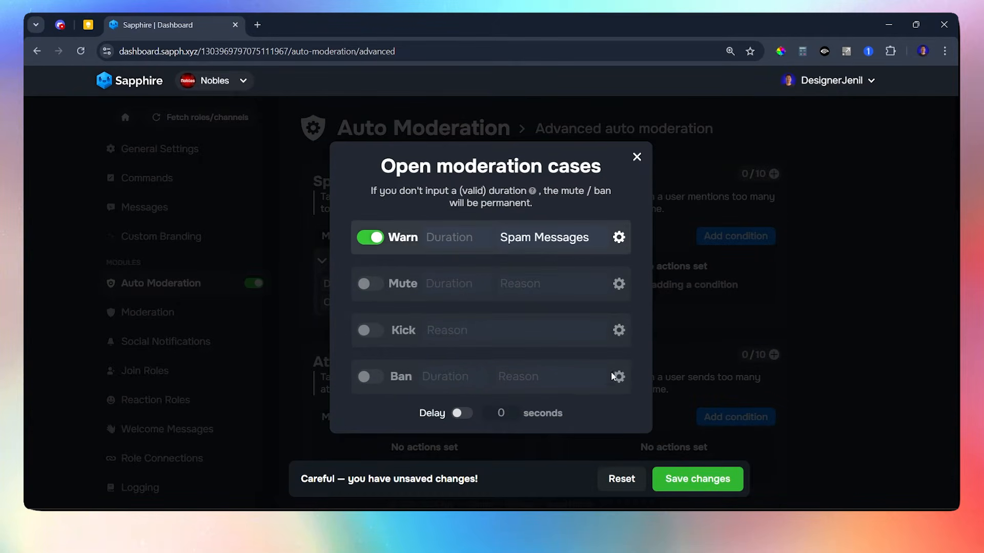
left_click(688, 485)
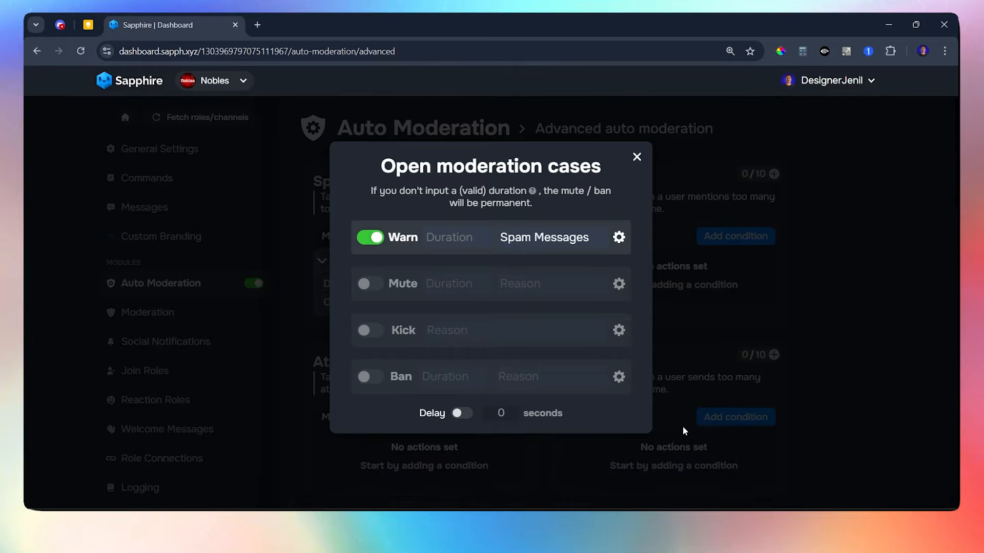
left_click(683, 307)
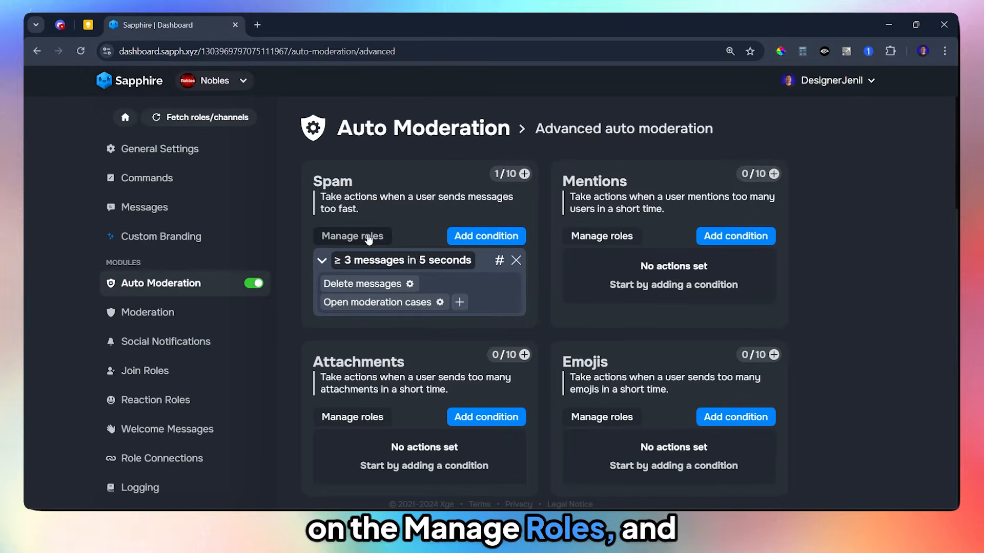
Exclude the Admins role from punishment by the Spam rule
left_click(369, 238)
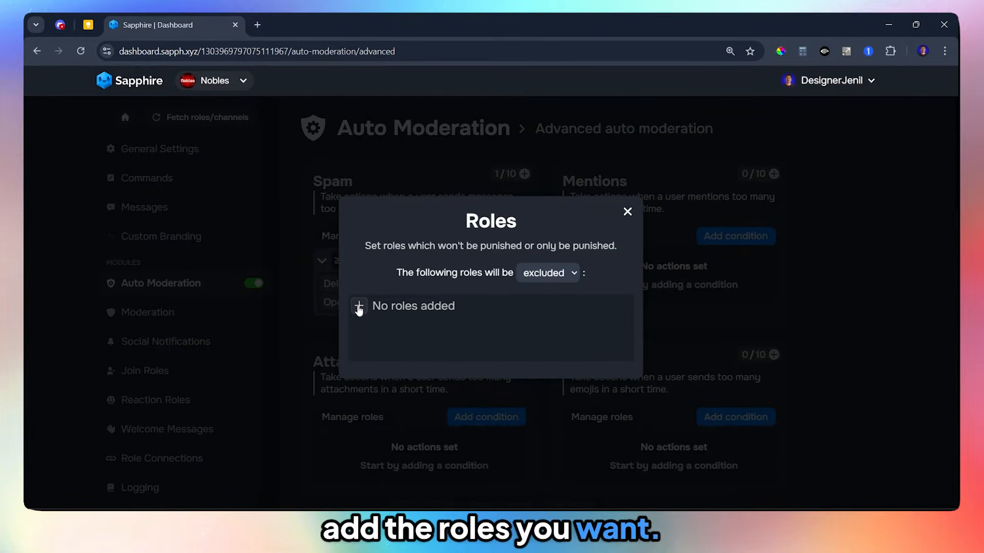
left_click(359, 307)
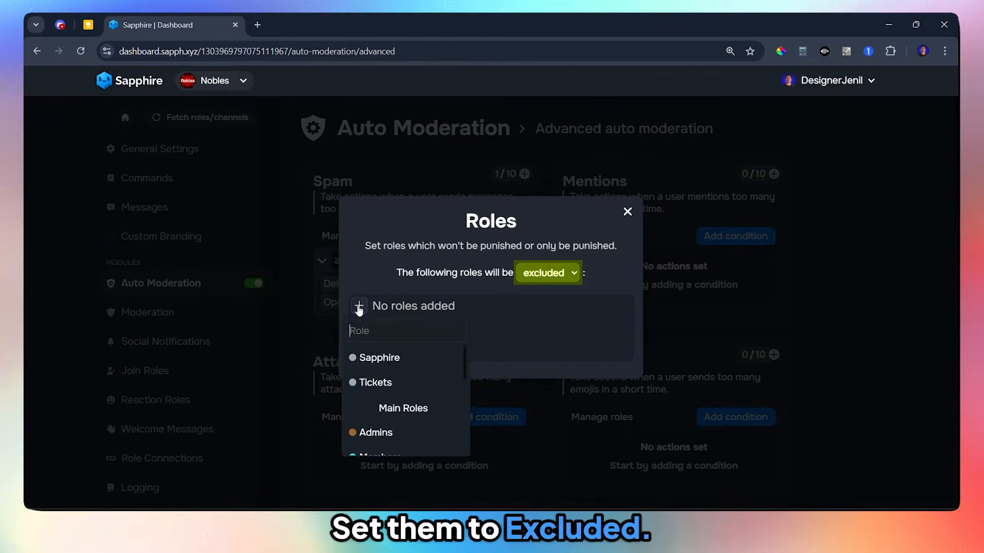
left_click(391, 433)
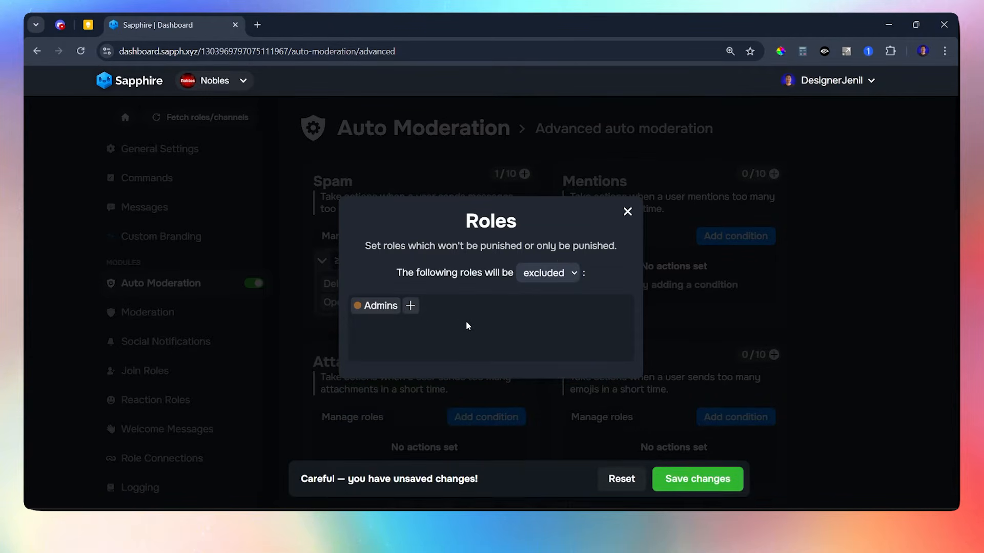
left_click(626, 212)
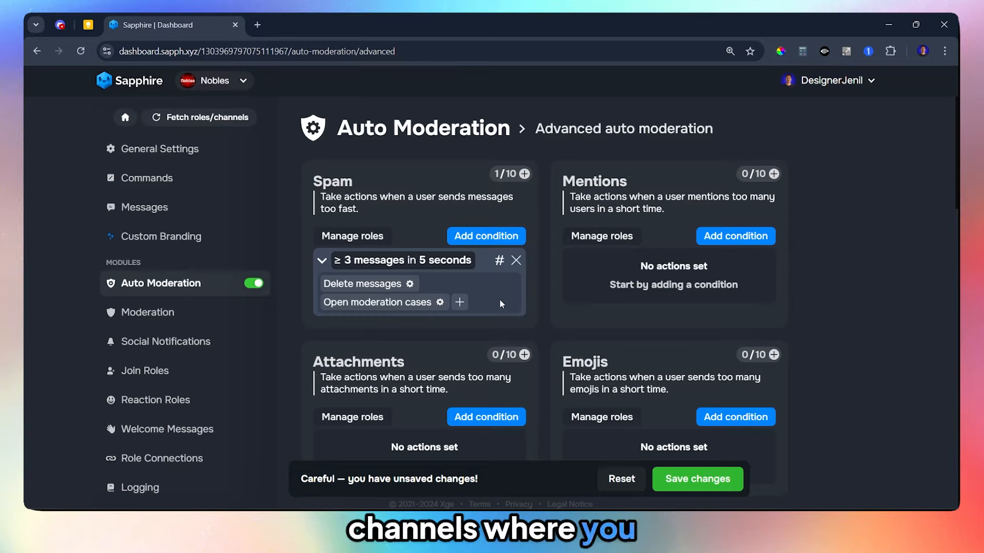
Exclude the off-topic channel from the Spam condition
left_click(500, 263)
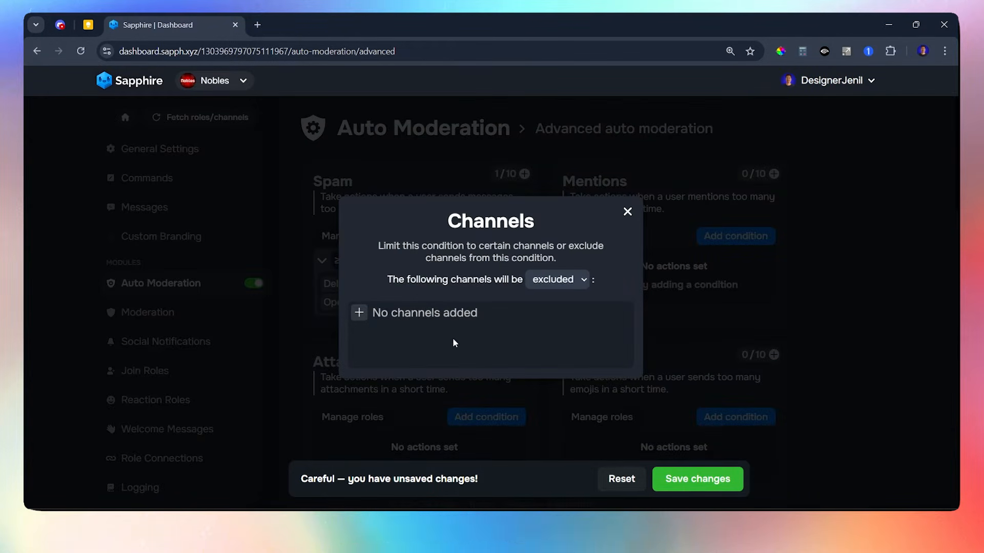
left_click(360, 313)
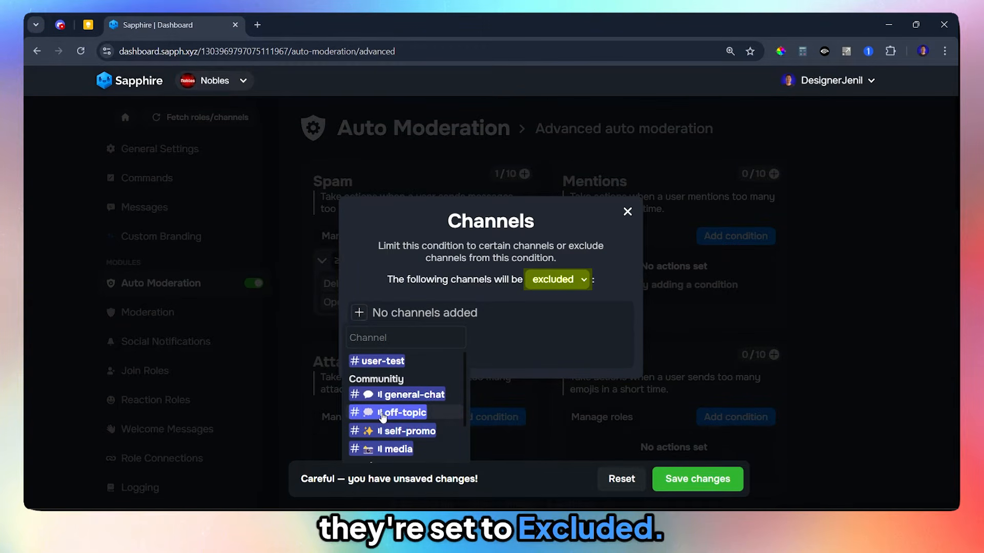
left_click(382, 415)
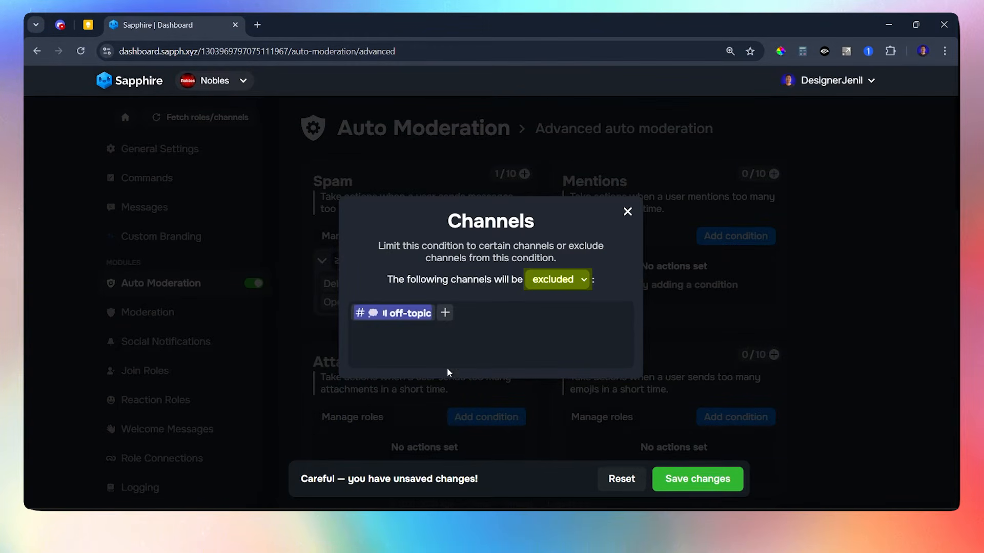
left_click(627, 213)
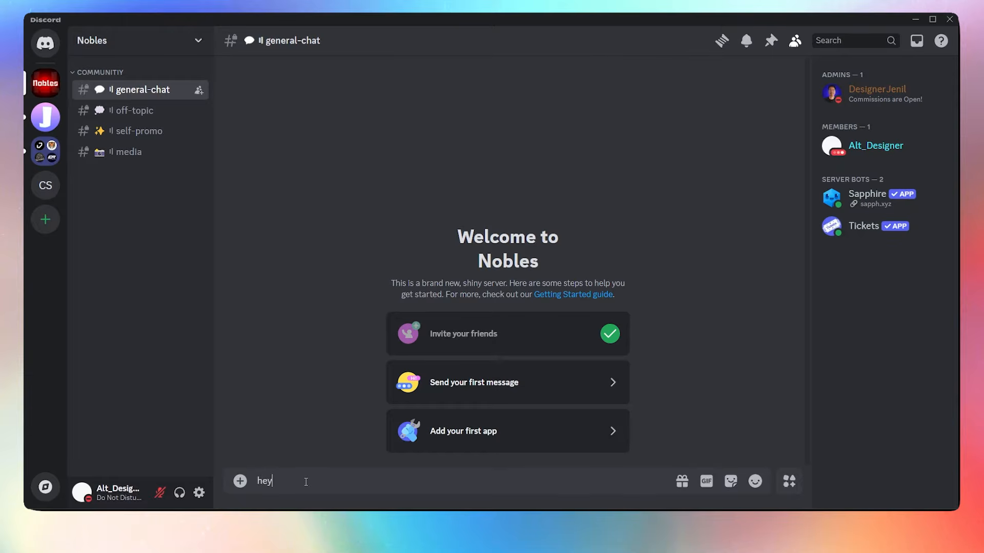
In Discord, send "hey", "wass" and "upp" in quick succession in general-chat to test the spam rule
key("Return")
type("wass")
key("Return")
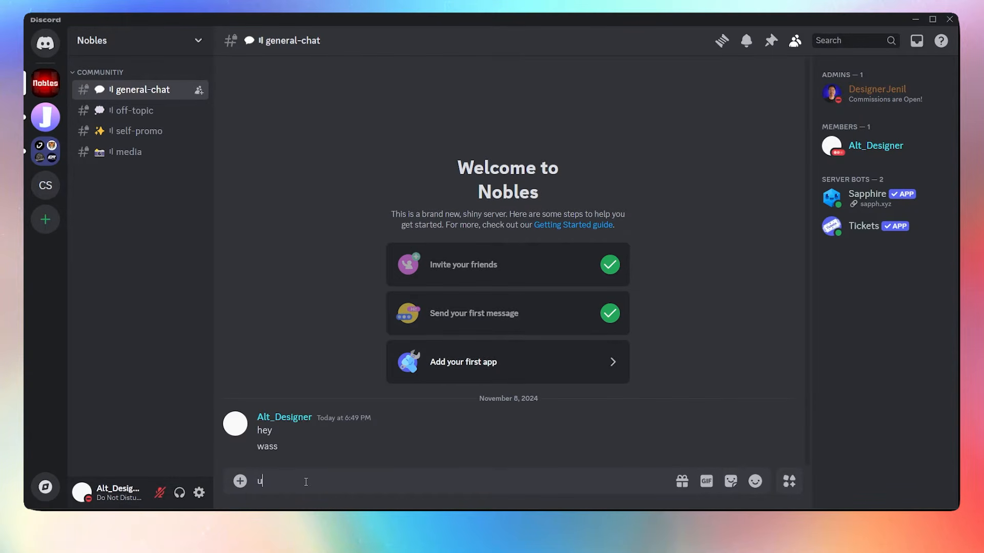
type("upp")
key("Return")
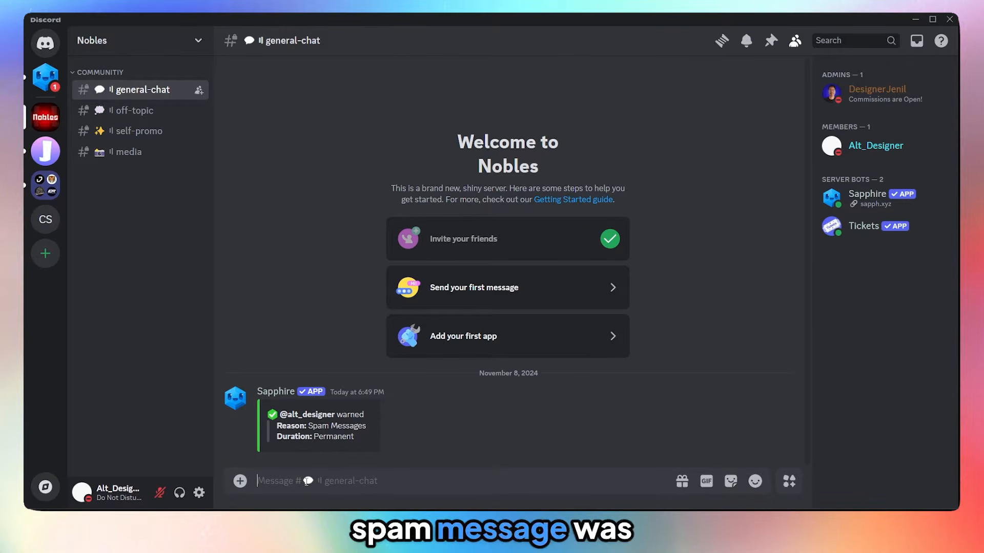
Examine the reason in Sapphire's public warn message, and open the bot's direct message
left_click_drag(308, 425, 367, 425)
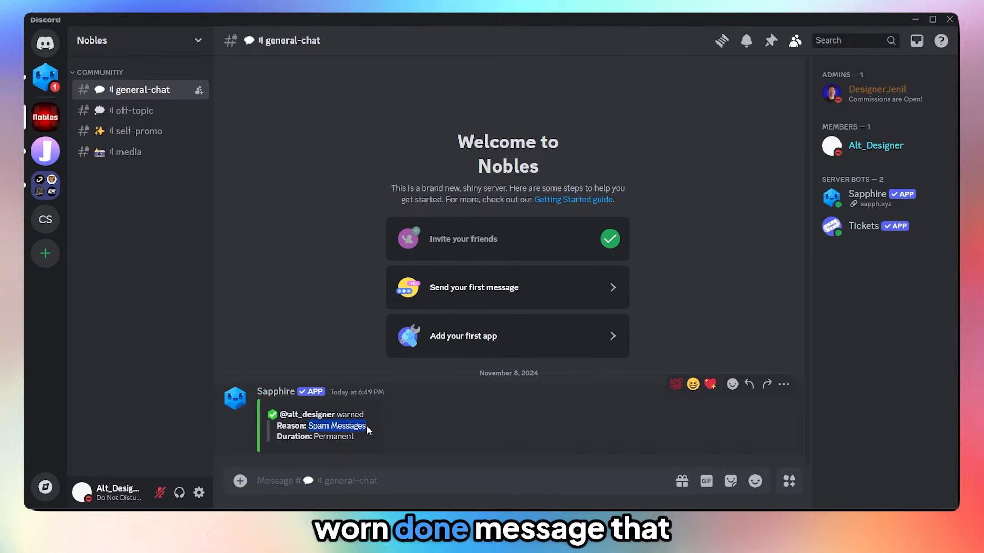
left_click(390, 439)
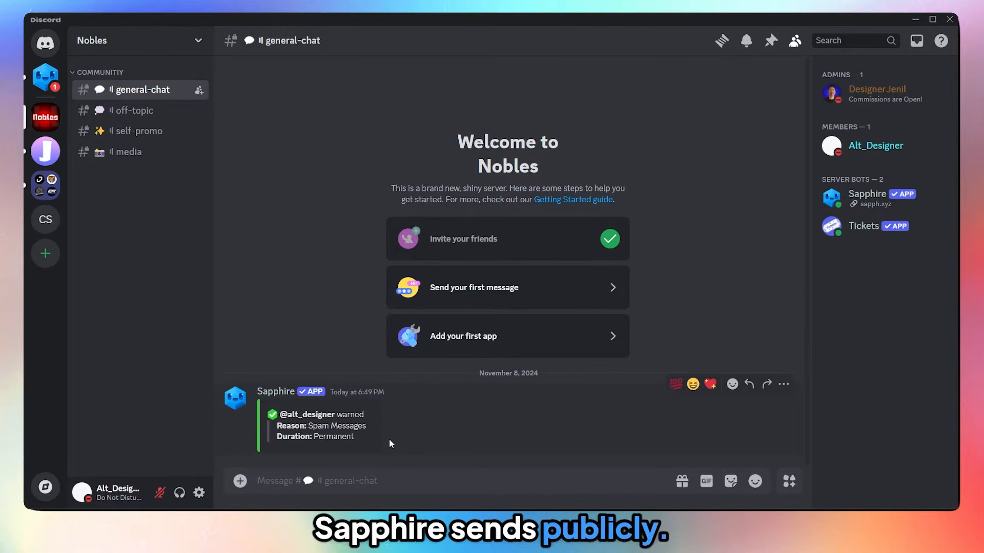
left_click(47, 77)
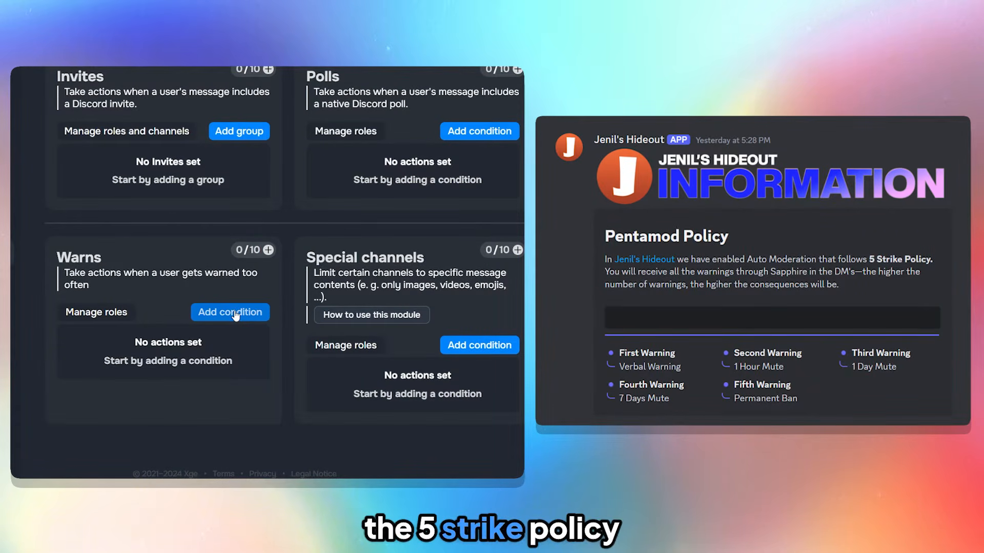
Add a condition to the Warns module and set it to 1 warn in total
left_click(235, 315)
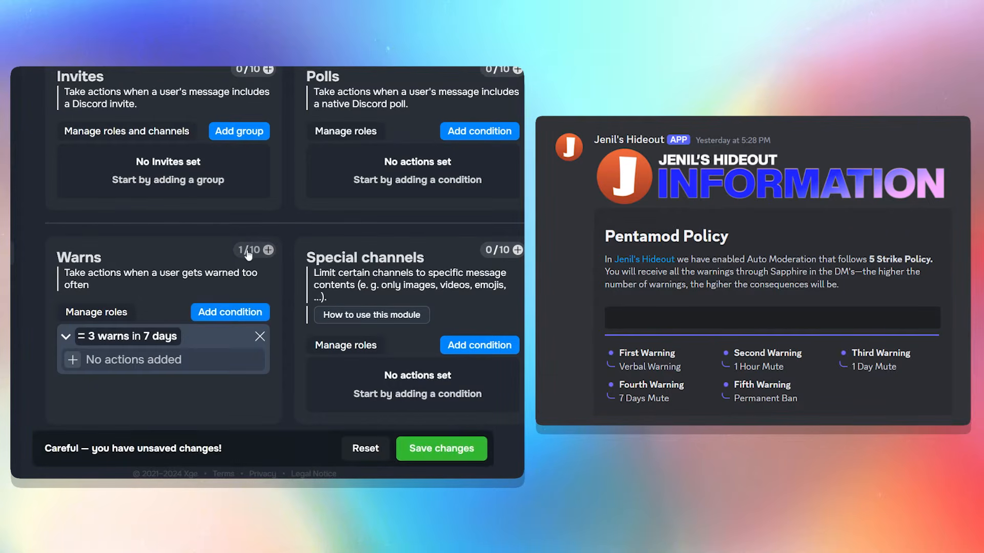
scroll(241, 308, "down", 1)
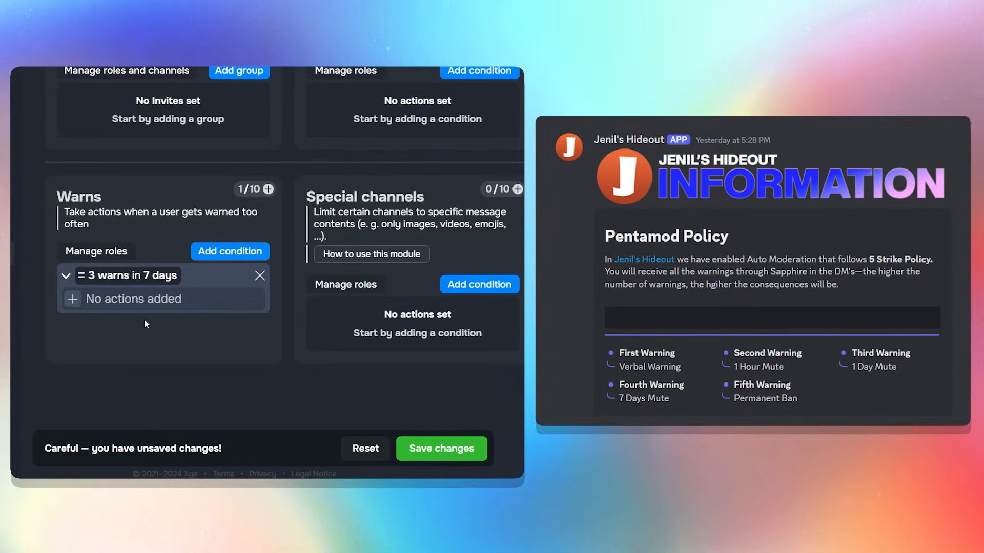
left_click(135, 282)
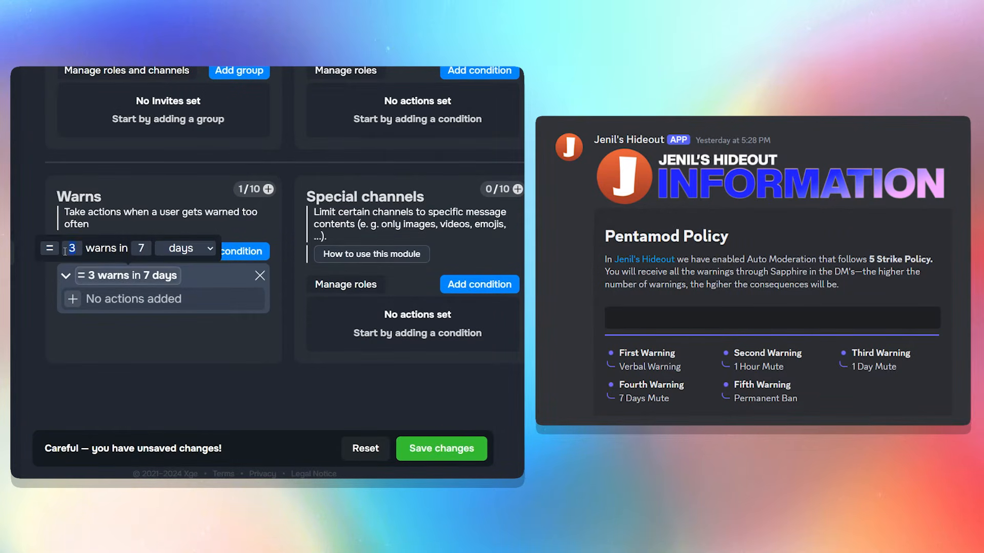
type("1")
left_click(174, 248)
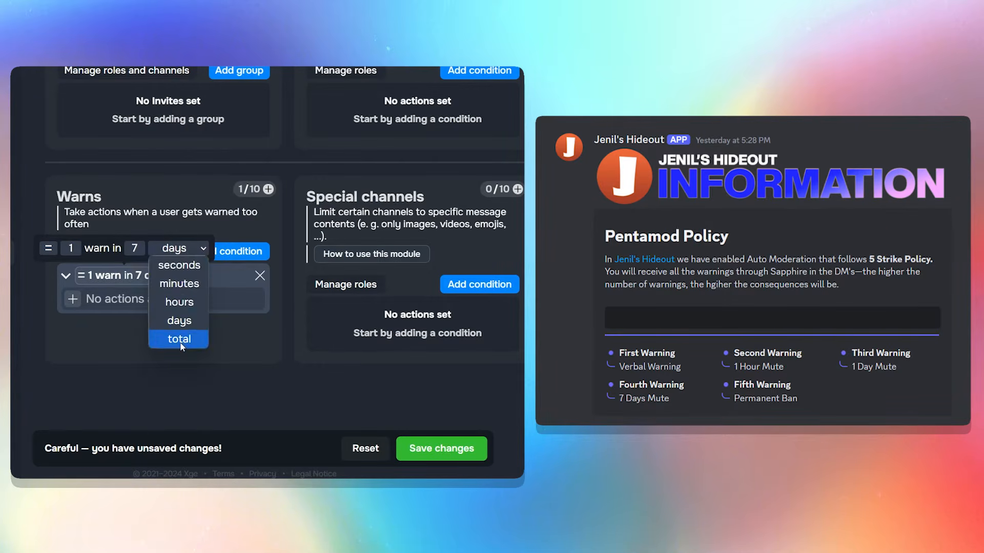
left_click(164, 339)
left_click(105, 317)
Give the 1-warn condition a DM user action that sends the 1st warn message template
left_click(72, 300)
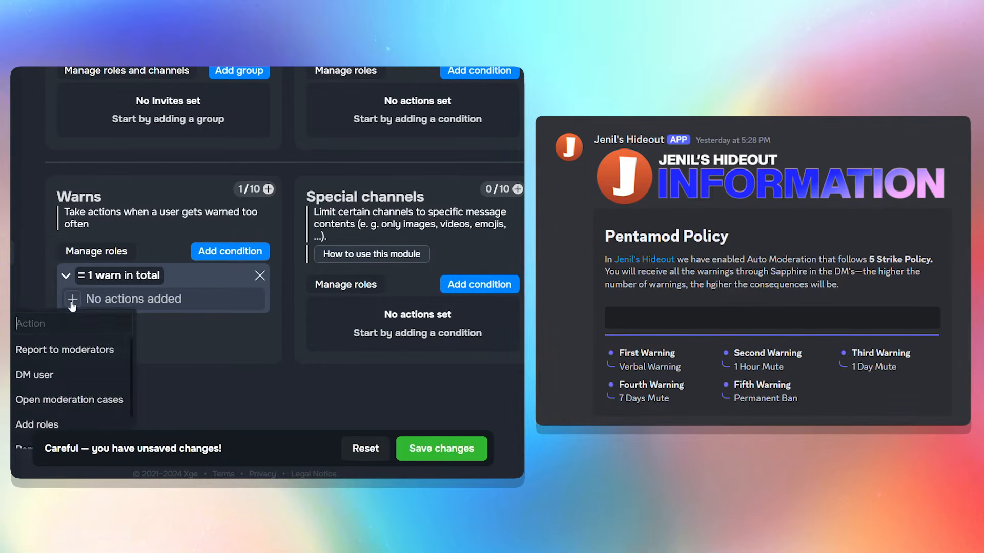
left_click(46, 377)
left_click(223, 279)
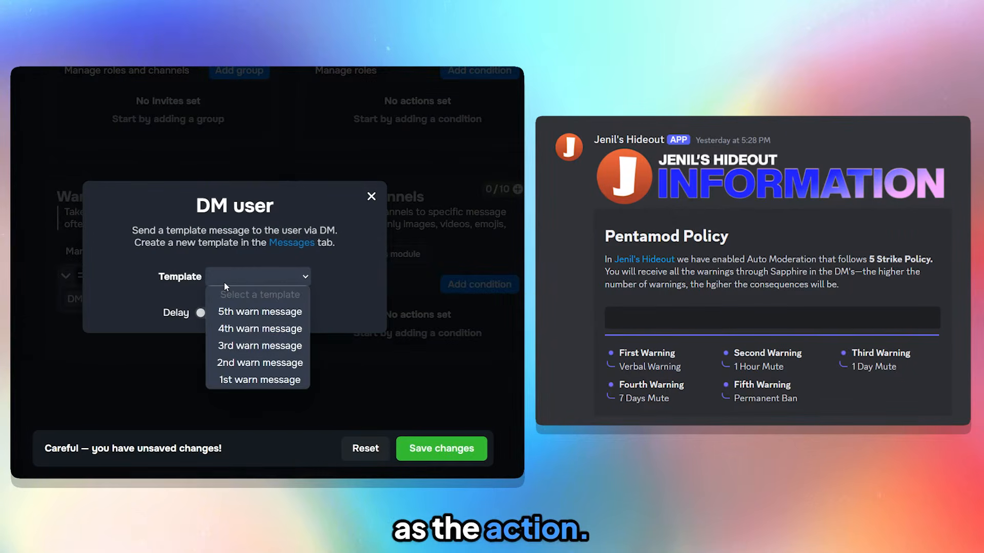
left_click(232, 380)
left_click(161, 346)
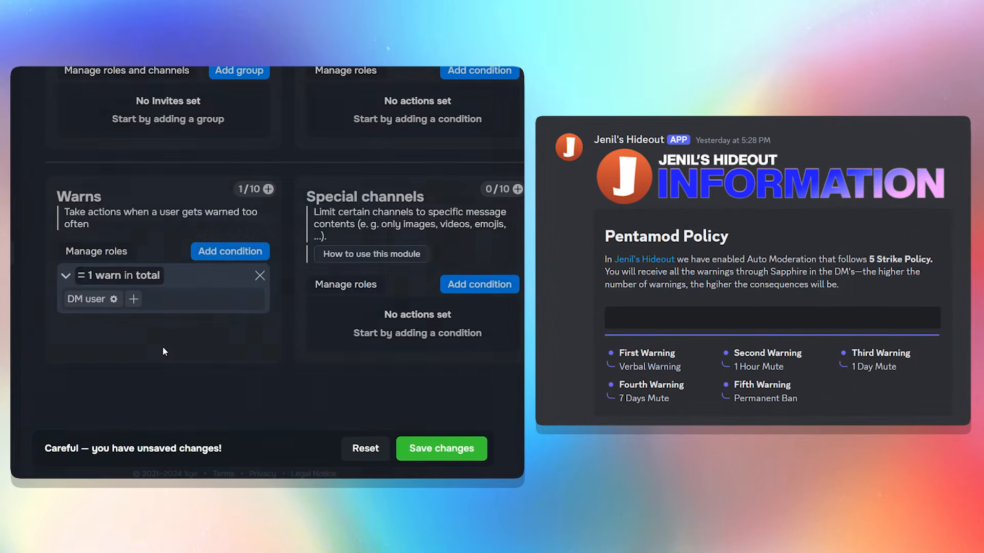
Add a second Warns condition and set it to 2 warns in total
scroll(165, 335, "down", 1)
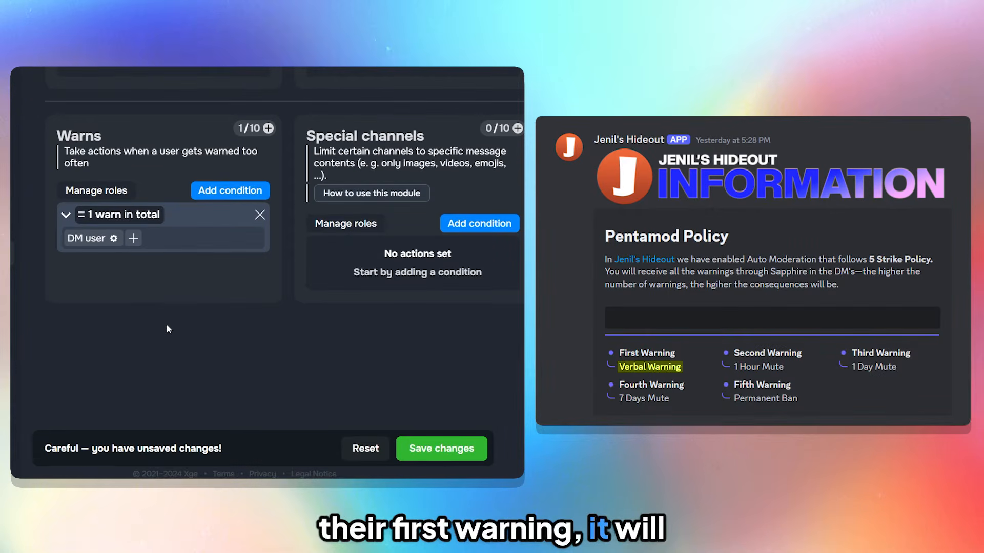
left_click(213, 199)
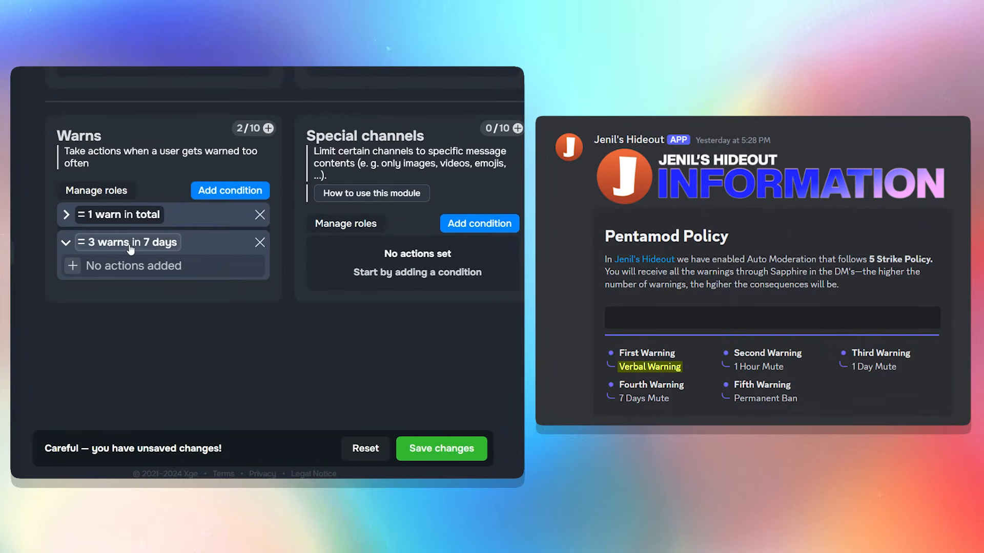
left_click(130, 248)
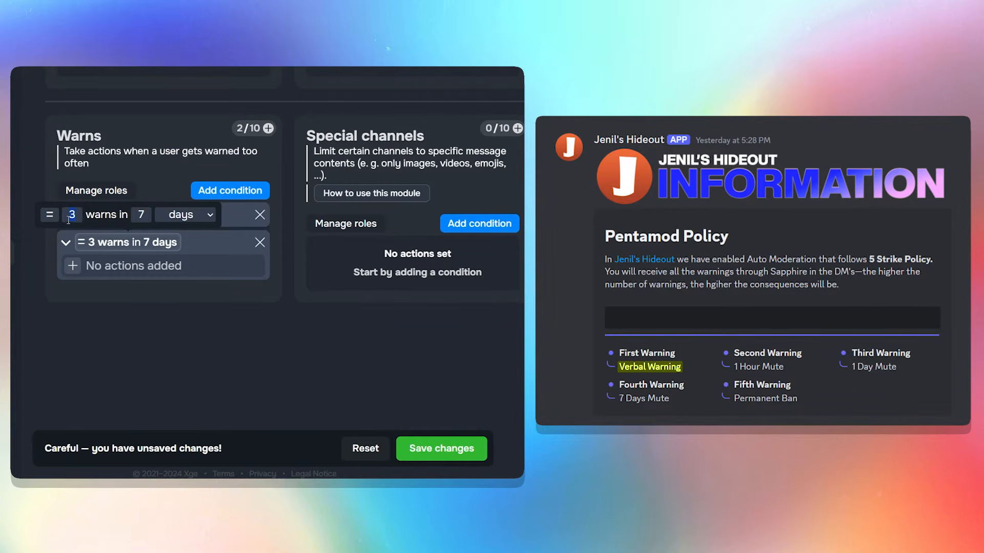
left_click(187, 214)
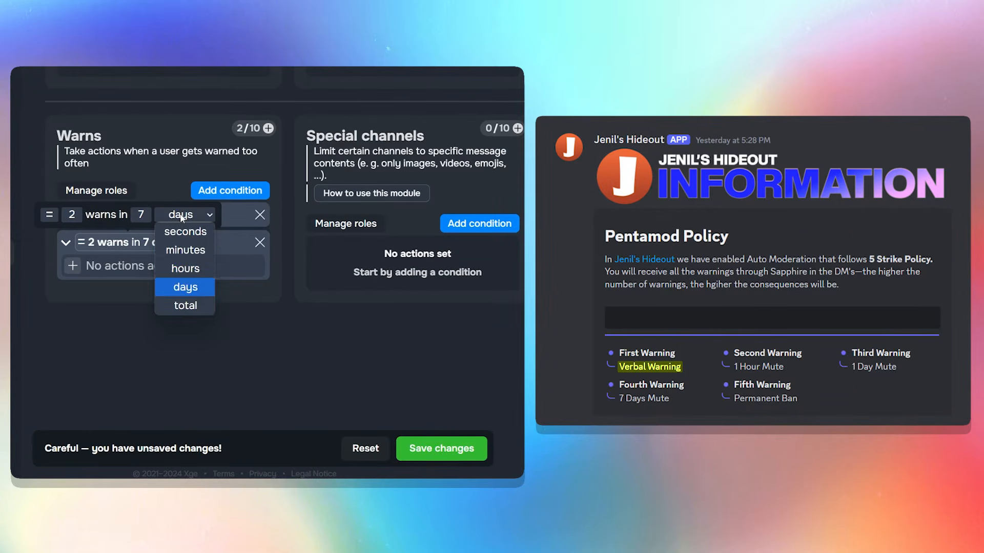
left_click(182, 305)
Give the 2-warn condition a DM user action that sends the 2nd warn message template
left_click(71, 266)
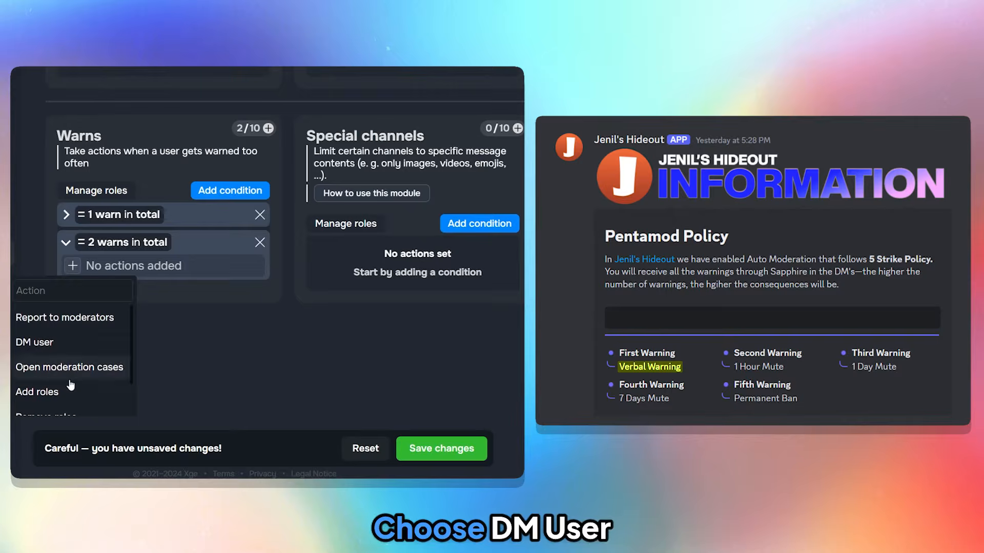
left_click(41, 344)
left_click(224, 278)
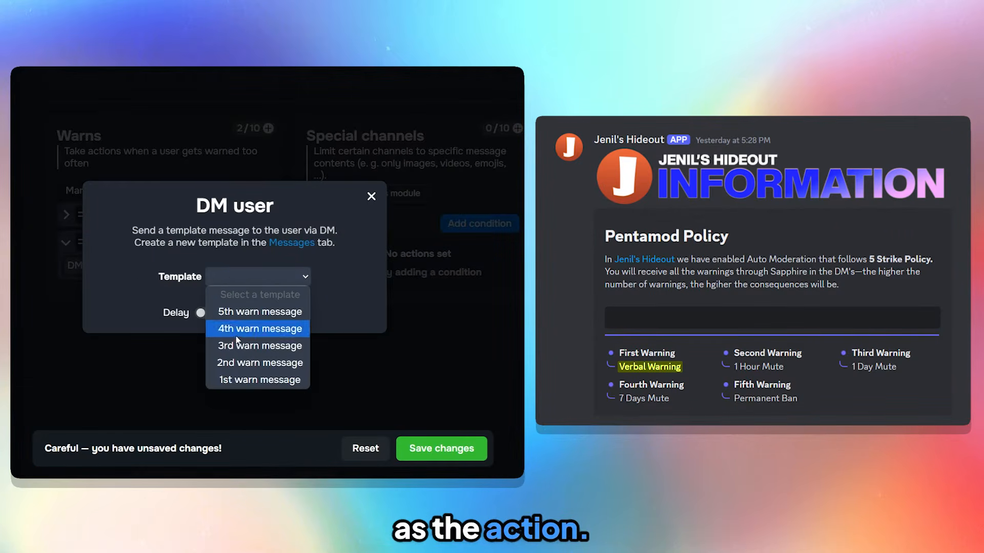
left_click(238, 364)
left_click(372, 197)
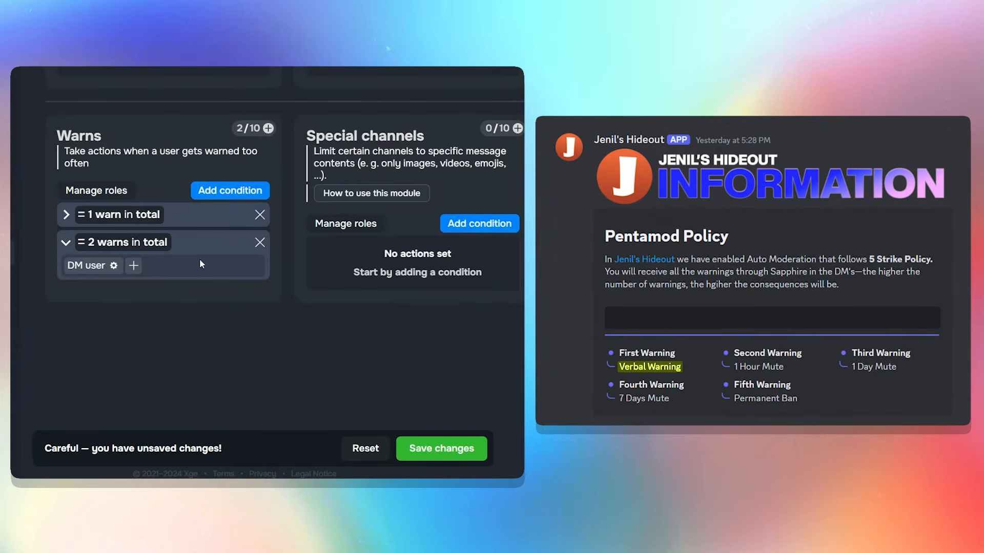
Add an Open moderation cases action to the 2-warn condition with a 1hr mute and the mutedone message turned off
left_click(134, 265)
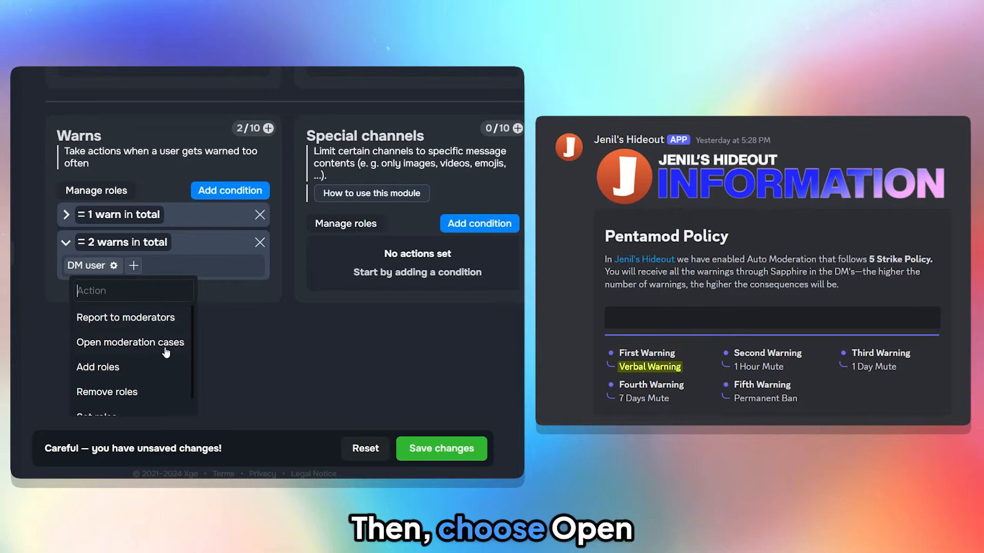
left_click(107, 348)
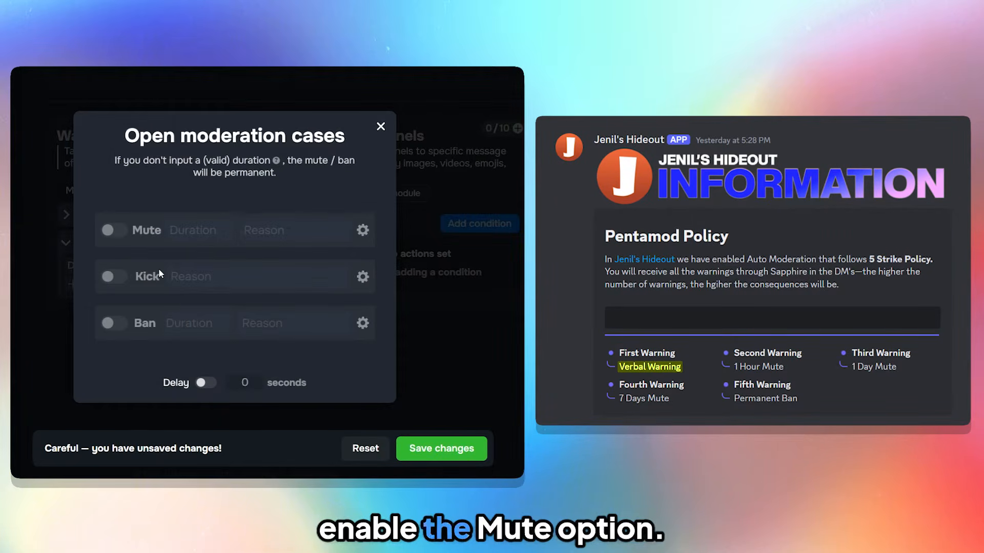
left_click(108, 231)
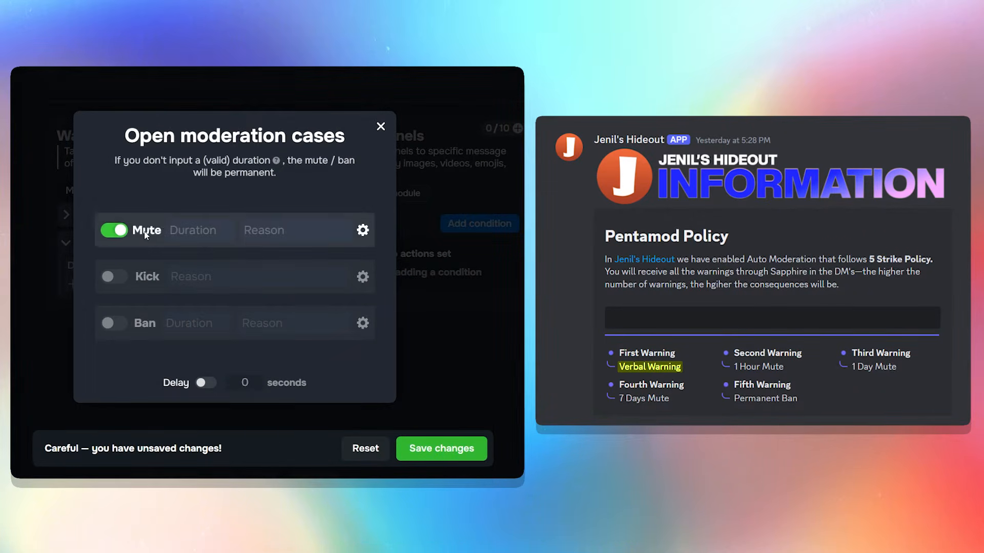
type("1hr")
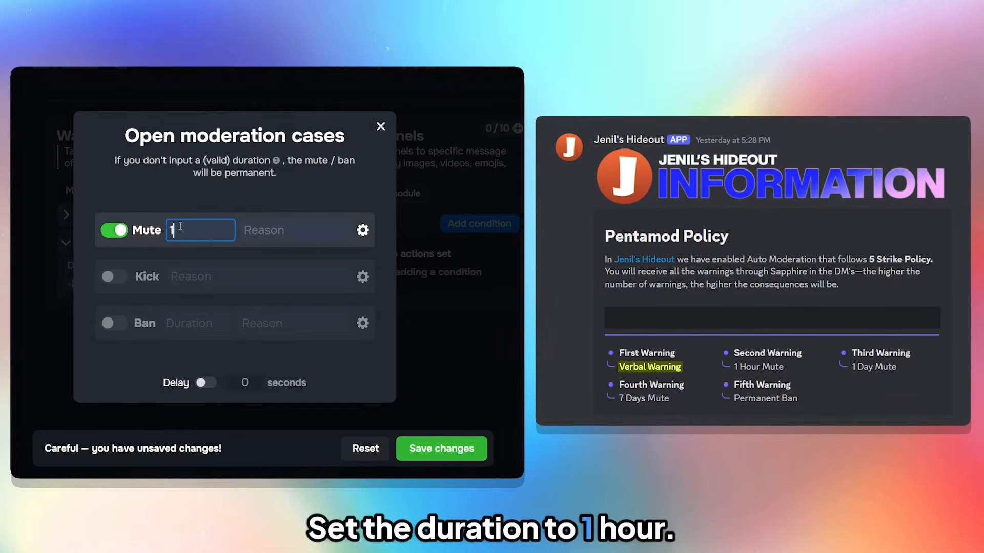
left_click(363, 230)
left_click(356, 257)
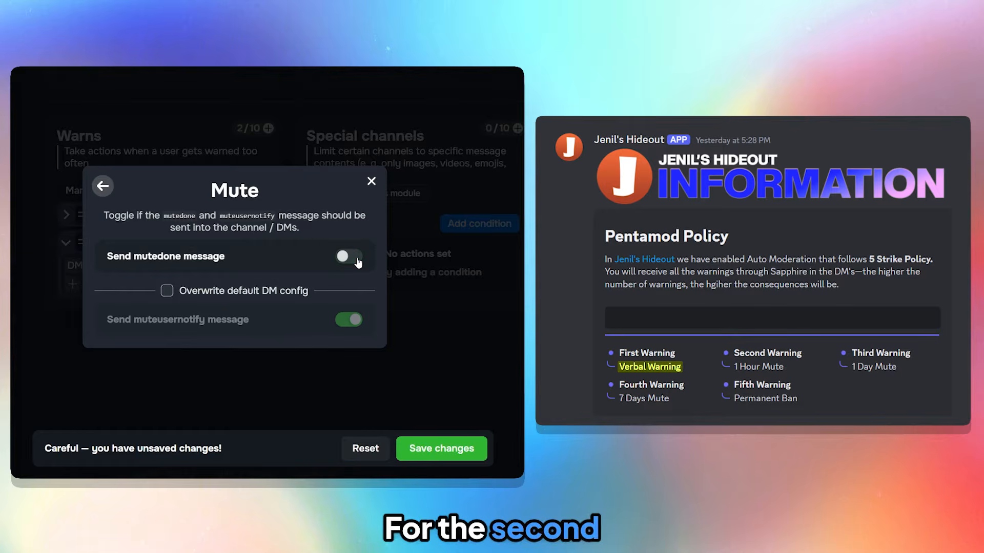
left_click(102, 187)
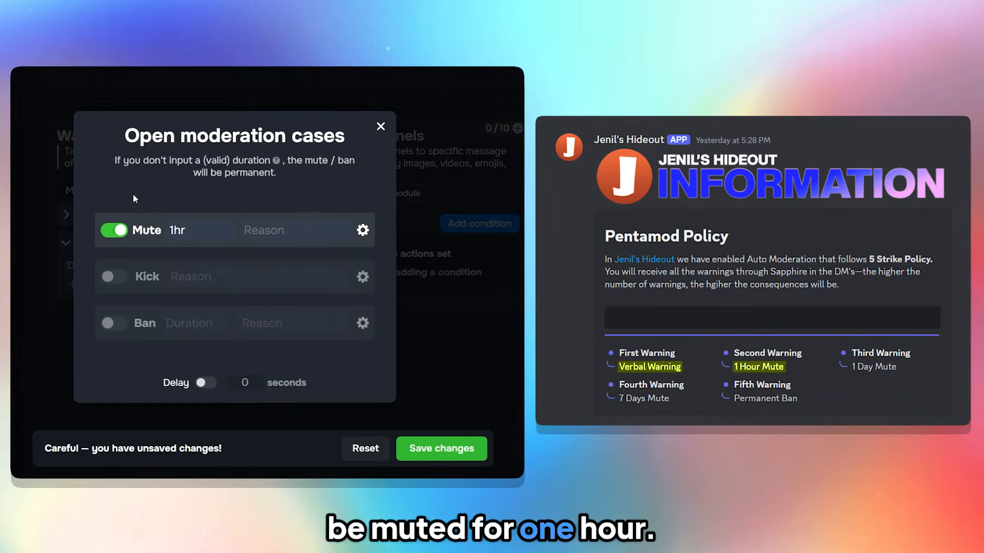
left_click(374, 132)
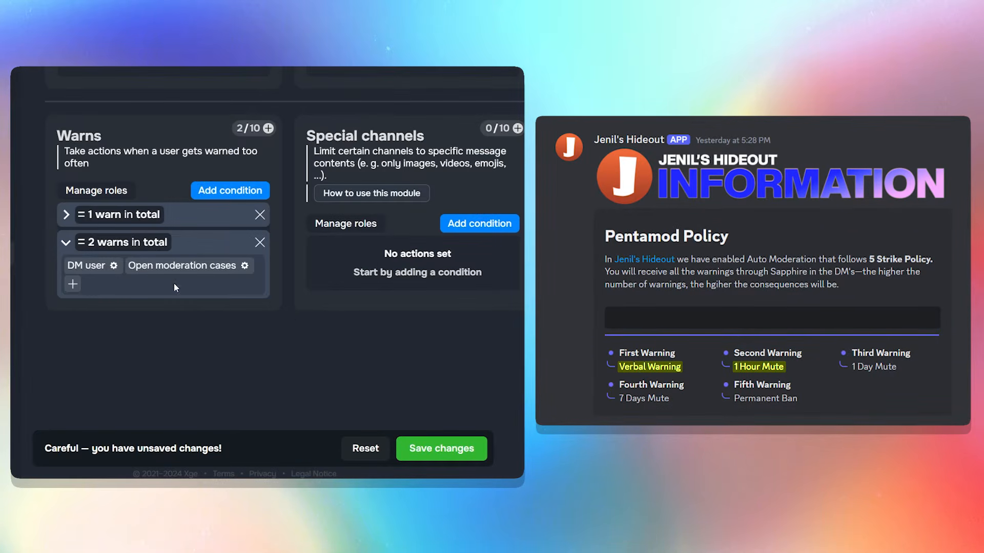
Add a third Warns condition and set it to 3 warns in total
left_click(220, 192)
left_click(117, 272)
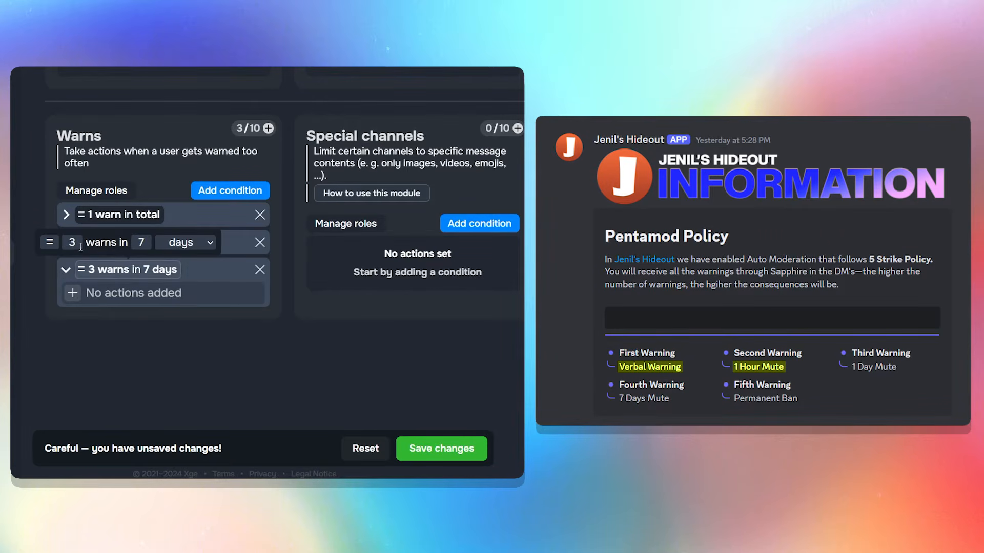
left_click(187, 242)
left_click(183, 330)
Give the 3-warn condition a DM user action that sends the 3rd warn message template
left_click(72, 293)
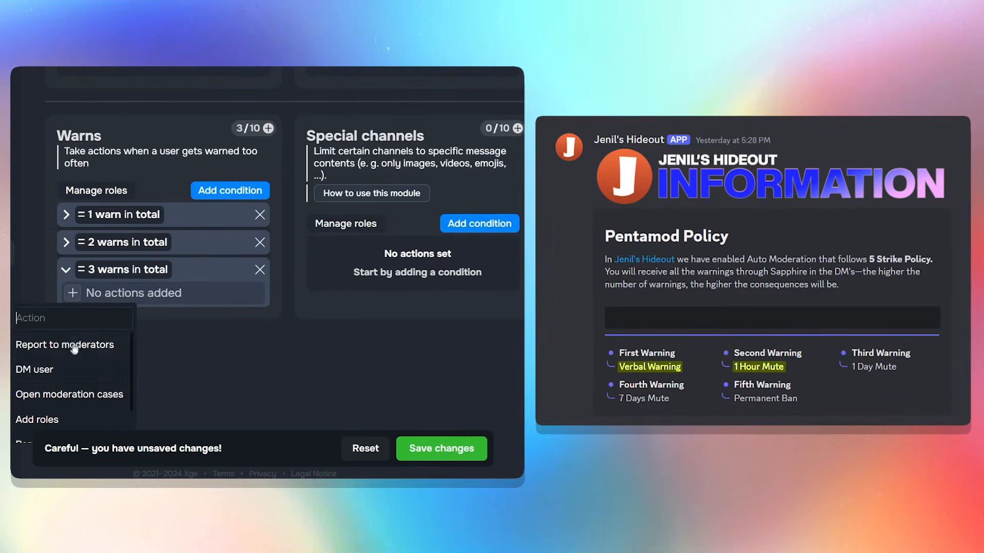
left_click(42, 370)
left_click(262, 278)
left_click(245, 344)
left_click(244, 349)
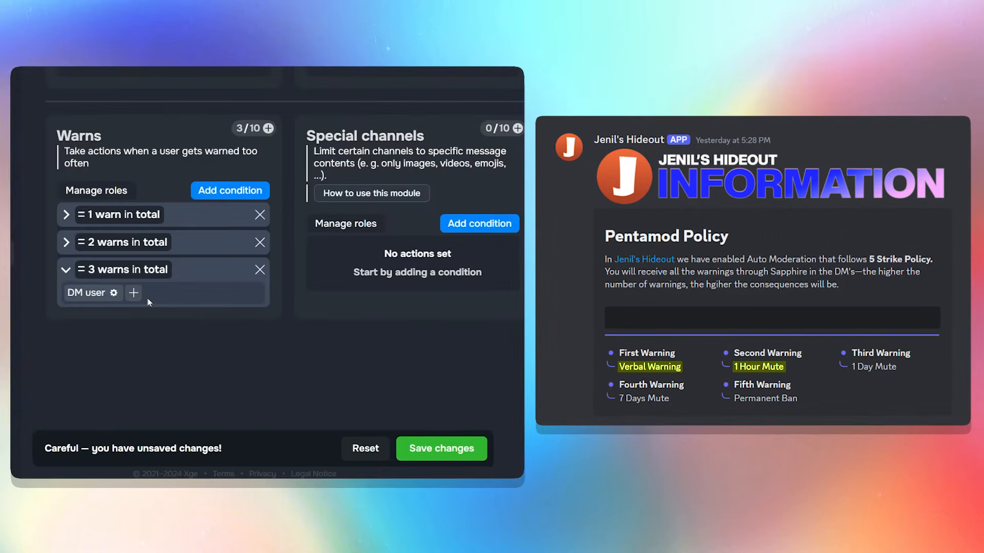
Add an Open moderation cases action to the 3-warn condition with Mute enabled for 1day
left_click(134, 293)
left_click(126, 369)
left_click(115, 233)
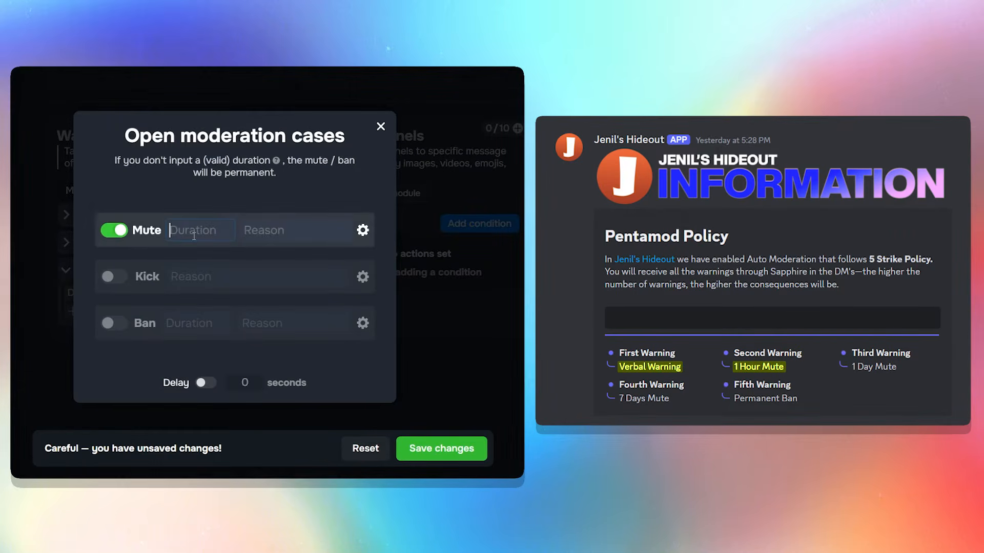
left_click(194, 230)
type("1day")
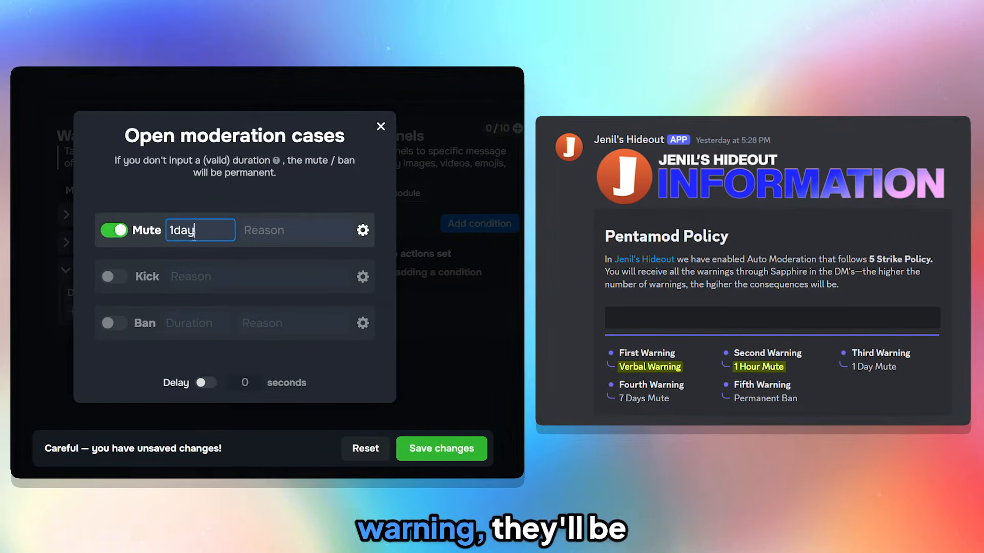
left_click(403, 328)
Turn off the mutedone message in the mute settings of the 3-warn condition's moderation case
left_click(244, 294)
left_click(364, 233)
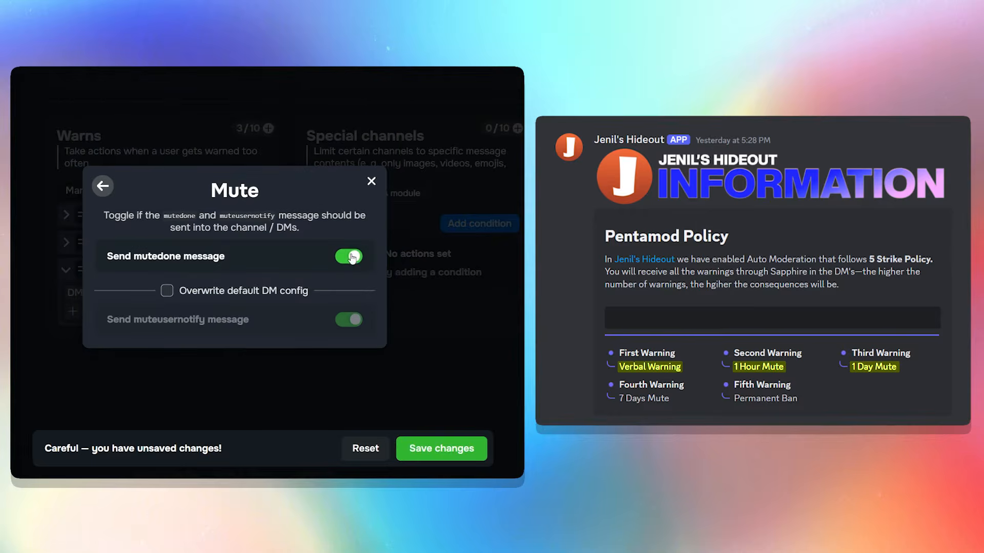
left_click(350, 259)
left_click(405, 287)
Add a fourth Warns condition and set it to 4 warns in total
left_click(216, 192)
left_click(93, 297)
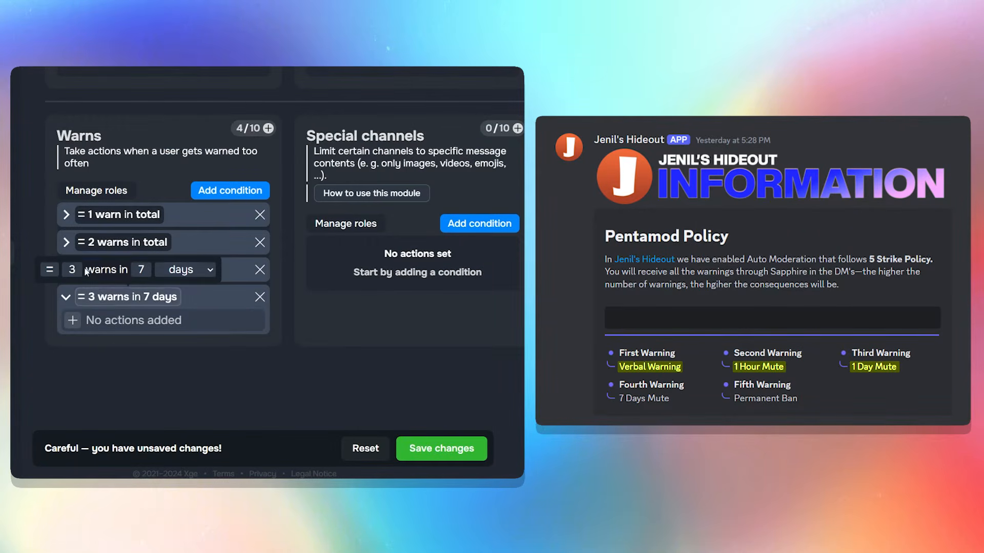
left_click(182, 360)
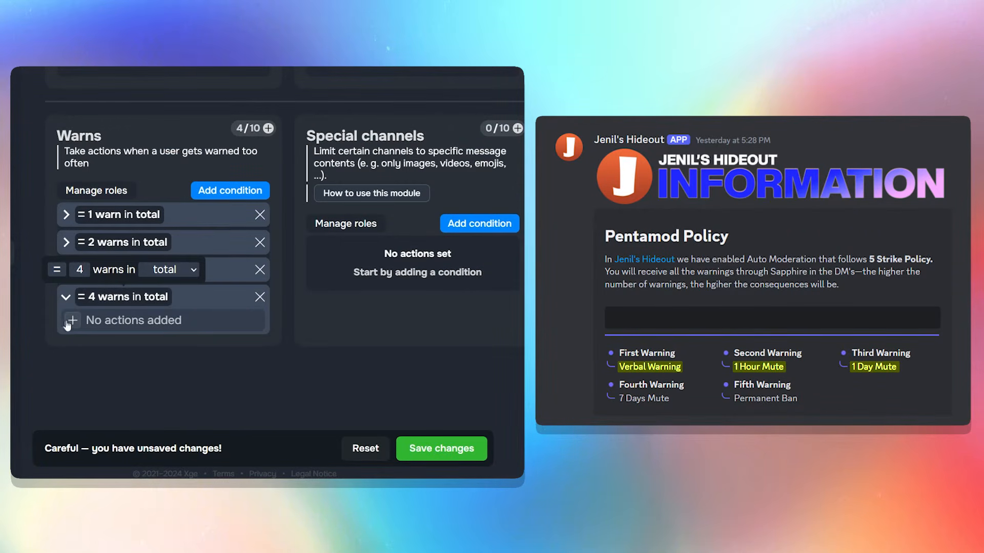
Give the 4-warn condition a DM user action that sends the 5th warn message template
left_click(73, 321)
left_click(45, 405)
left_click(241, 280)
left_click(259, 309)
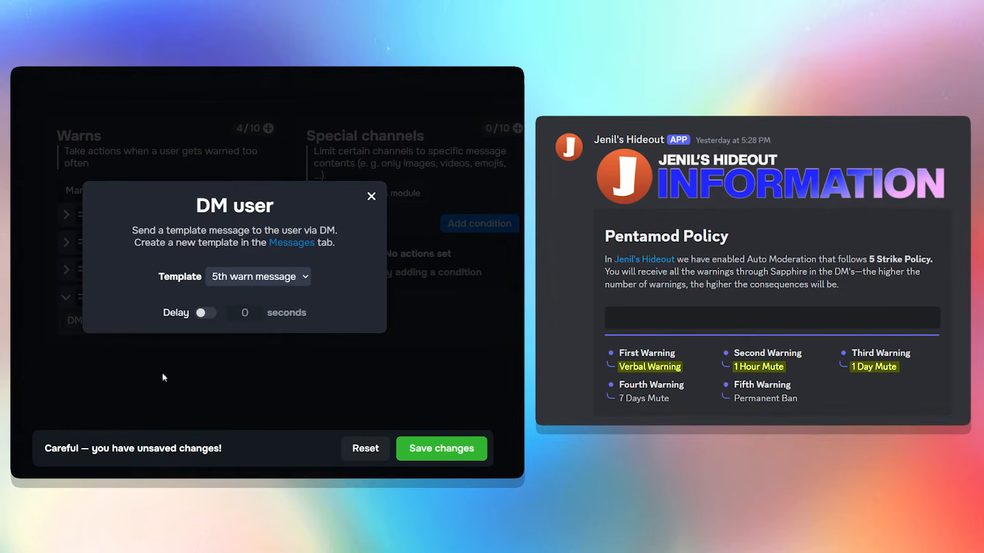
left_click(162, 372)
Add an Open moderation cases action to the 4-warn condition with a 7days mute and the mutedone message turned off
left_click(133, 320)
scroll(124, 388, "down", 1)
left_click(124, 380)
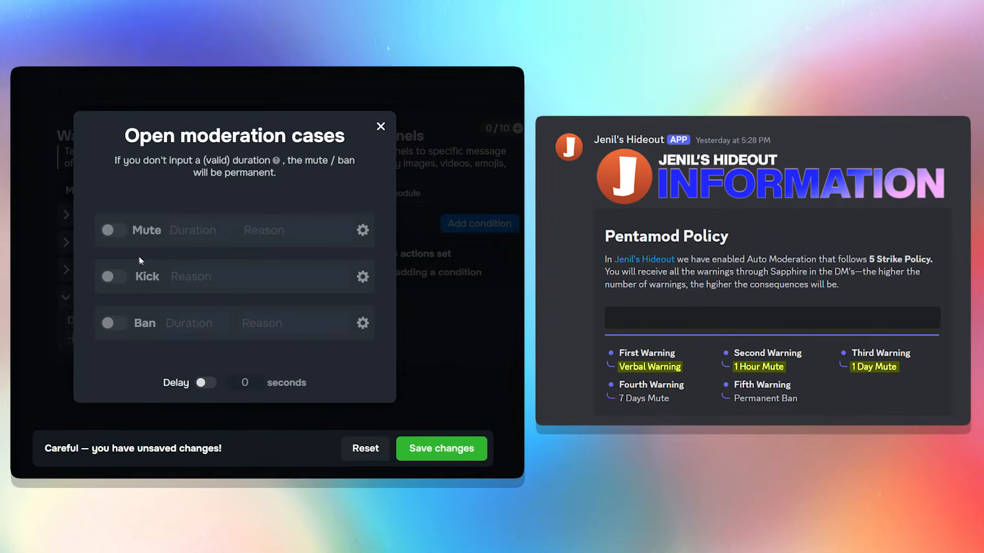
left_click(115, 231)
left_click(192, 231)
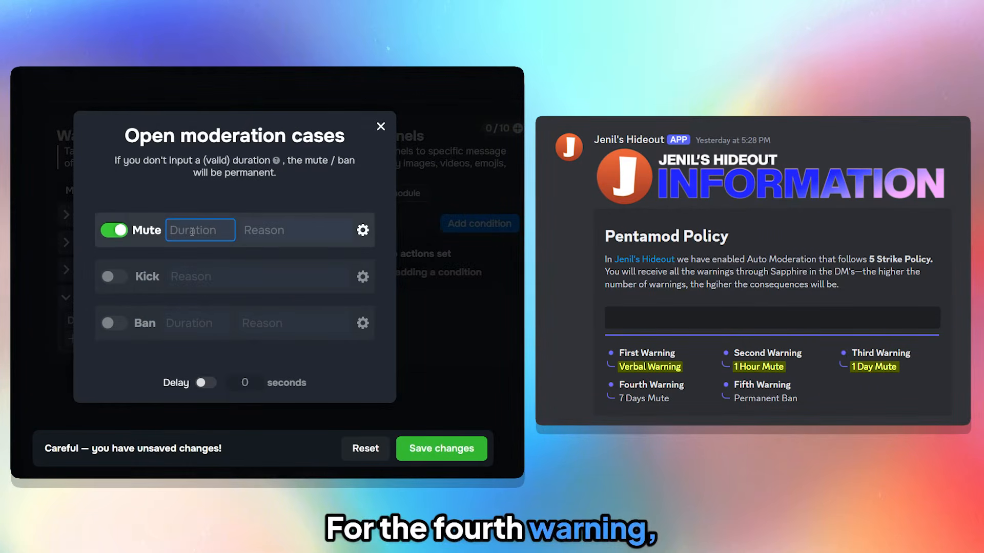
type("7days")
left_click(363, 230)
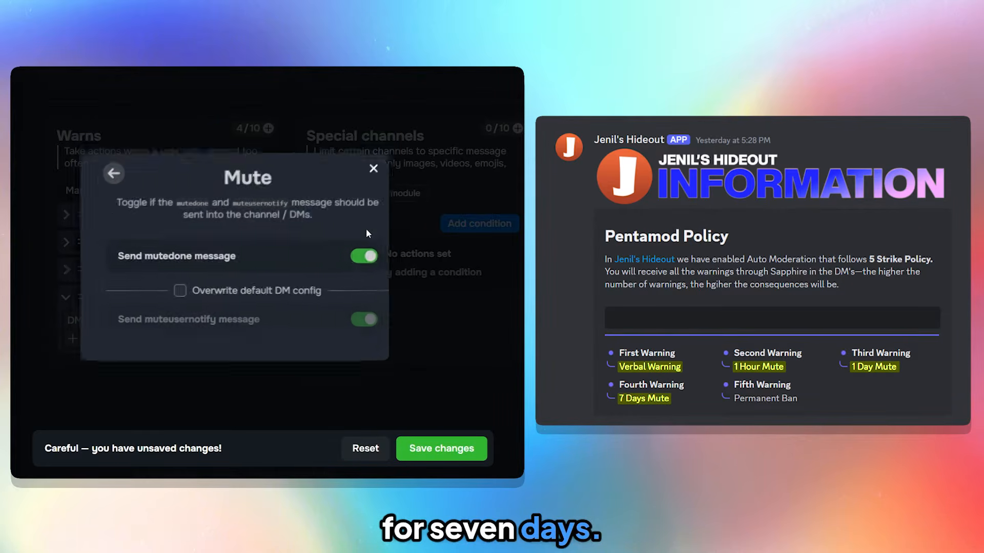
left_click(352, 256)
left_click(403, 365)
Add a fifth Warns condition and set it to 5 warns in total
left_click(230, 191)
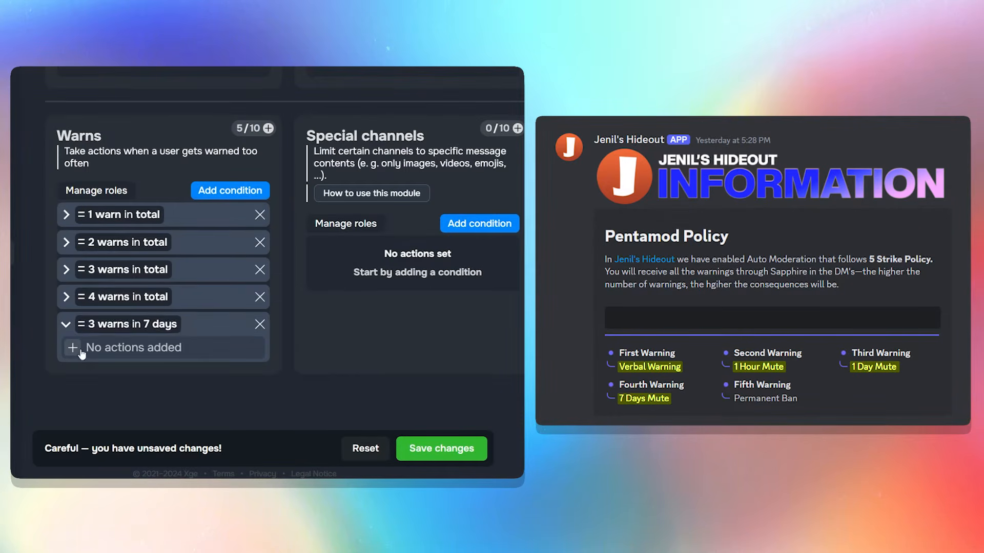
left_click(94, 320)
left_click(178, 301)
left_click(165, 382)
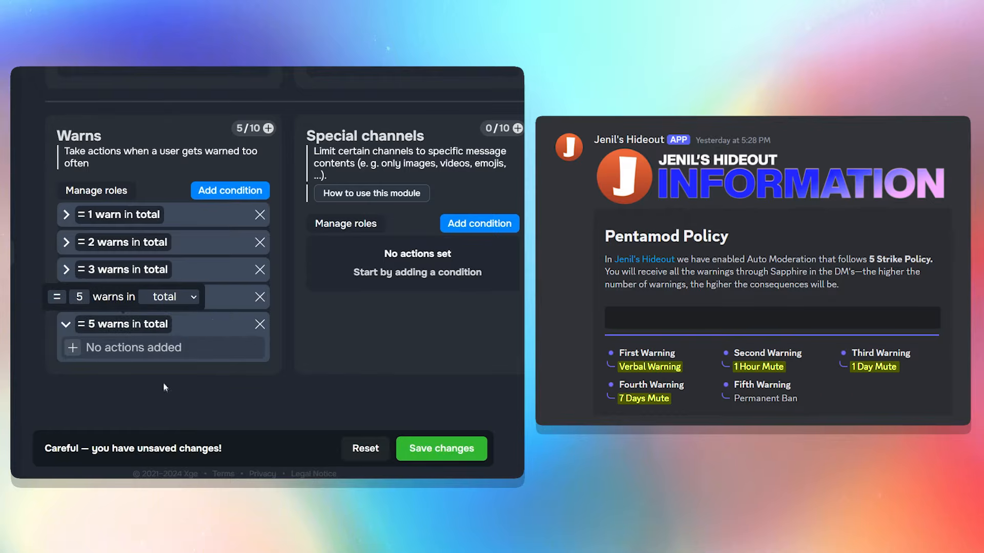
Give the 5-warn condition a DM user action that sends a saved warning message template
left_click(76, 348)
scroll(84, 354, "down", 1)
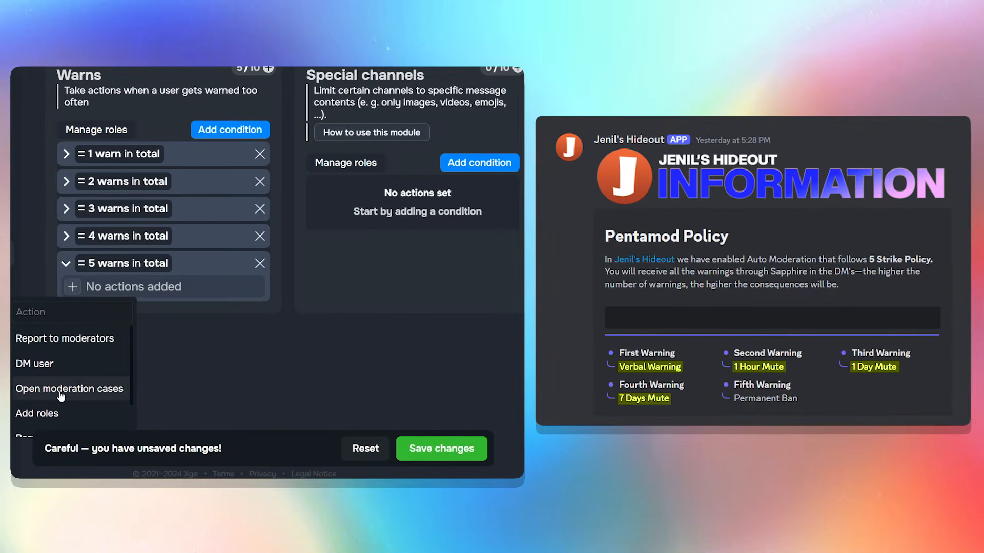
left_click(53, 365)
left_click(211, 277)
left_click(233, 308)
left_click(138, 293)
Add an Open moderation cases action with a permanent ban and its confirmation message turned off to the 5-warn condition, and save the changes
left_click(135, 287)
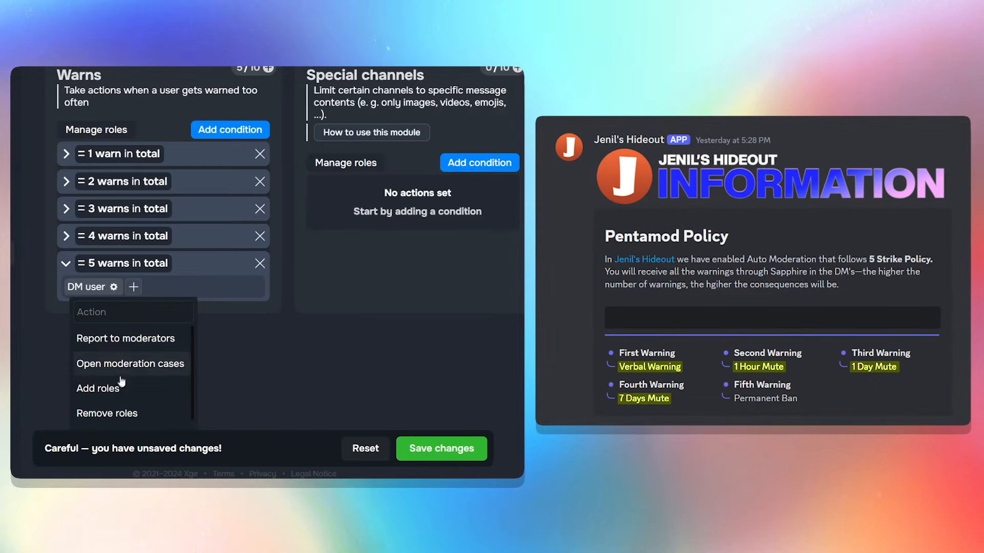
left_click(131, 361)
left_click(114, 324)
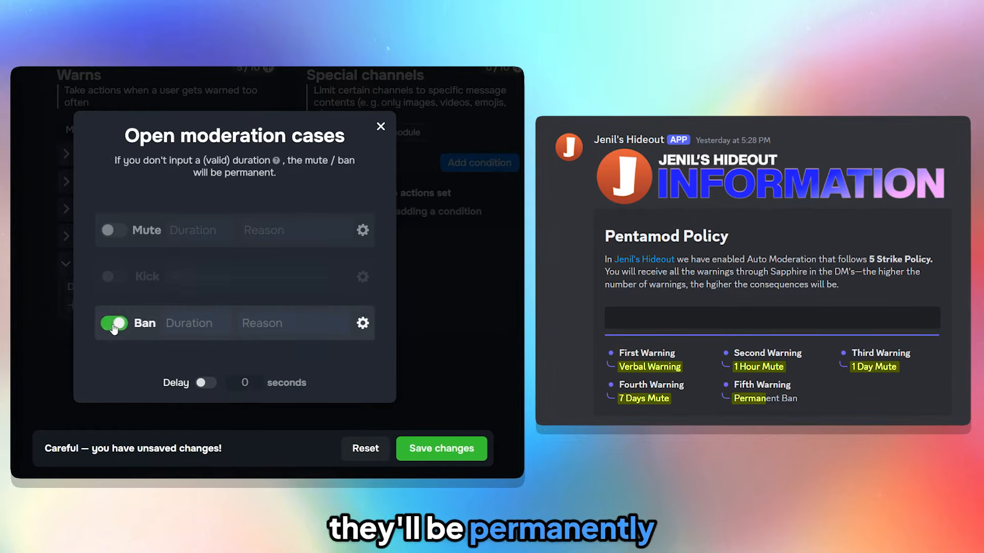
left_click(363, 323)
left_click(348, 258)
left_click(102, 186)
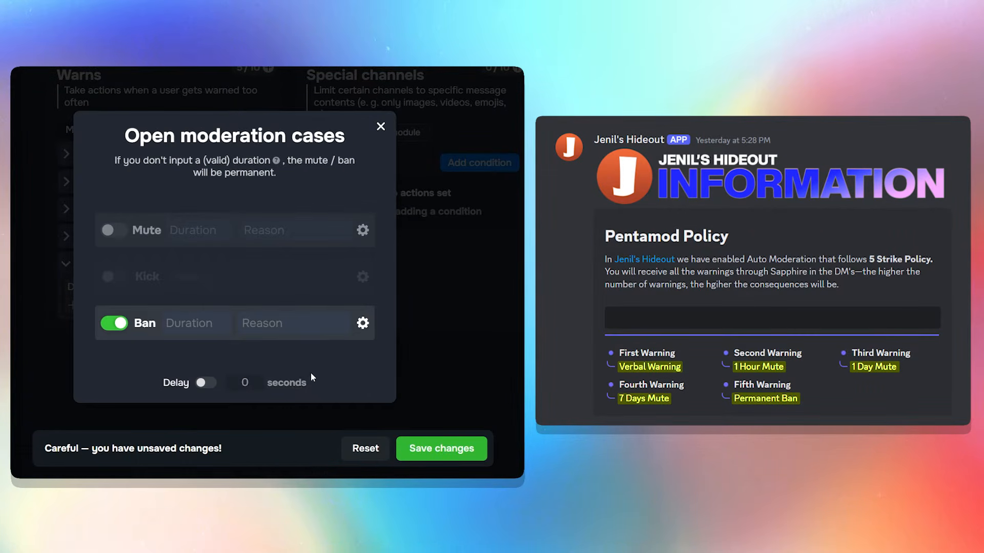
left_click(438, 450)
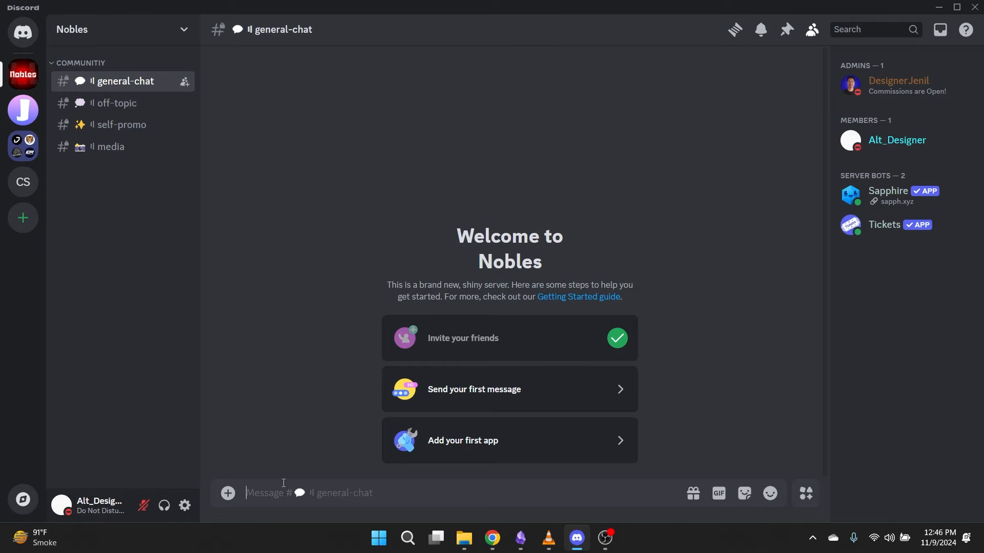
Switch to Discord, send "Hey", "I'm" and "New" as separate rapid messages in the Nobles general-chat, and open Sapphire's direct messages
type("Hey")
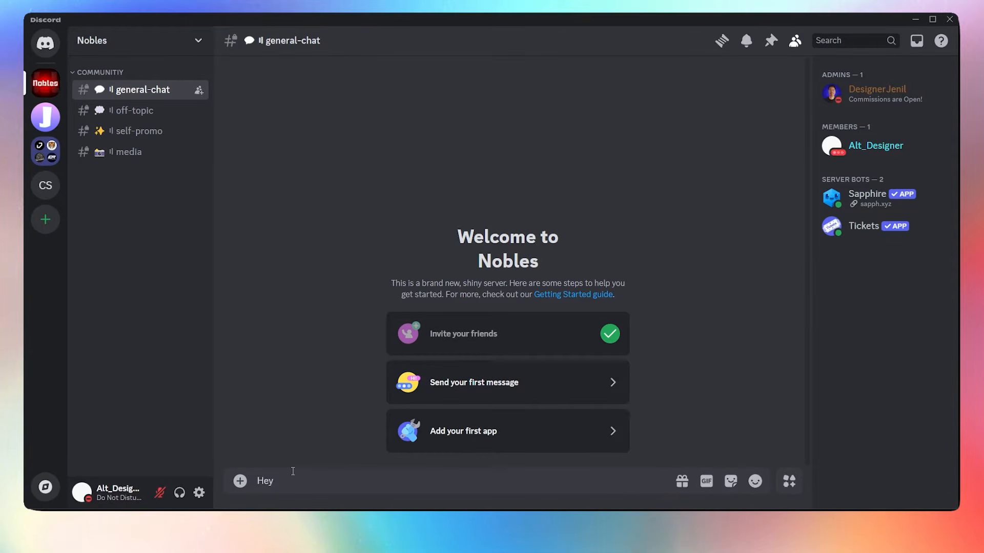
key("Return")
type("I'm")
key("Return")
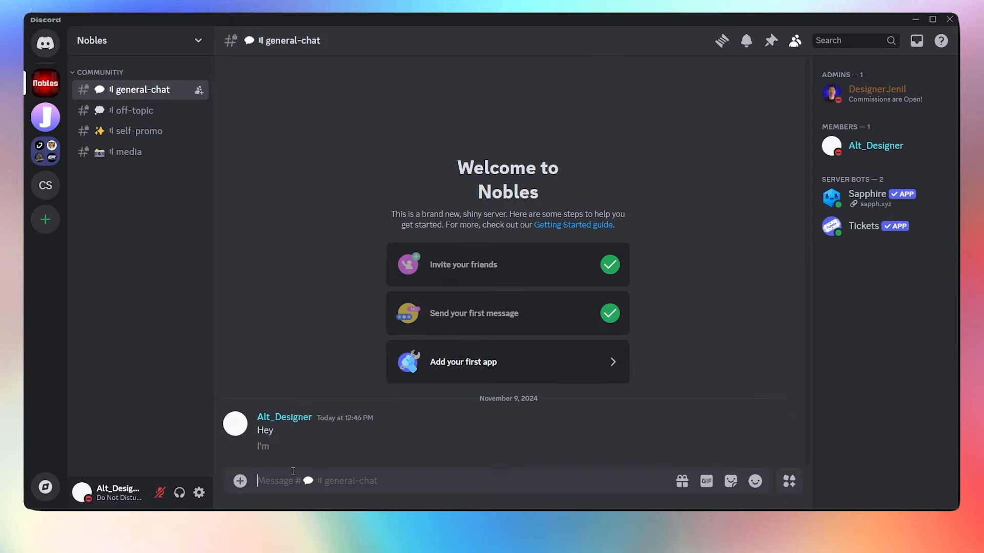
type("New")
key("Return")
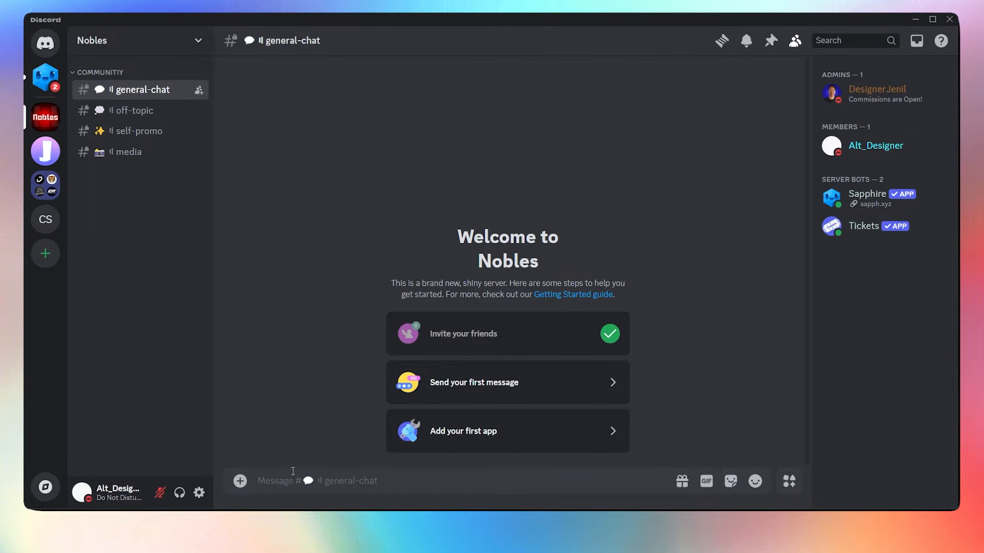
left_click(44, 77)
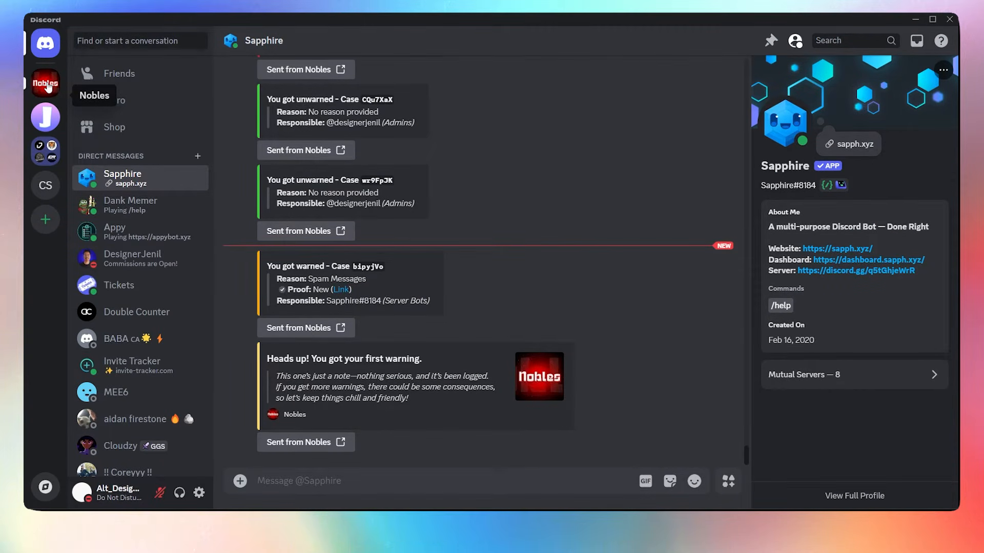
Return to the Nobles general-chat and send "I'm", "new" and "to" as separate messages in quick succession
left_click(47, 84)
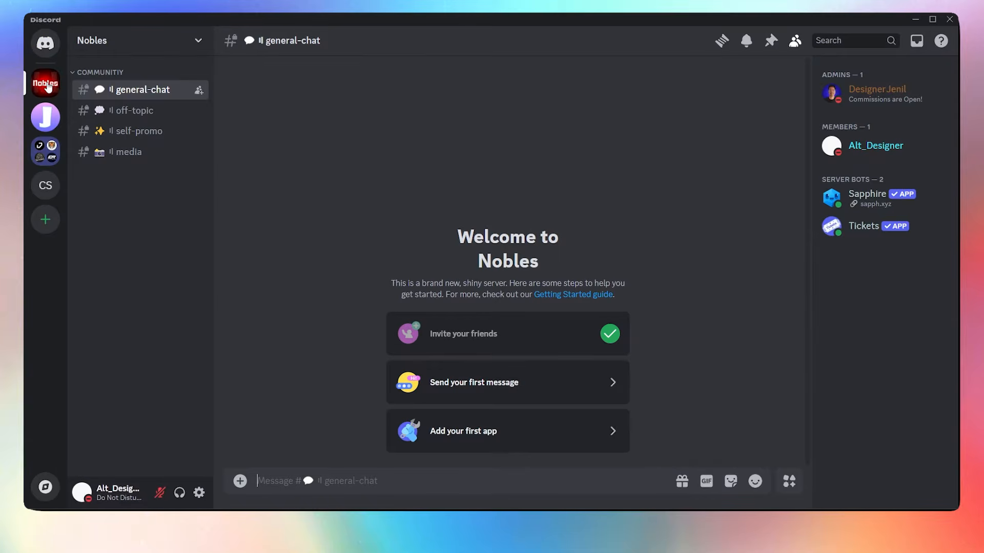
type("I'm")
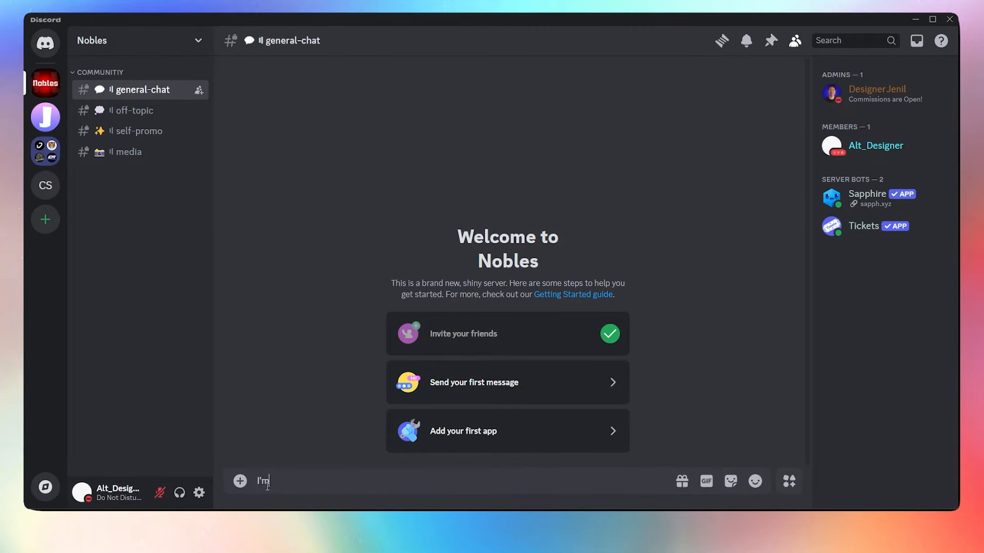
key("Return")
type("new")
key("Return")
type("to")
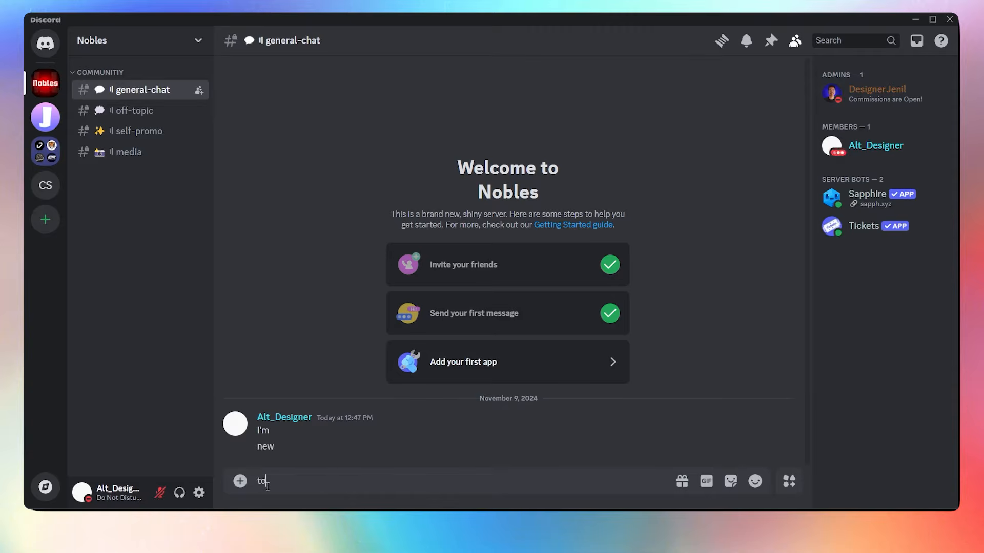
key("Return")
type("the")
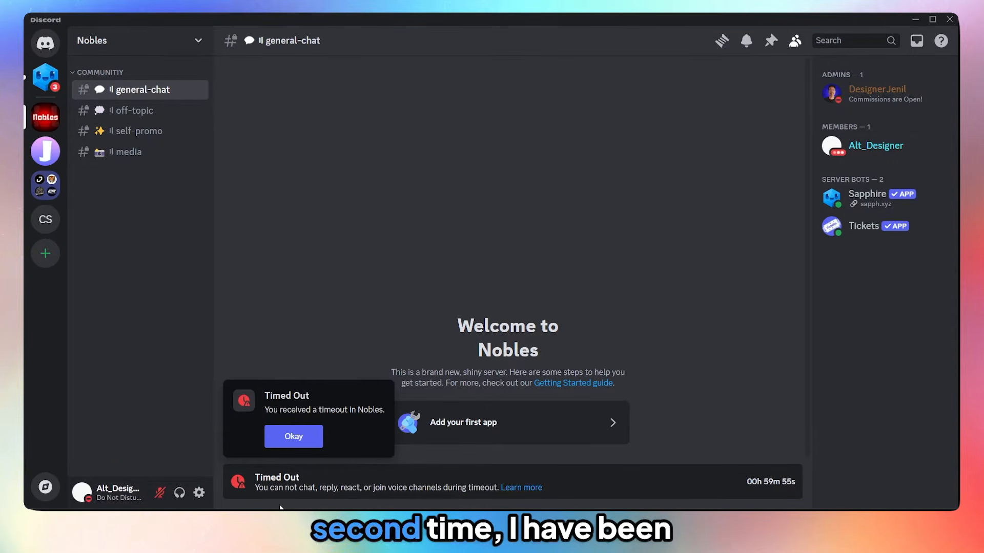
Dismiss the timeout notice and open Sapphire's direct messages to check the warning
left_click(283, 439)
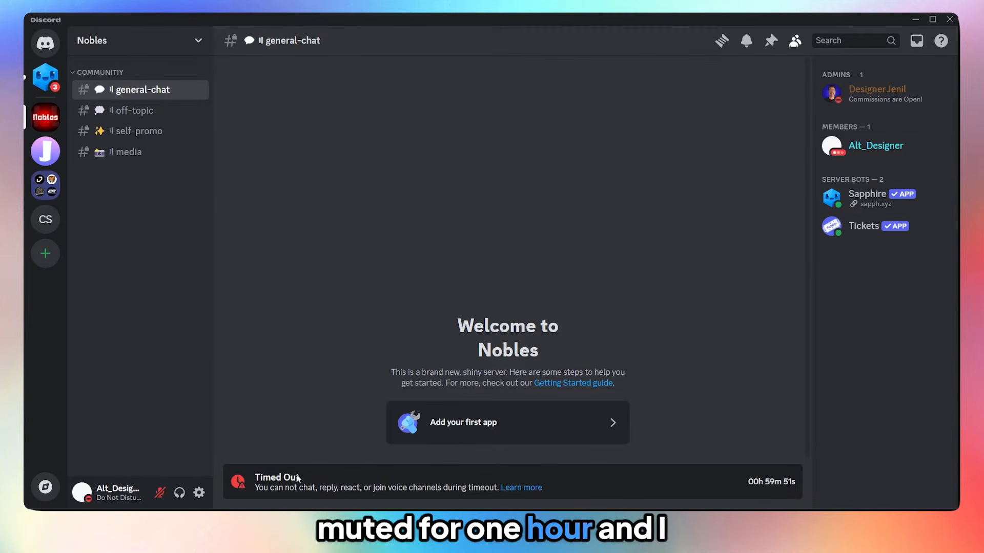
left_click(46, 90)
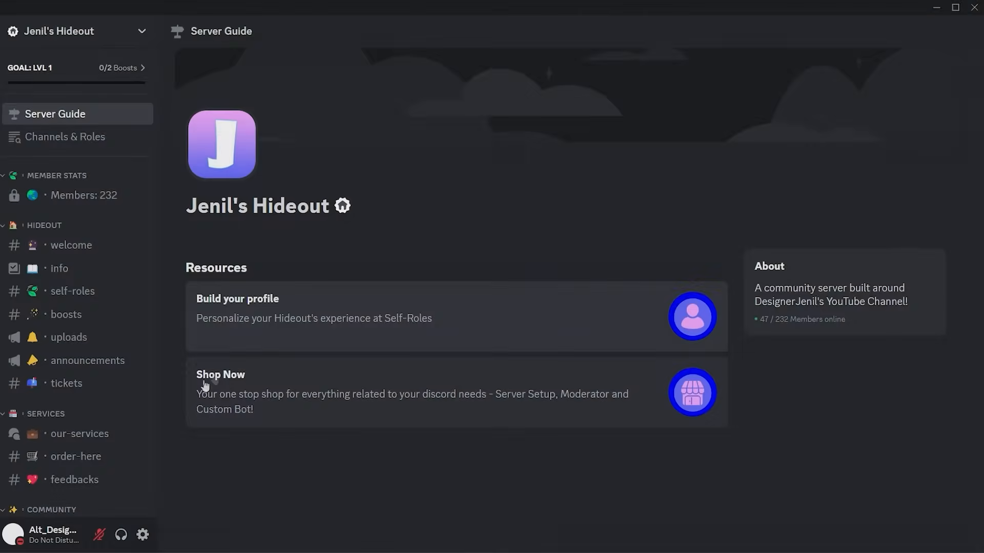
Read the Discord Server Setup post in the our-services channel of Jenil's Hideout and follow its inquire/order link
left_click(72, 437)
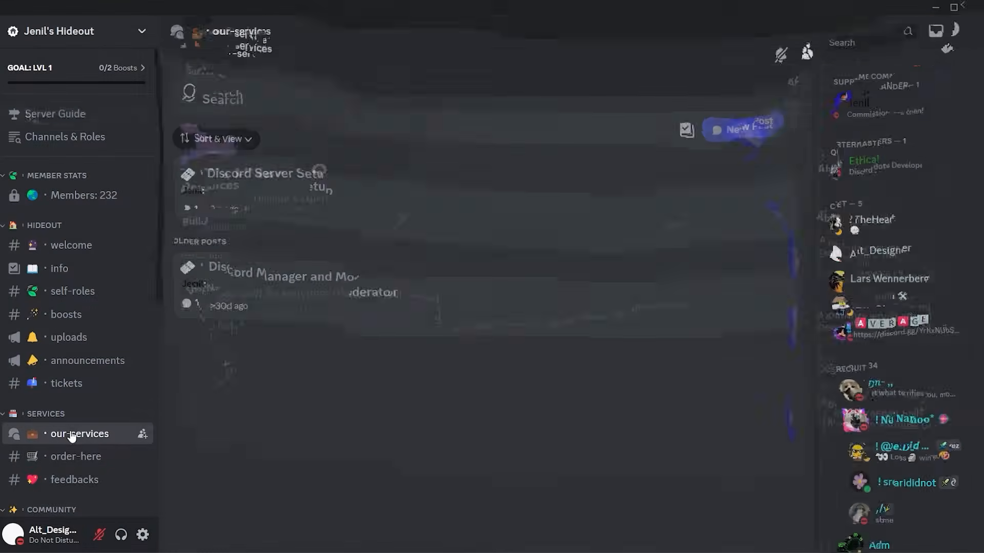
left_click(330, 205)
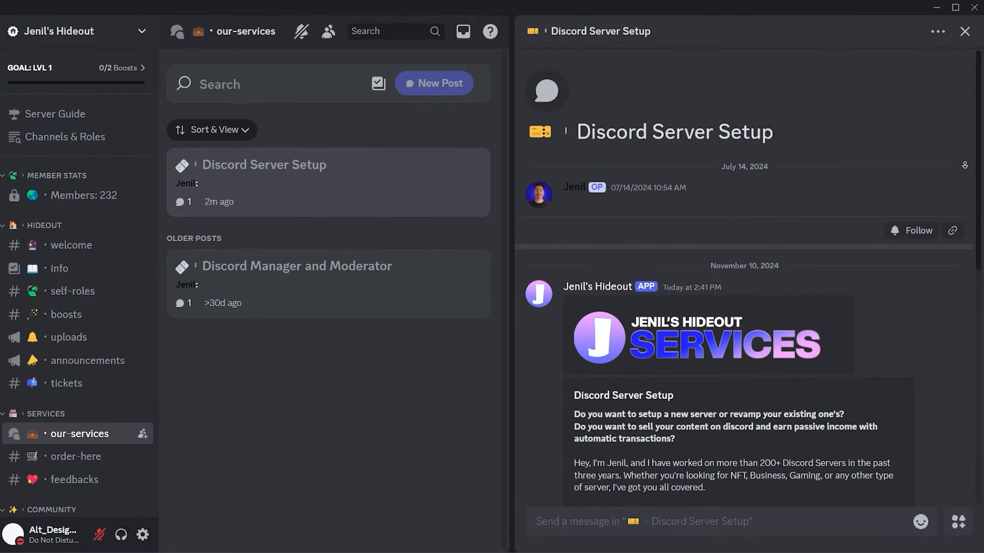
scroll(966, 154, "down", 2)
scroll(965, 184, "down", 8)
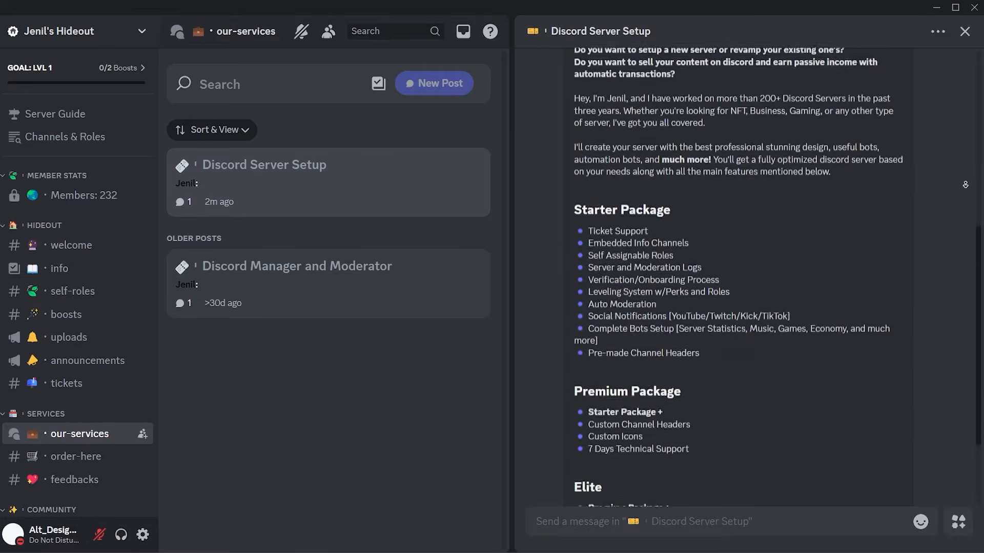
scroll(966, 185, "down", 1)
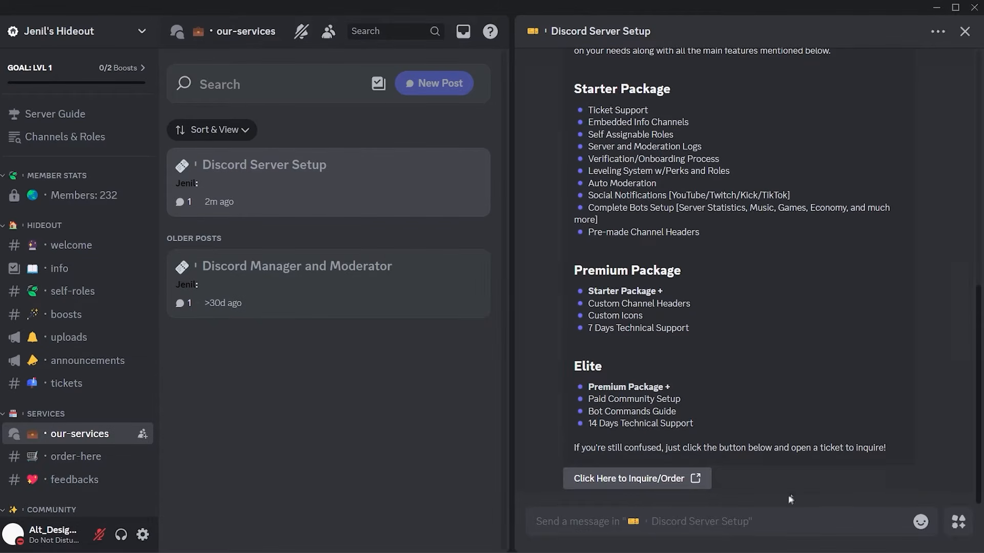
left_click(598, 479)
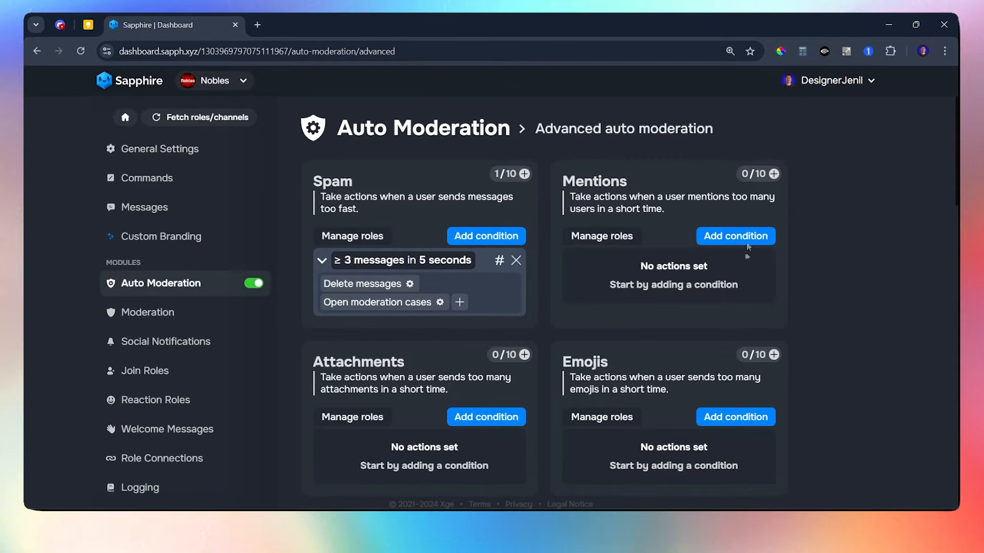
On Sapphire's advanced auto moderation page, add a Mentions condition of at least 3 mentions in 5 seconds with a Delete messages action
left_click(749, 237)
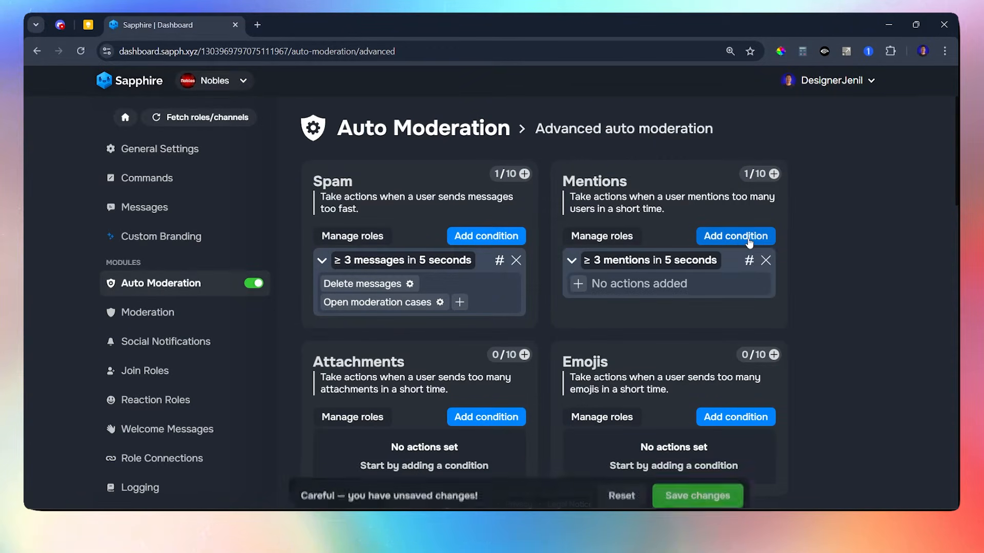
left_click(656, 260)
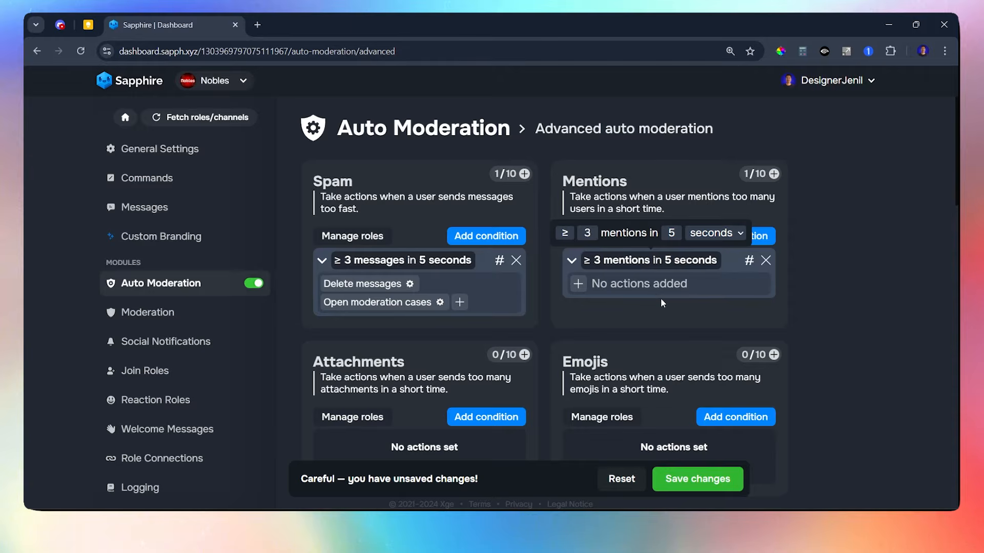
left_click(577, 284)
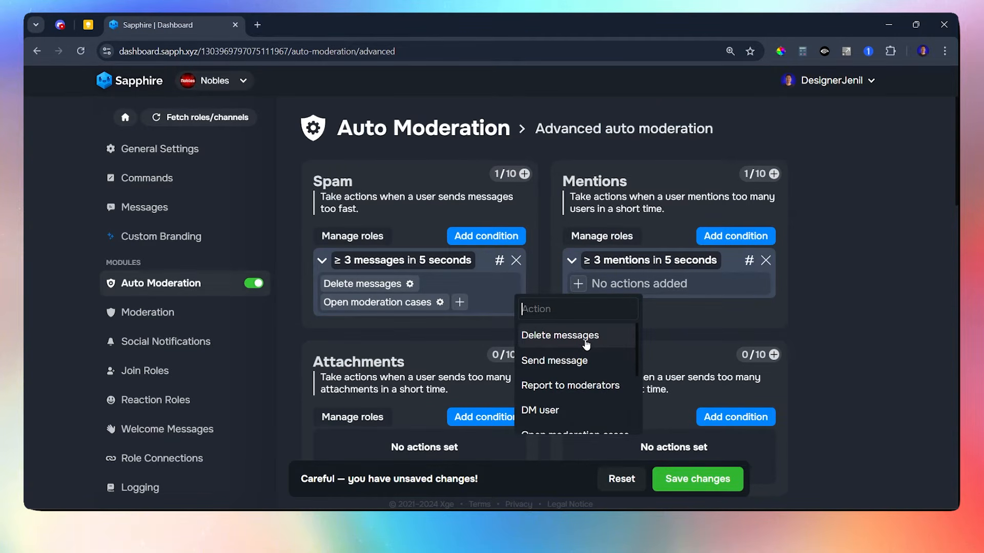
left_click(587, 344)
left_click(626, 225)
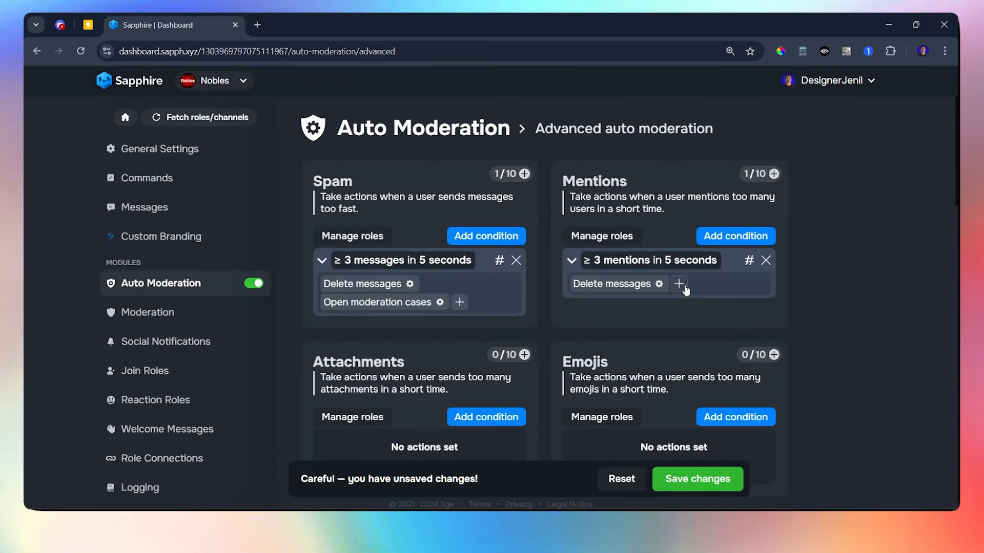
Add an Open moderation cases action to the Mentions condition with Warn enabled and the reason "Mention Spam"
left_click(679, 285)
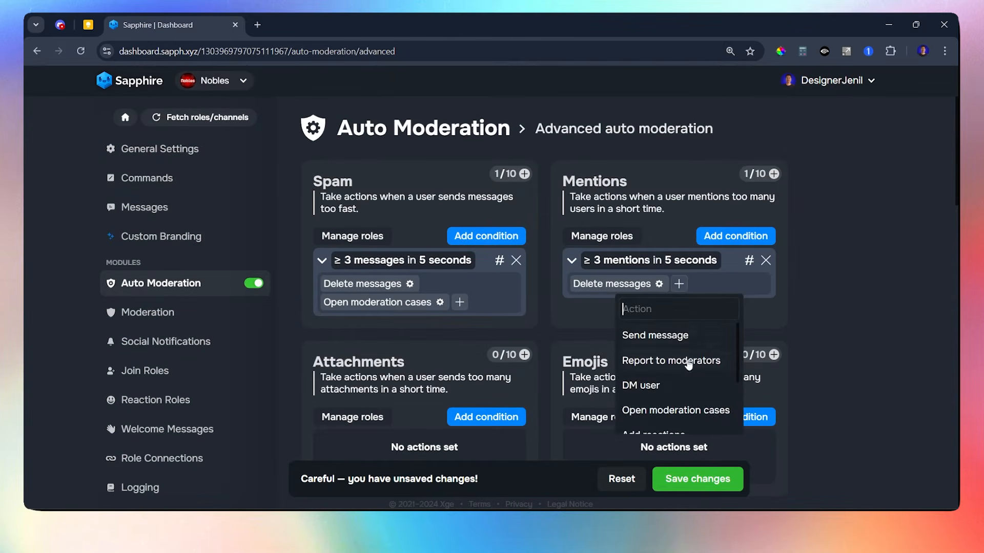
left_click(674, 410)
left_click(368, 241)
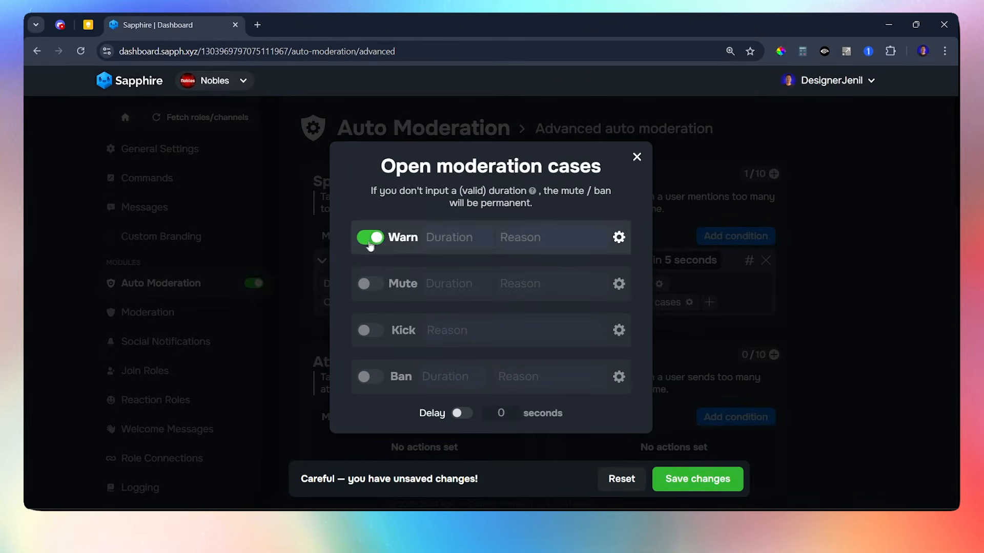
left_click(553, 237)
type("Mentio")
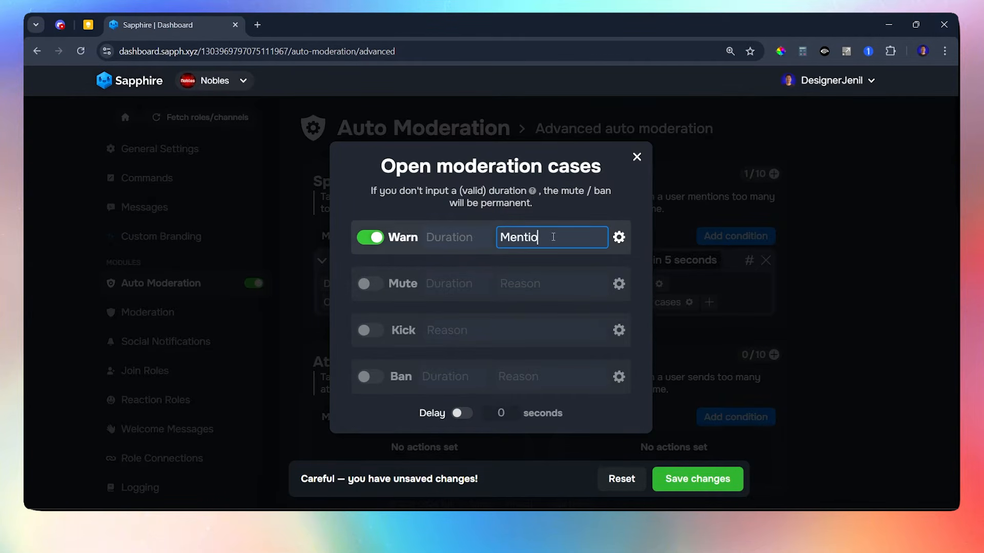
type("n Spam")
left_click(613, 216)
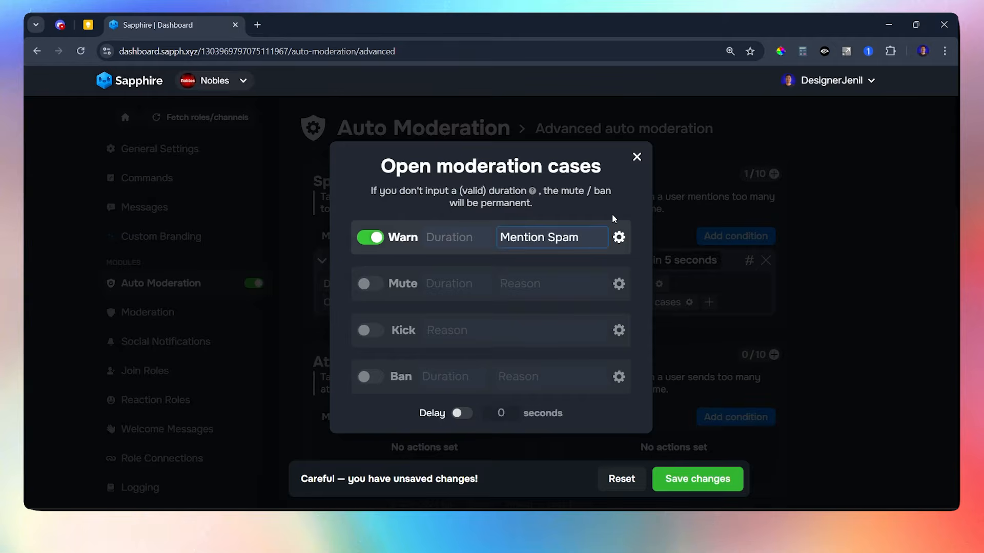
Turn off the warndone message for the mention spam warn and save the auto moderation changes
left_click(619, 238)
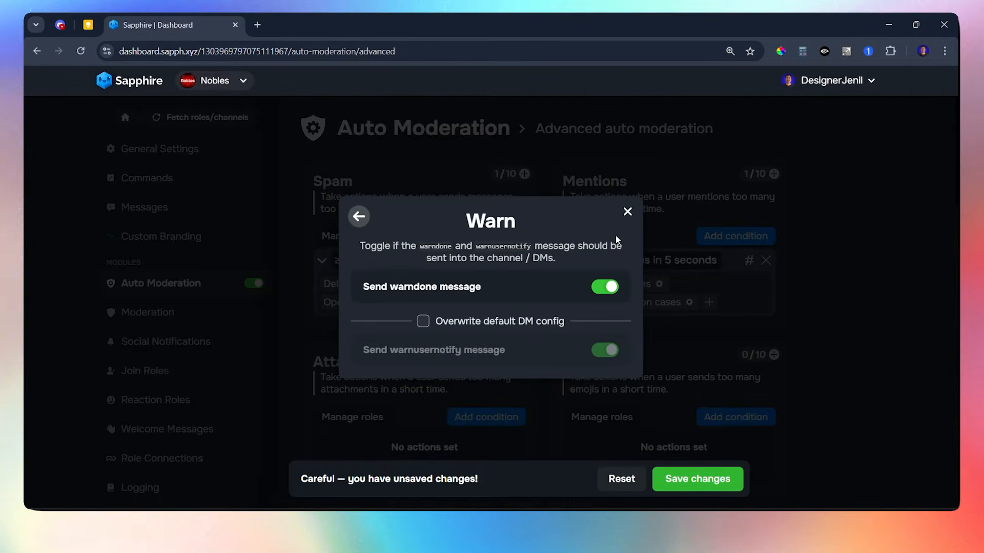
left_click(606, 287)
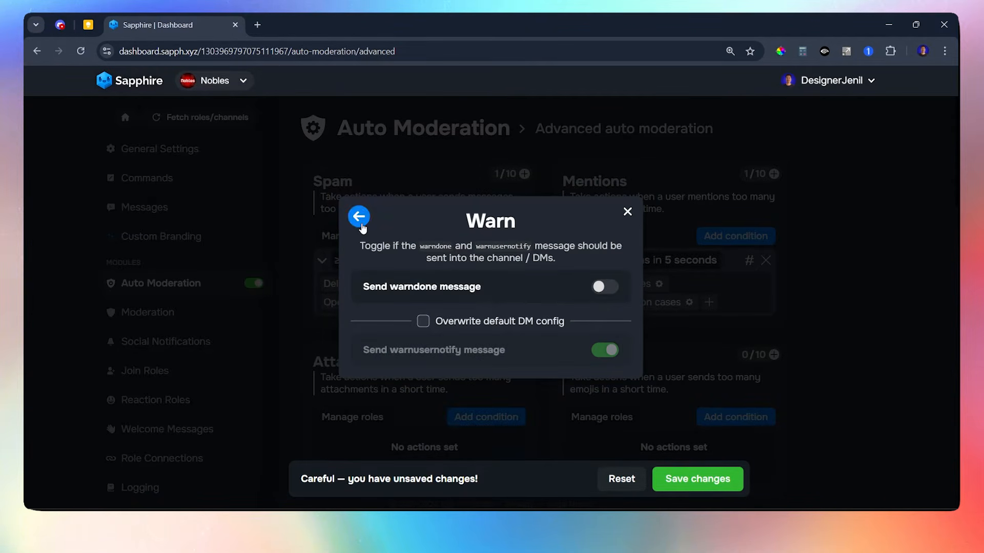
left_click(358, 217)
left_click(689, 201)
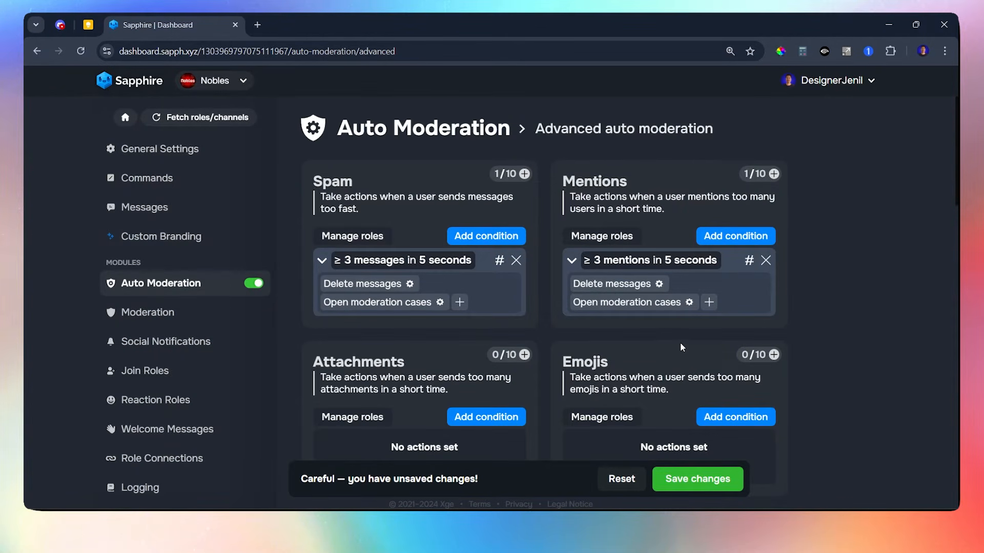
left_click(685, 477)
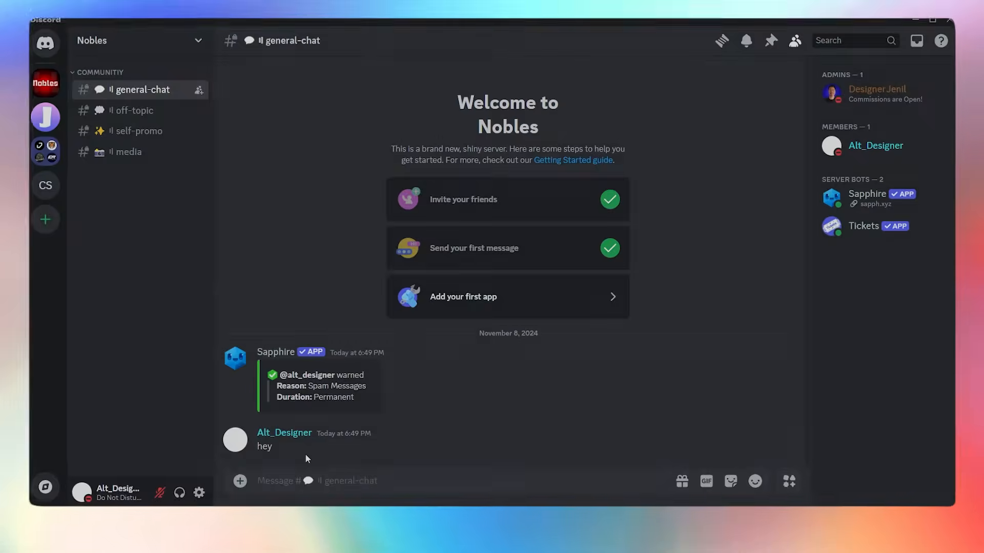
Send a test message in general-chat on the alt account that mentions the server admin three times
type("@desi")
left_click(284, 421)
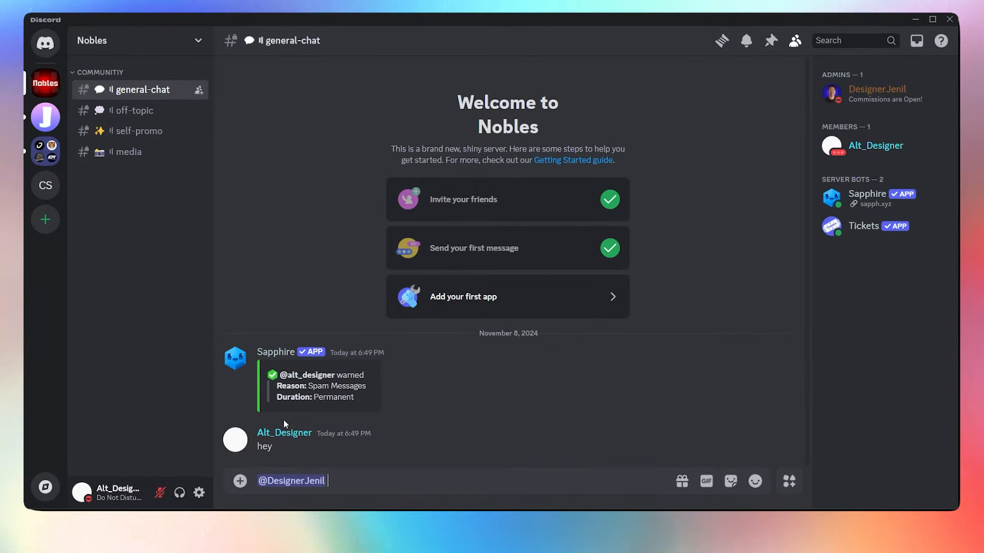
type("@desi")
left_click(284, 421)
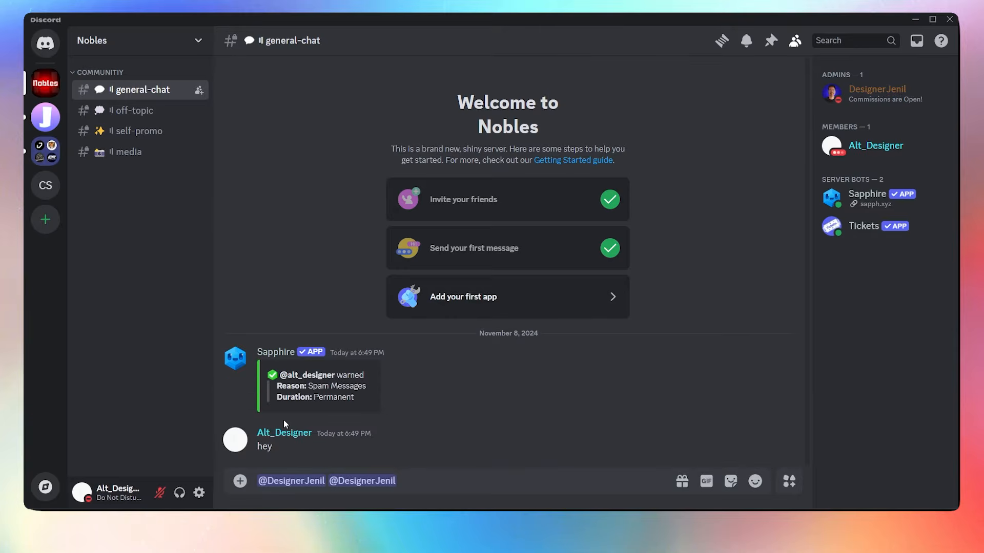
type("@design")
left_click(284, 426)
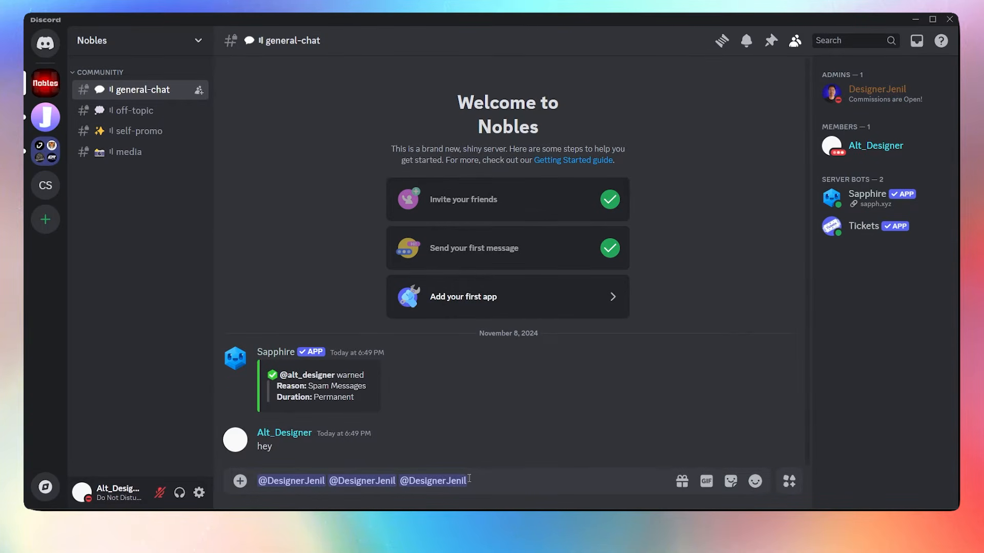
key("Return")
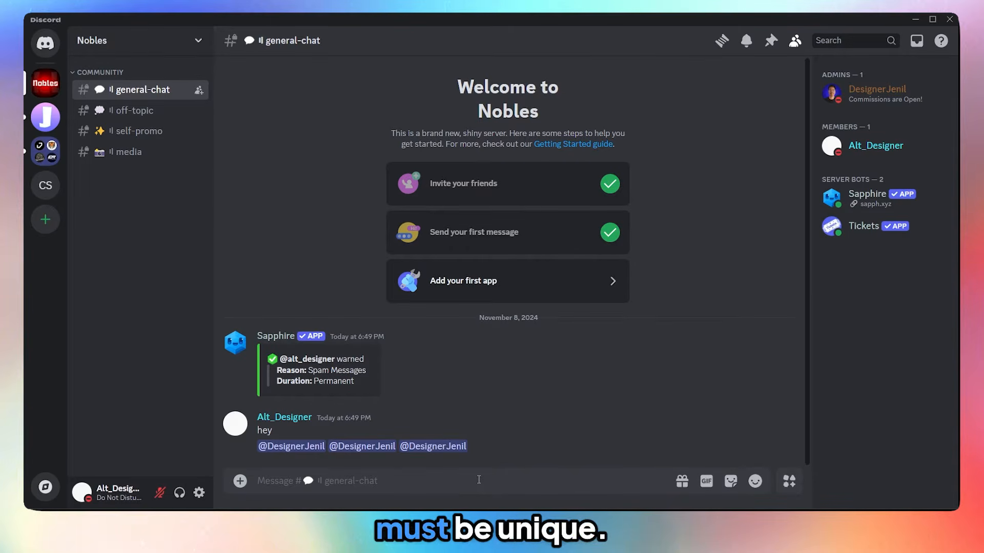
Send a test message in general-chat with three unique mentions: the server admin, Sapphire and Tickets
type("@")
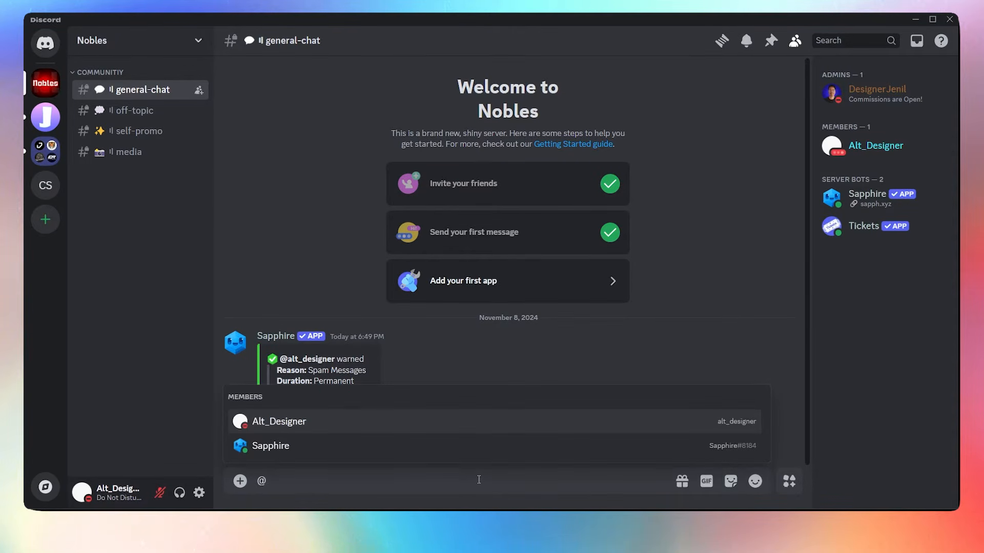
type("des")
left_click(333, 433)
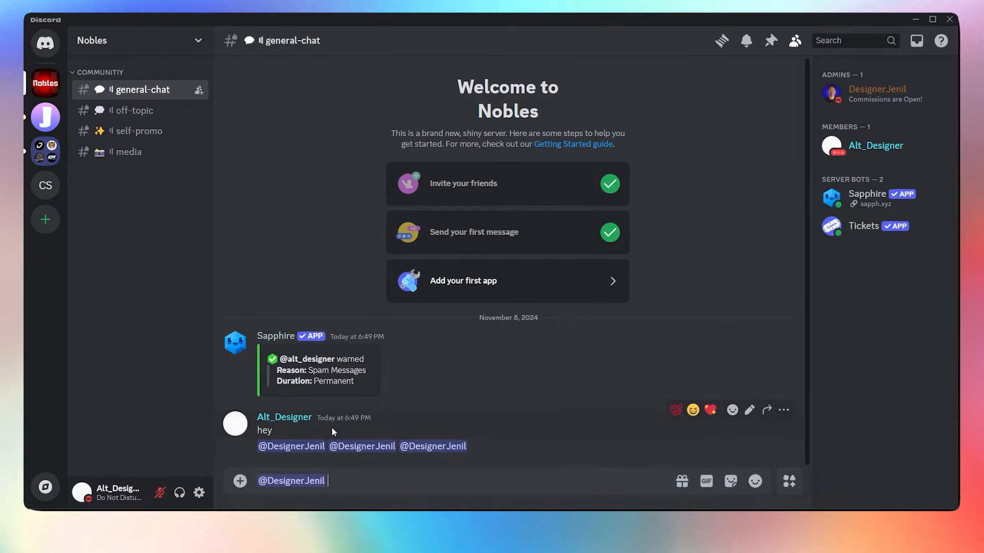
type("@sapp")
left_click(322, 456)
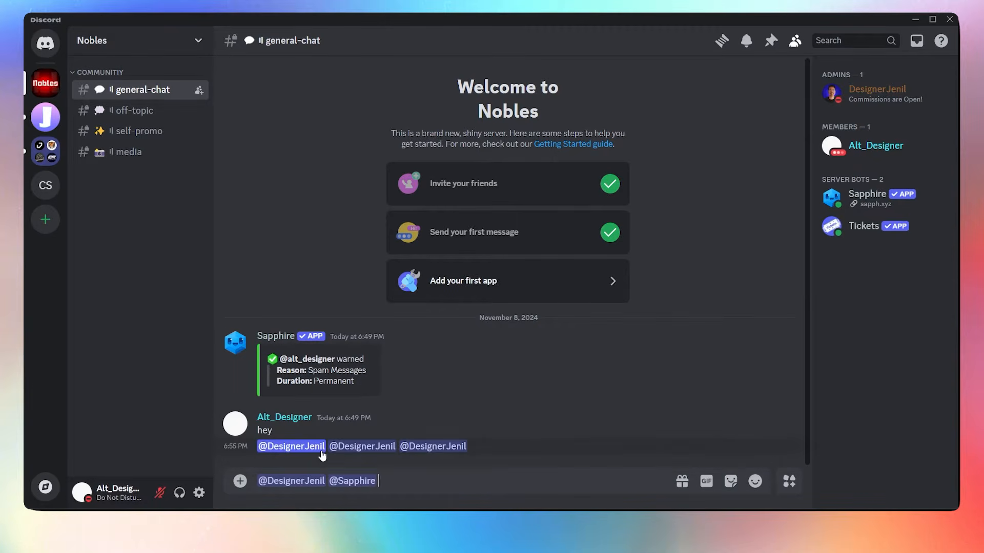
type("@")
type("ticket")
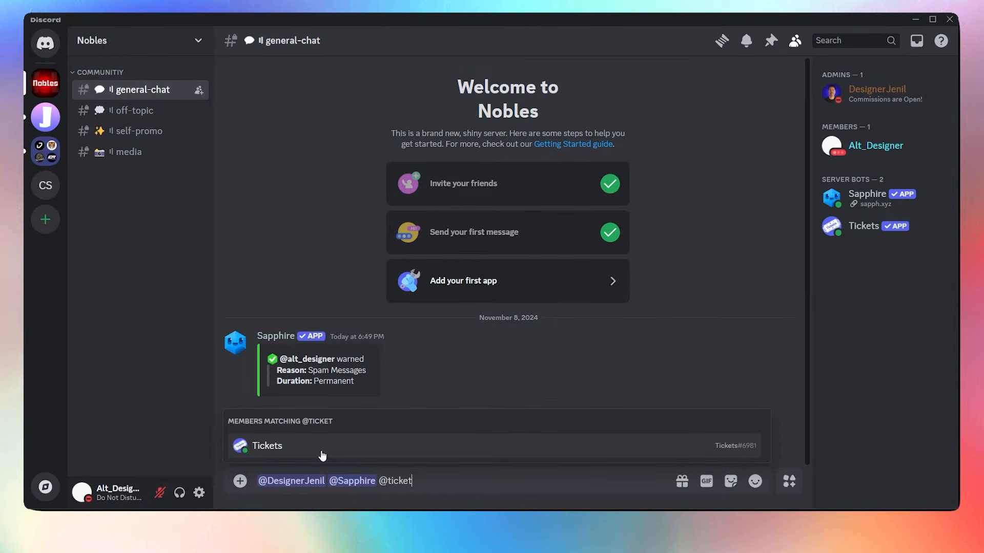
left_click(323, 456)
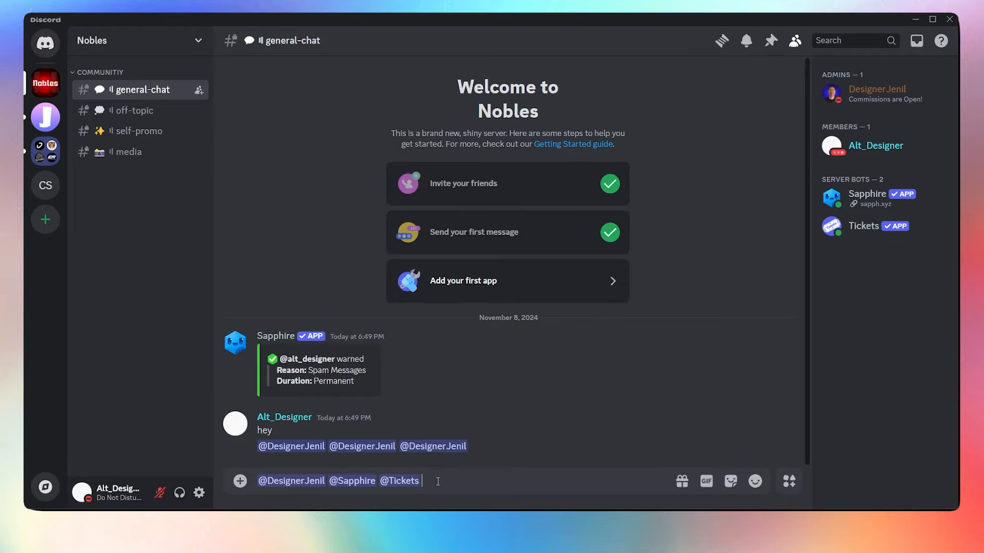
key("Return")
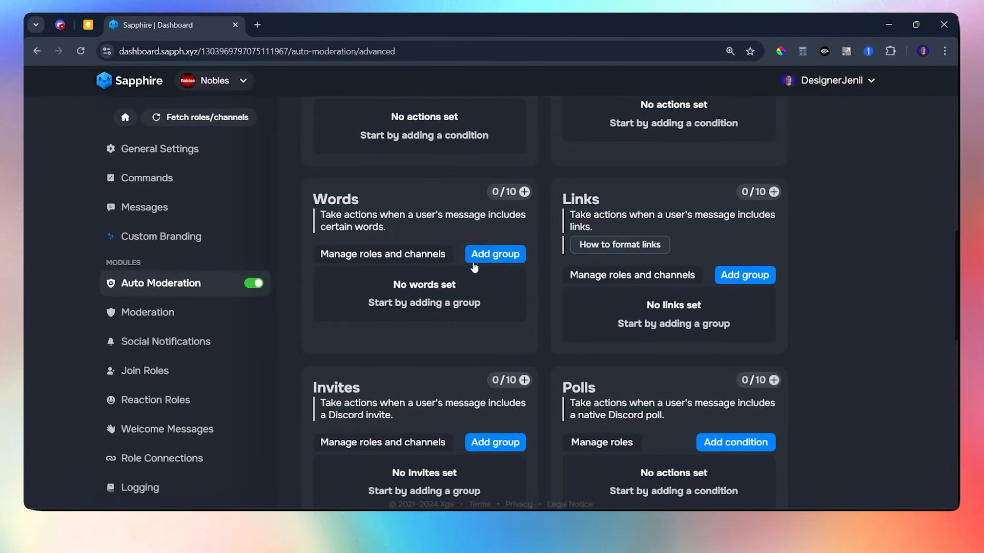
On Sapphire's advanced auto moderation page in the browser, add a Words group named "Mentions Spam"
left_click(491, 254)
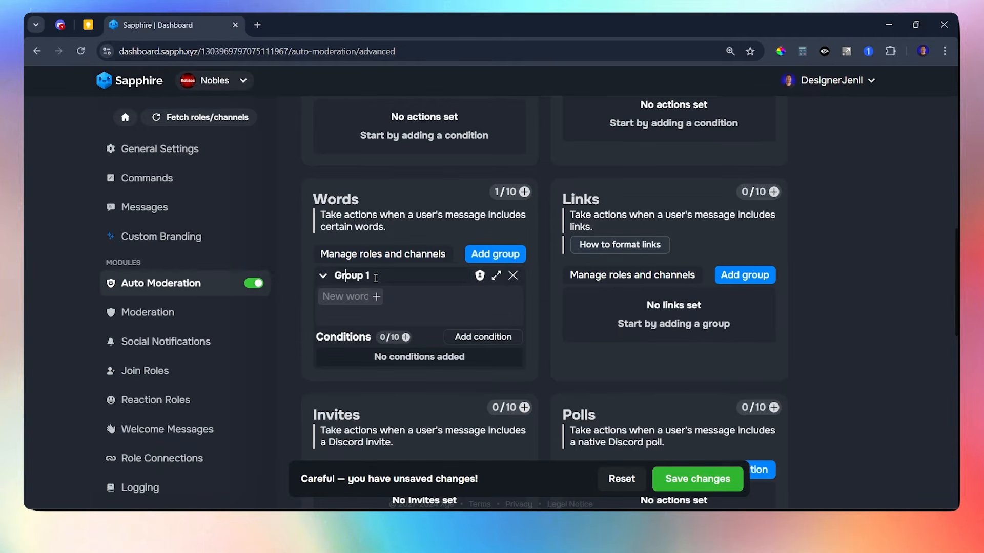
triple_click(368, 275)
type("Mentions Spam")
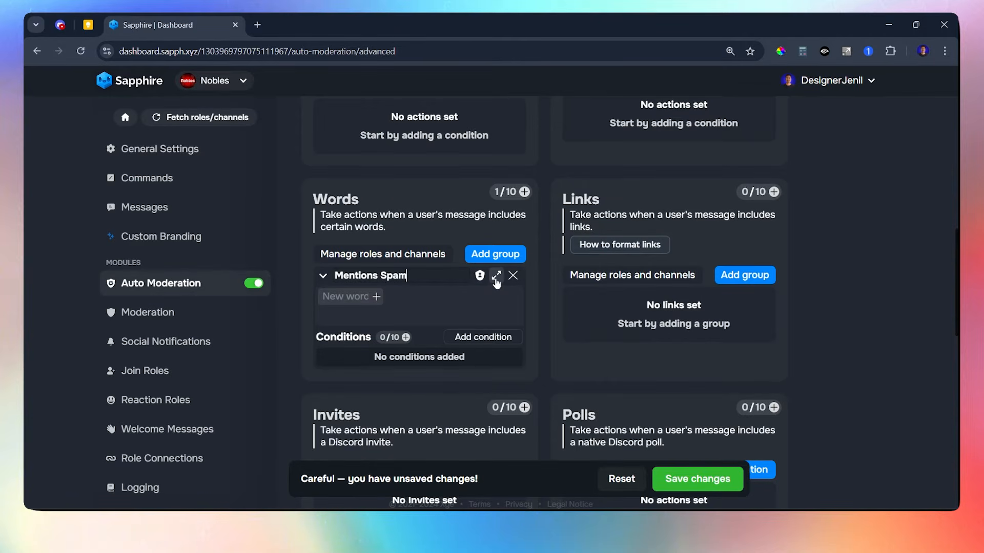
left_click(496, 277)
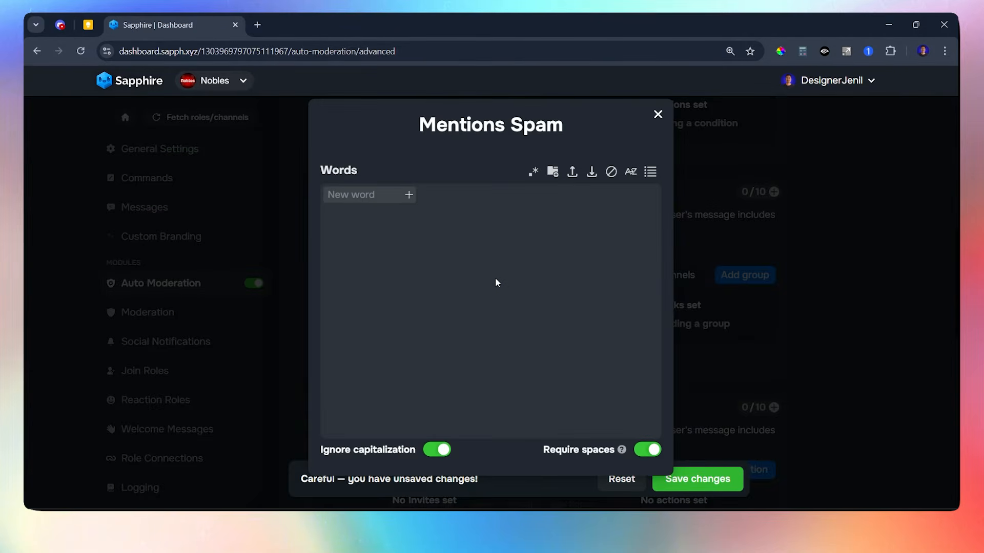
left_click(385, 196)
type("@here")
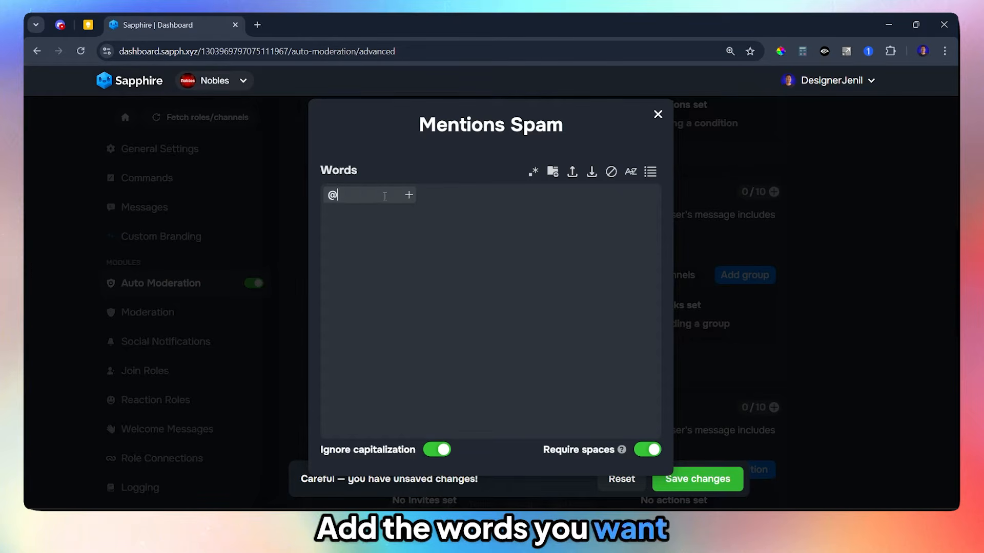
left_click(407, 197)
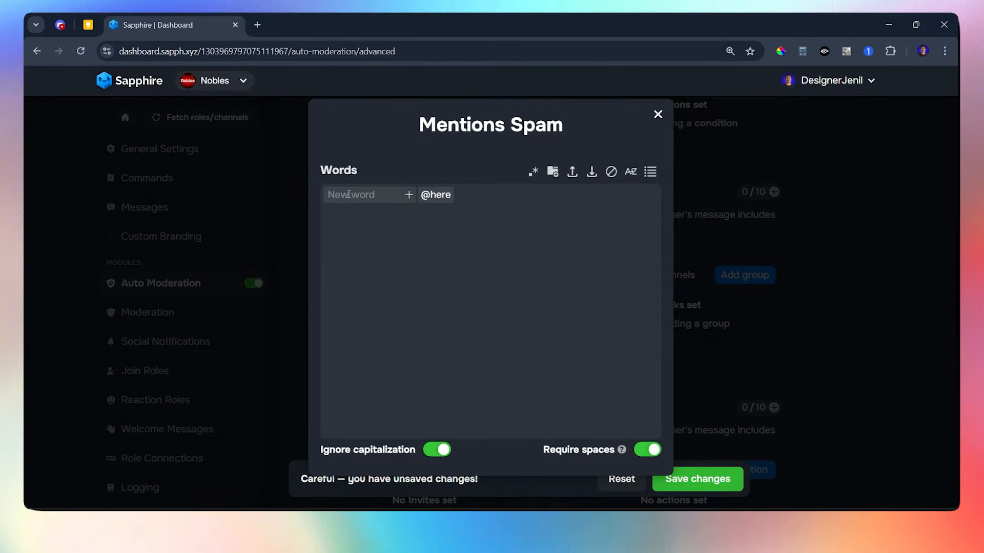
left_click(348, 194)
type("@everyone")
left_click(408, 197)
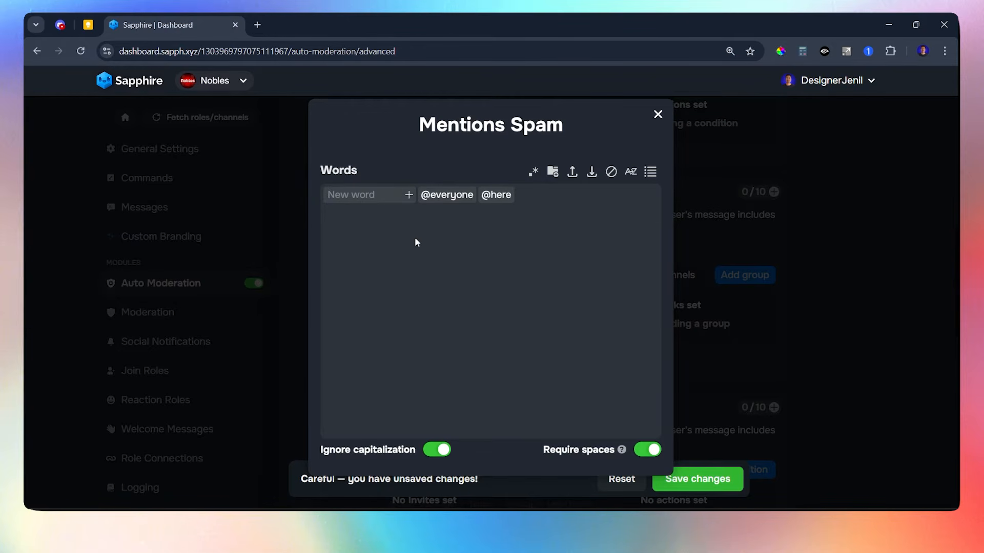
left_click(658, 114)
Add an every-message condition to the Mentions Spam group with a Block messages action and no note
left_click(512, 336)
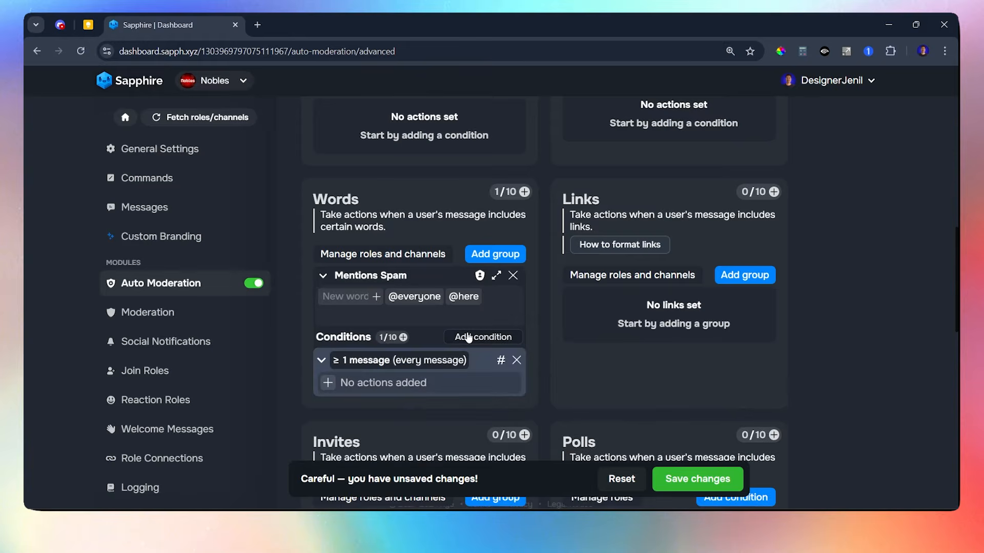
scroll(436, 338, "down", 1)
left_click(330, 364)
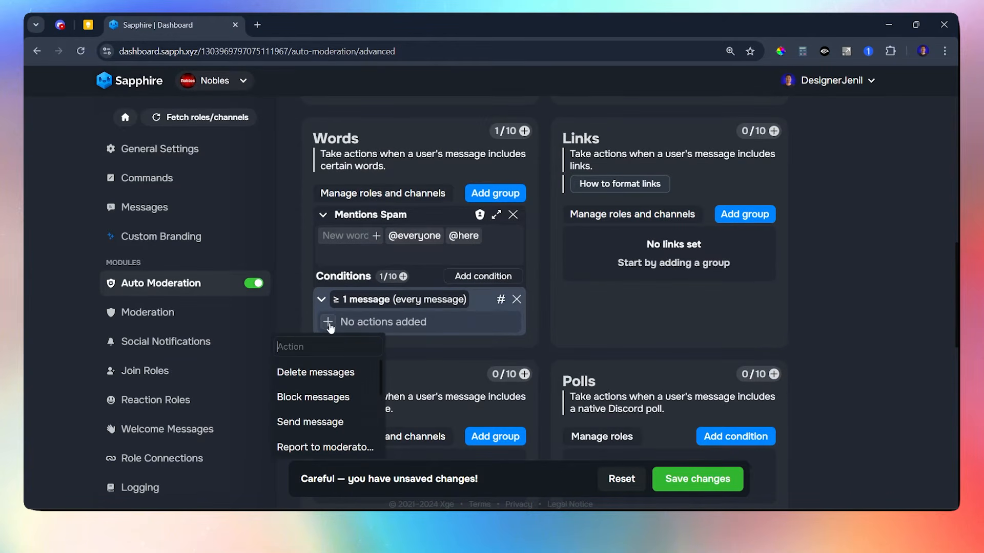
scroll(368, 296, "down", 2)
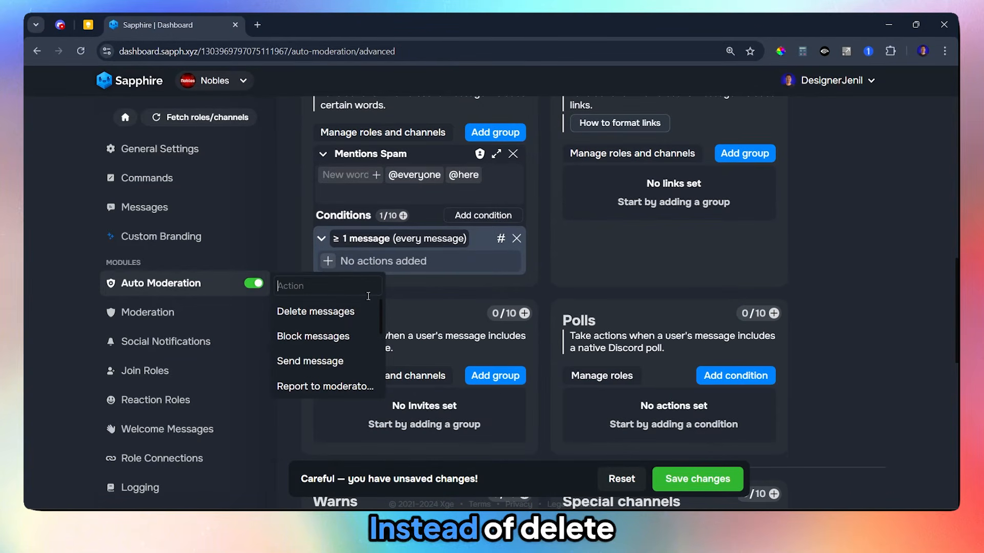
left_click(313, 336)
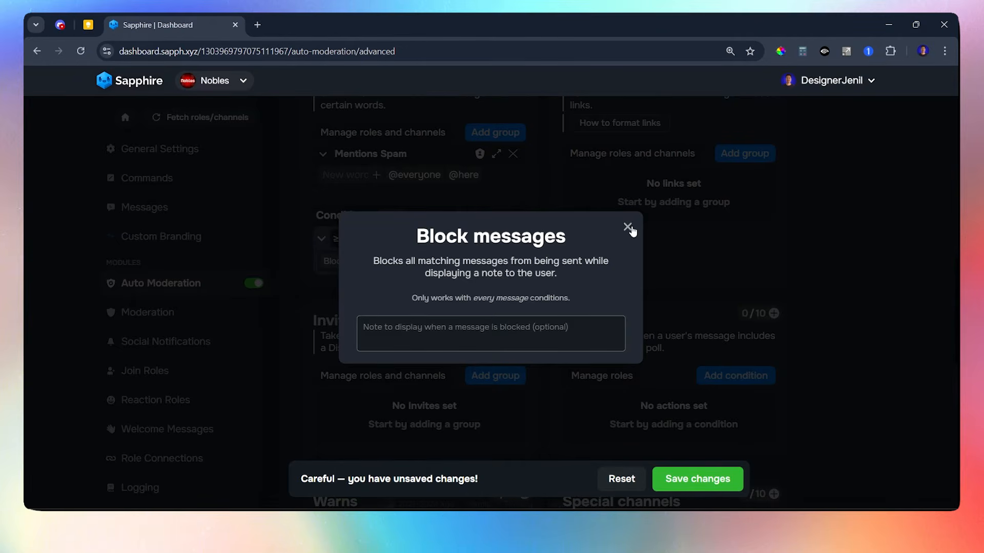
left_click(627, 226)
Add an Open moderation cases action to the Mentions Spam group's condition with Warn enabled and the reason "Mention Spam"
left_click(416, 261)
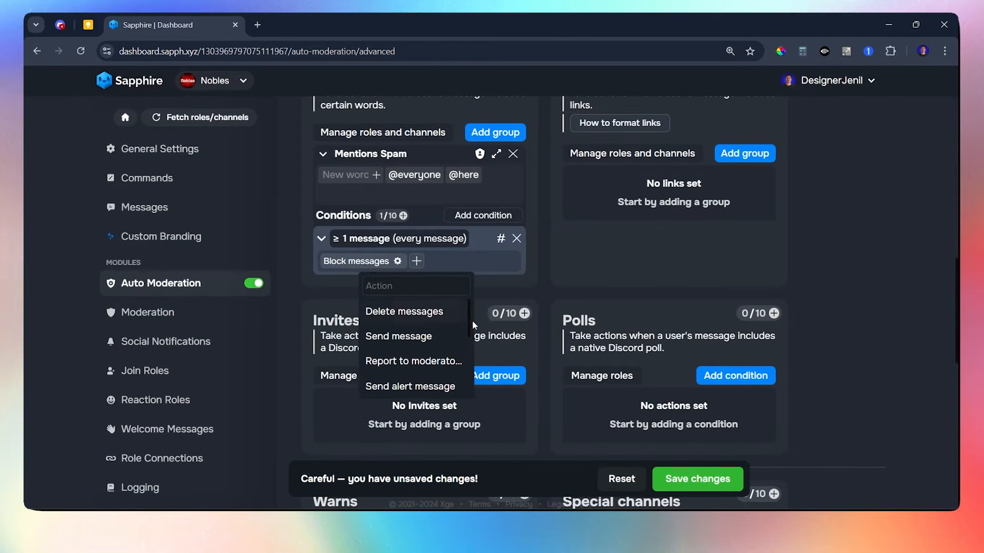
scroll(404, 366, "down", 1)
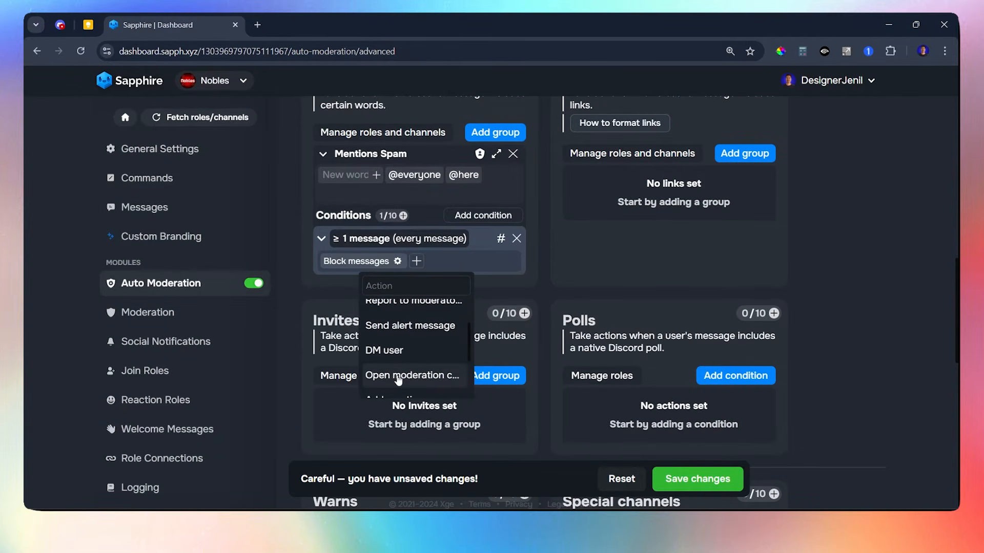
left_click(398, 376)
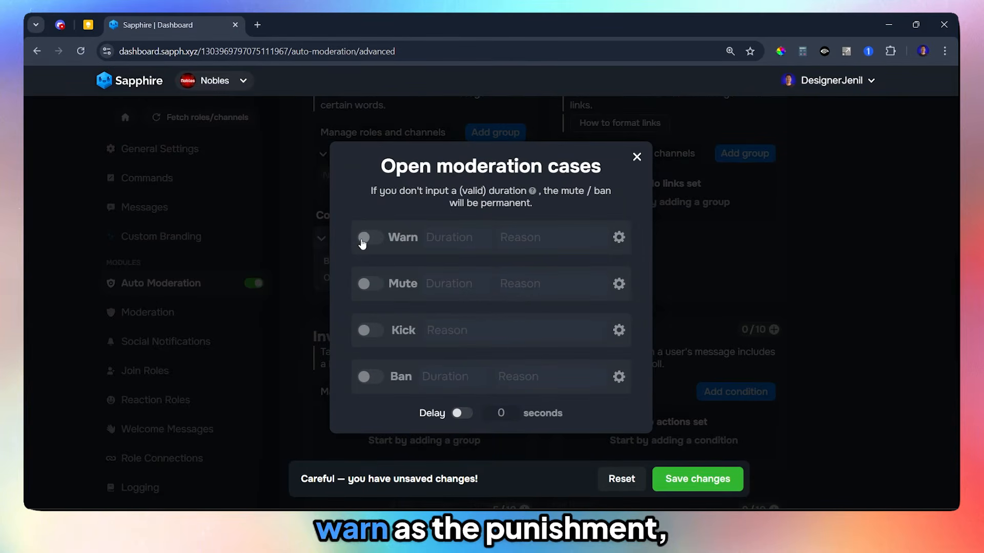
left_click(366, 238)
left_click(538, 238)
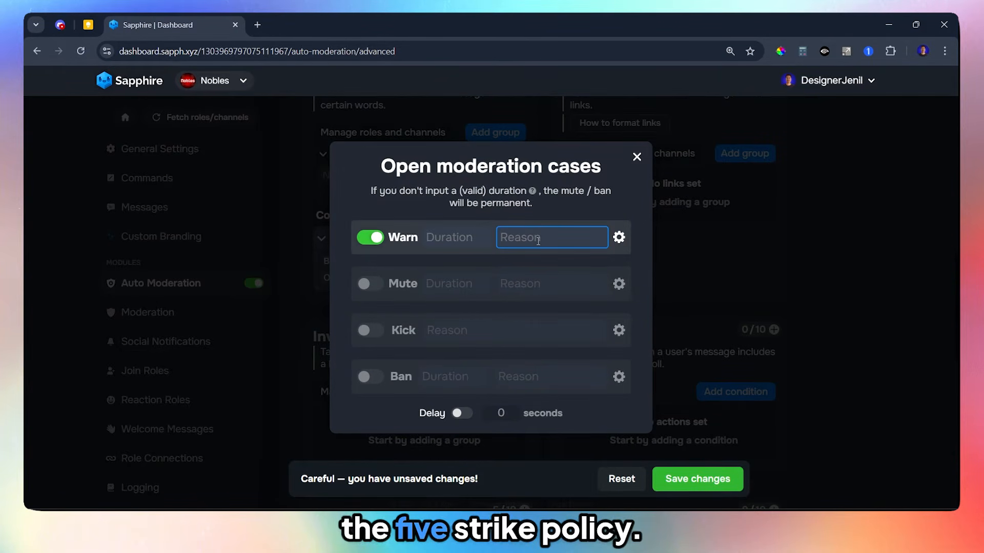
type("Mention Spam")
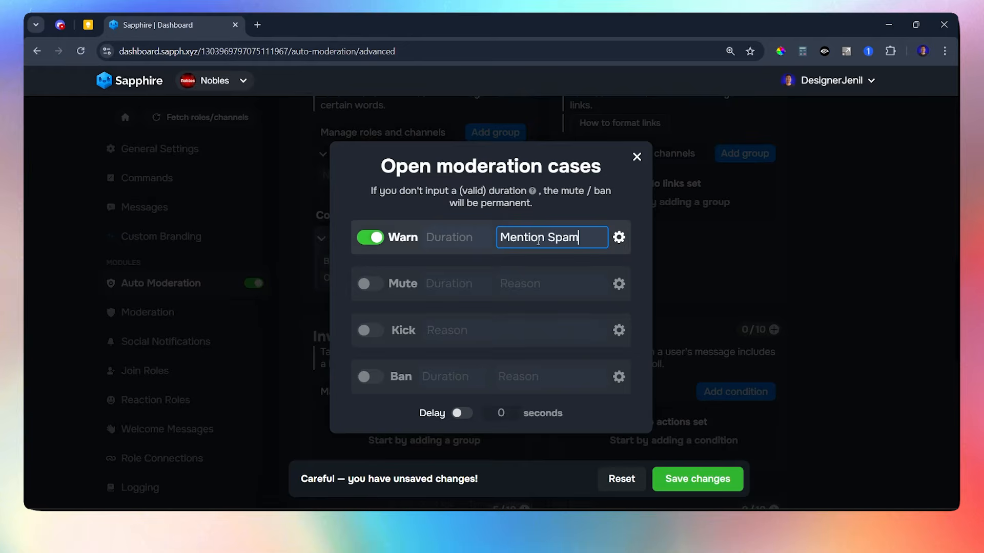
Turn off the warndone message for the Mentions Spam group's warn and collapse the group
left_click(618, 237)
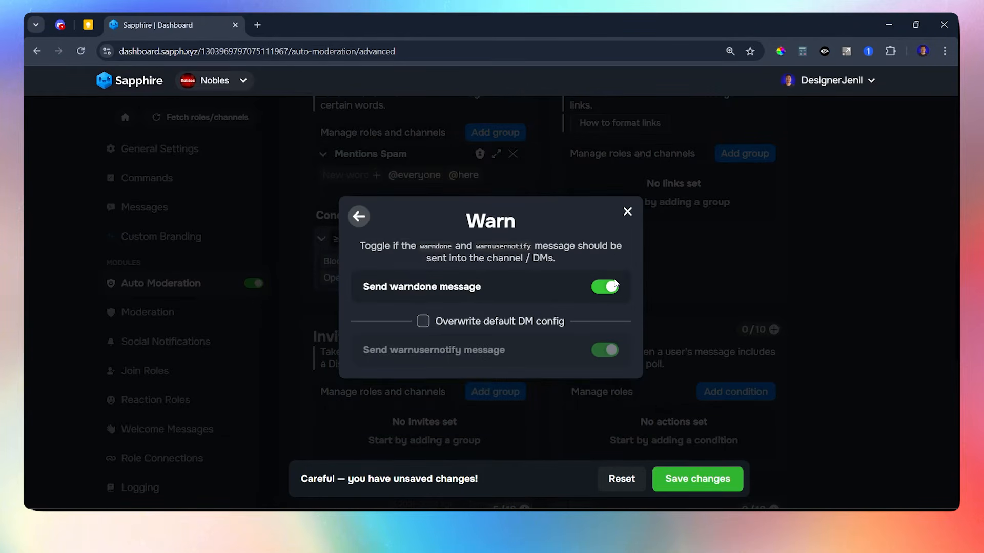
left_click(606, 288)
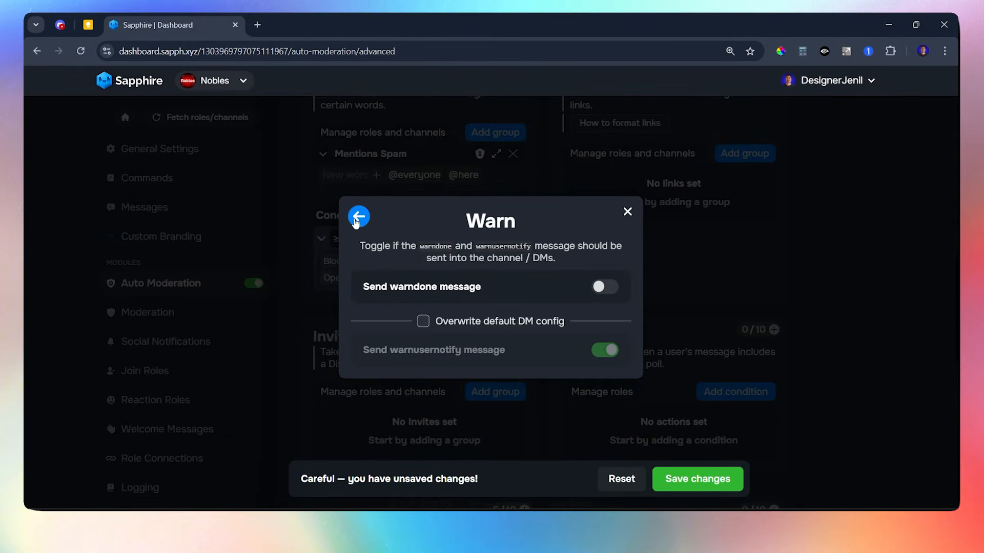
left_click(358, 216)
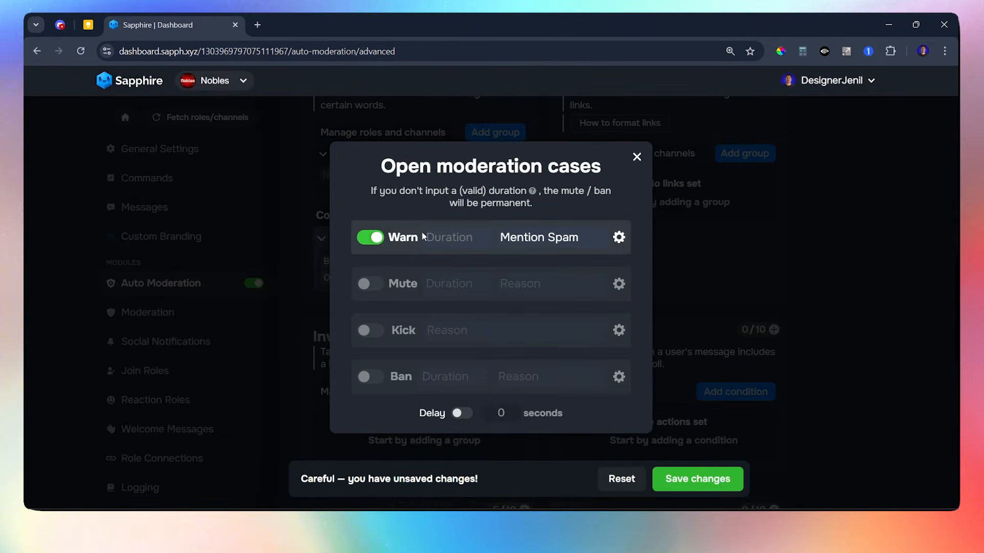
left_click(636, 162)
scroll(503, 263, "up", 1)
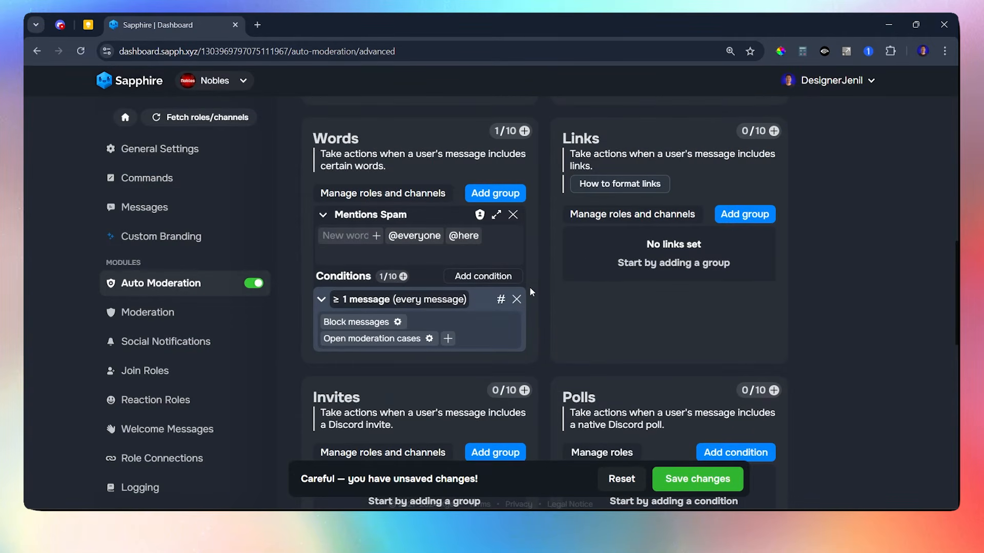
left_click(323, 216)
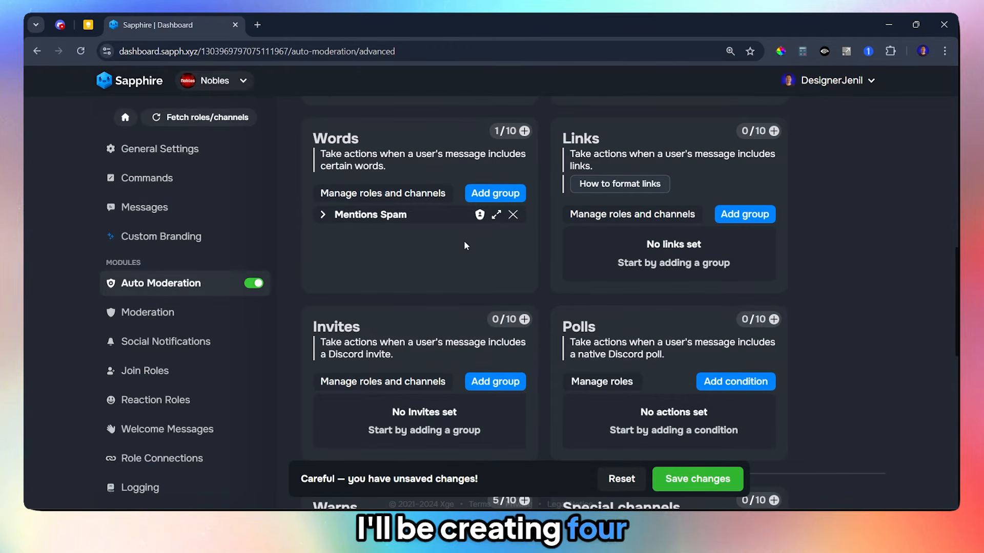
Add a second Words group named "Spam Words"
left_click(504, 194)
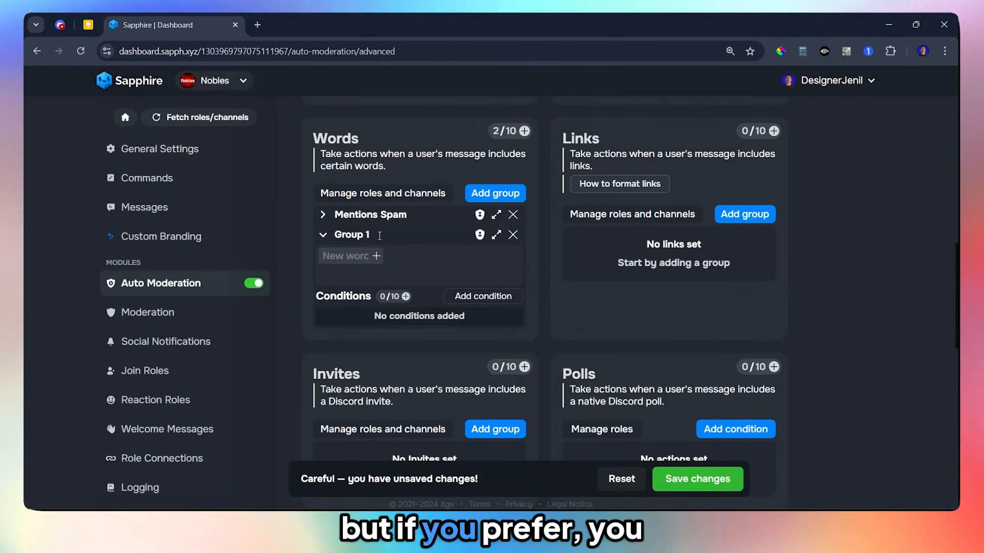
left_click_drag(378, 235, 322, 239)
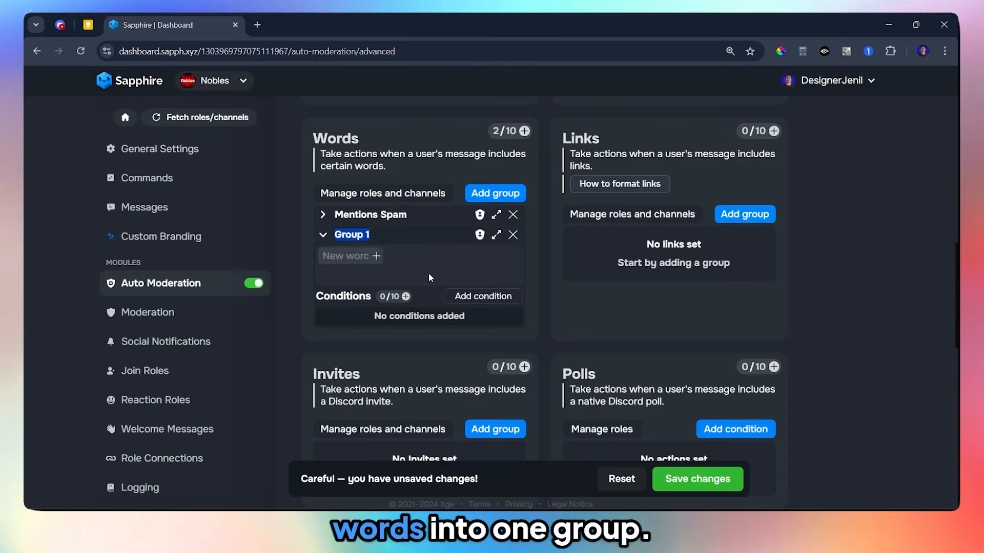
type("Spa")
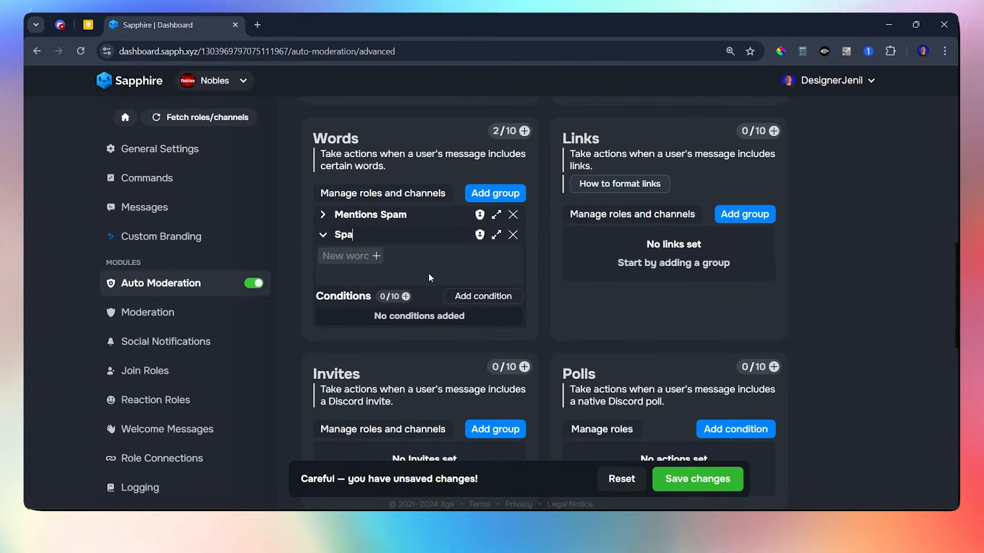
type("m Words")
Expand the Spam Words group's word list and add the entries "Free Nitro" and "freenitro"
left_click(497, 235)
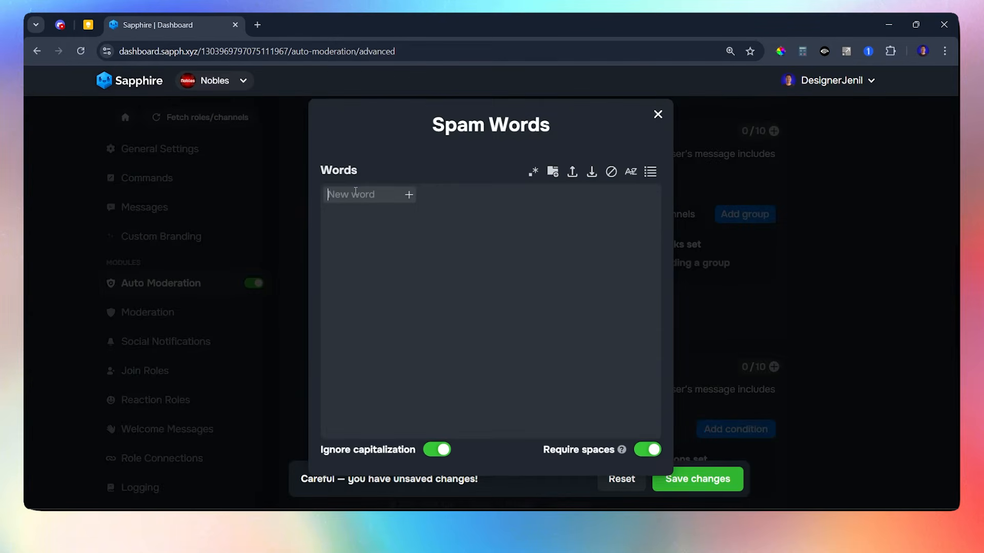
left_click(356, 191)
type("Free Nitro")
left_click(407, 198)
type("f")
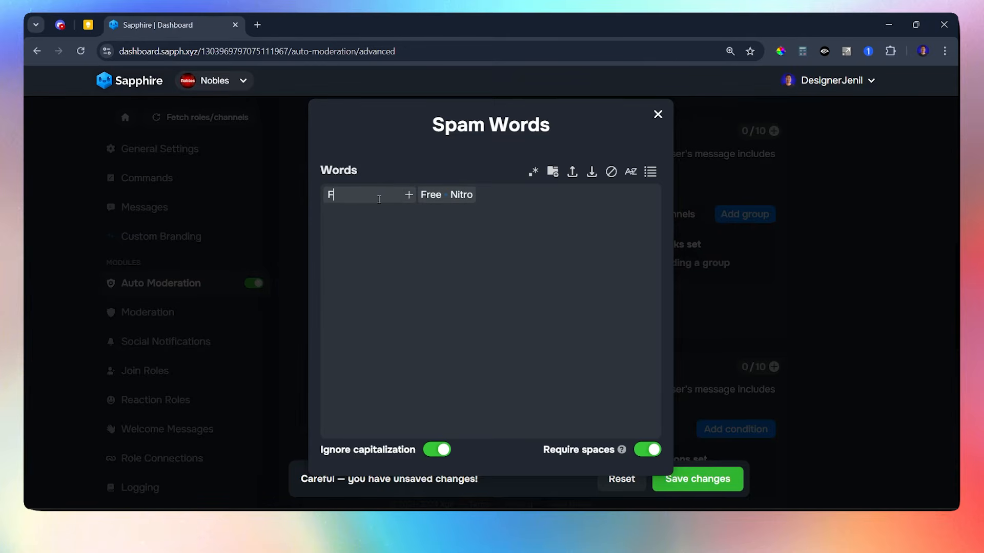
key("BackSpace")
type("freenitro")
key("Return")
Add "Free Giveaway" and "FreeGiveaway" to the Spam Words list and close the expanded list
type("Free Give")
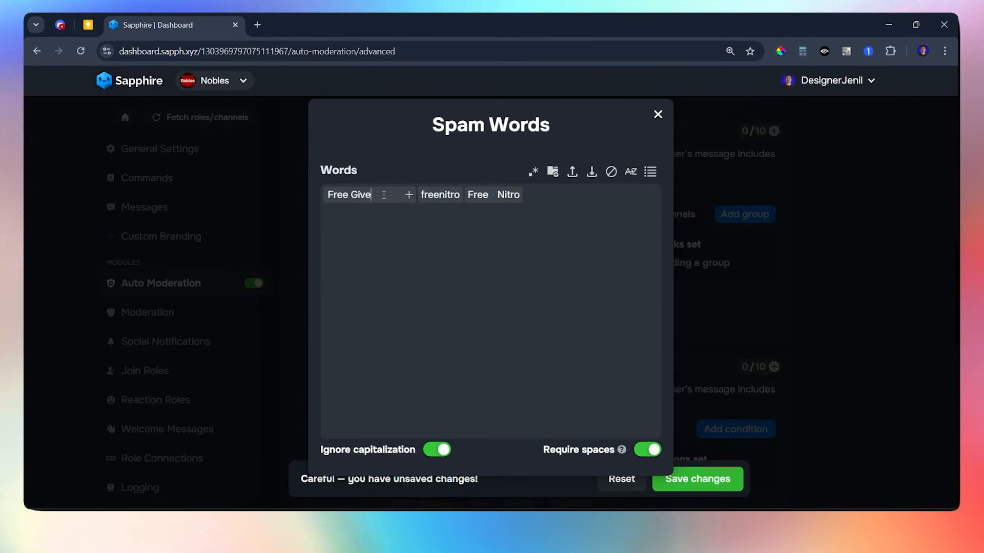
type("away")
key("Return")
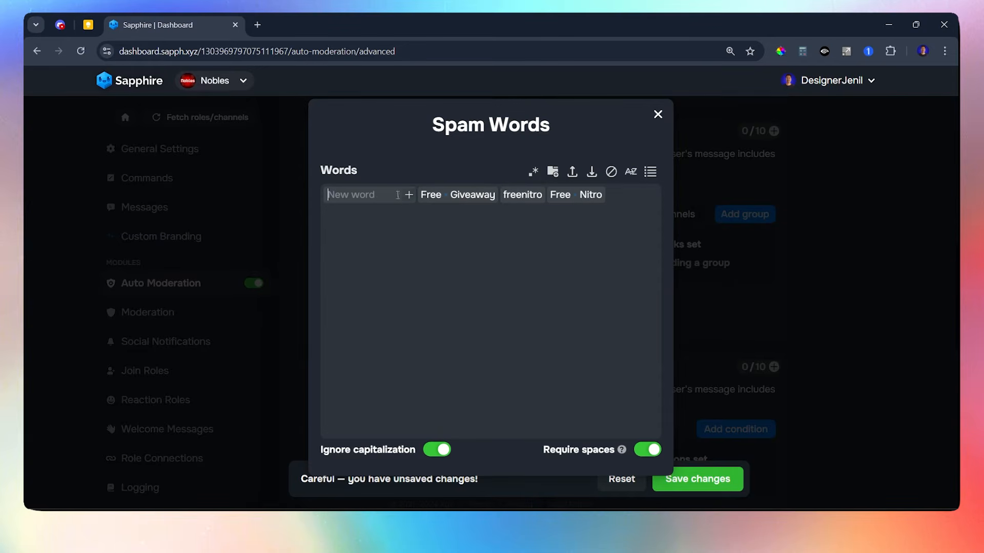
type("F")
type("eeGiveaway")
left_click(410, 199)
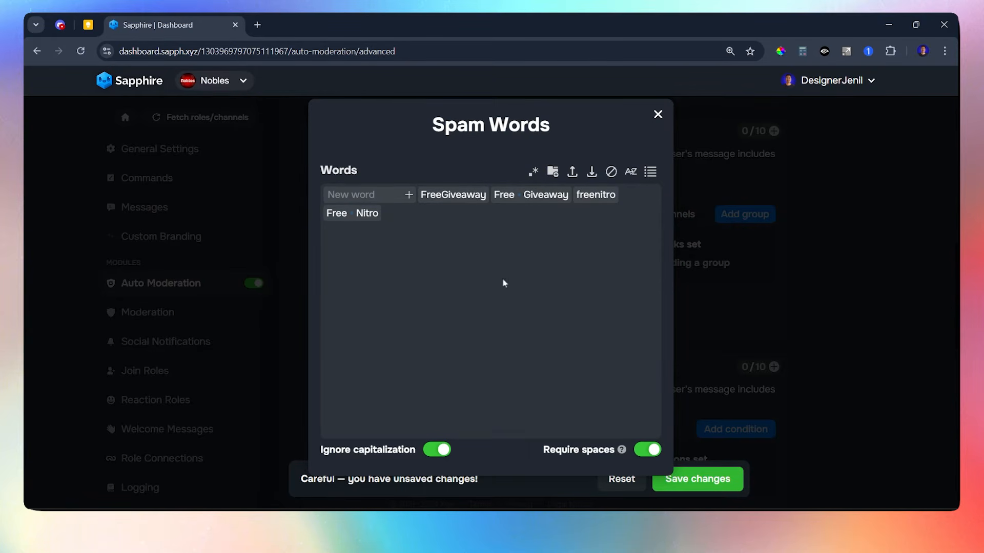
left_click(655, 114)
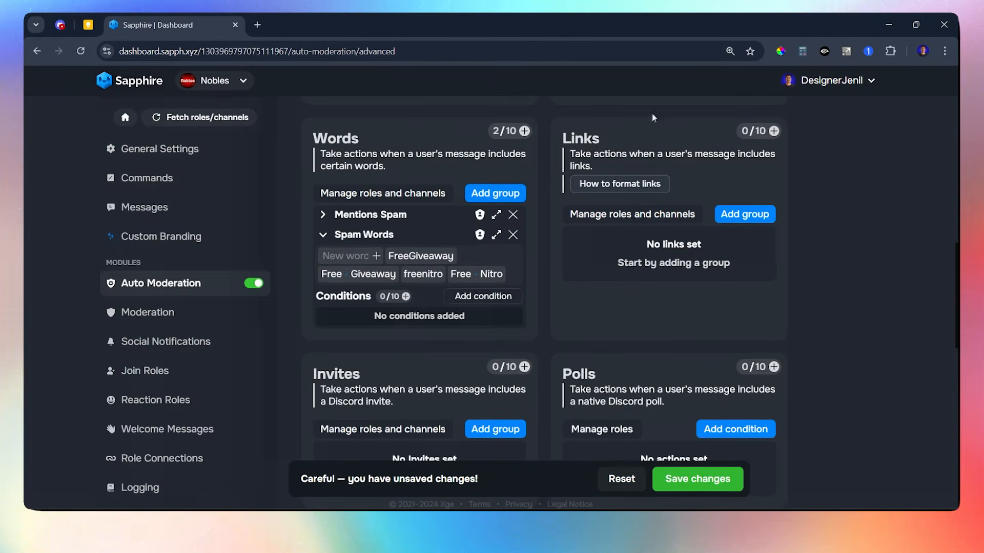
Add an every-message condition to the Spam Words group with a Block messages action and no note
left_click(494, 296)
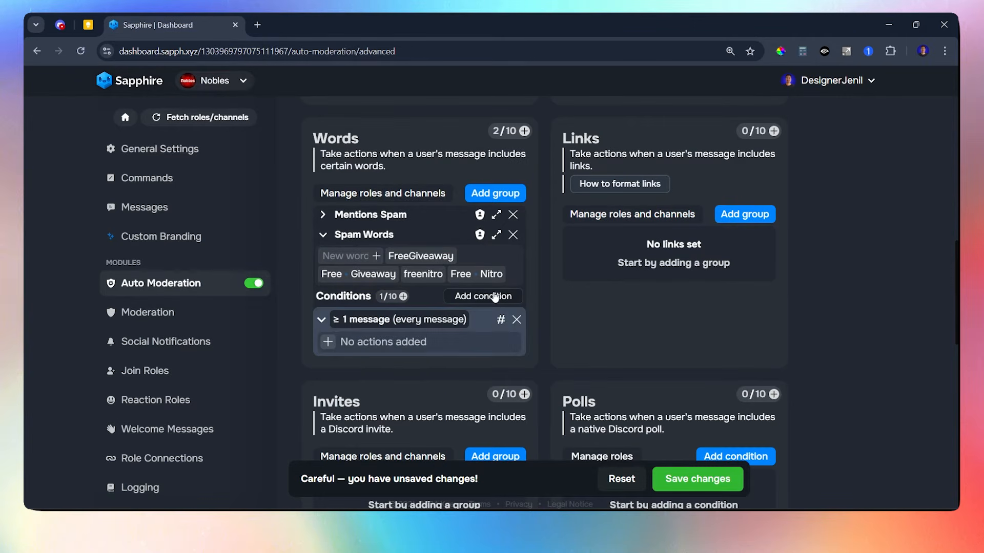
left_click(327, 342)
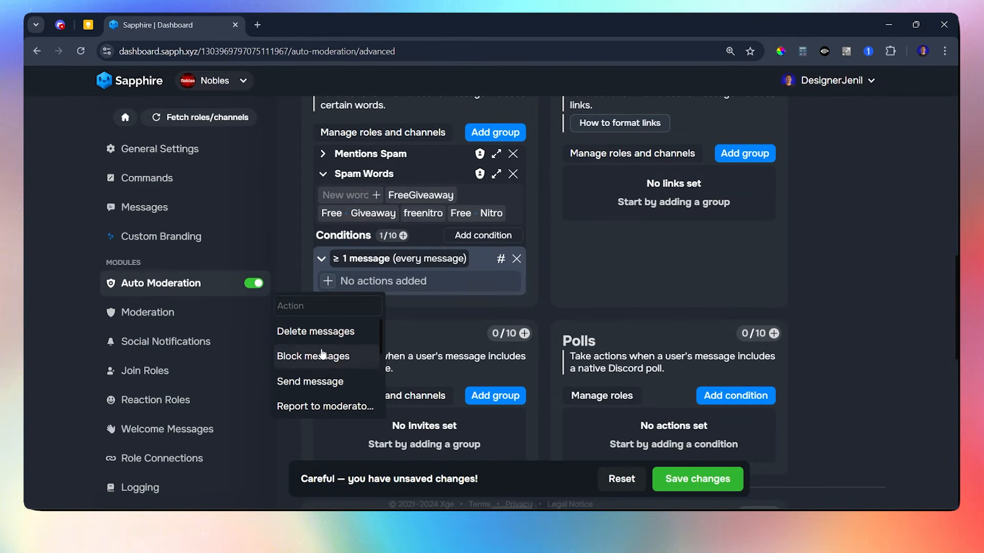
left_click(321, 354)
left_click(627, 225)
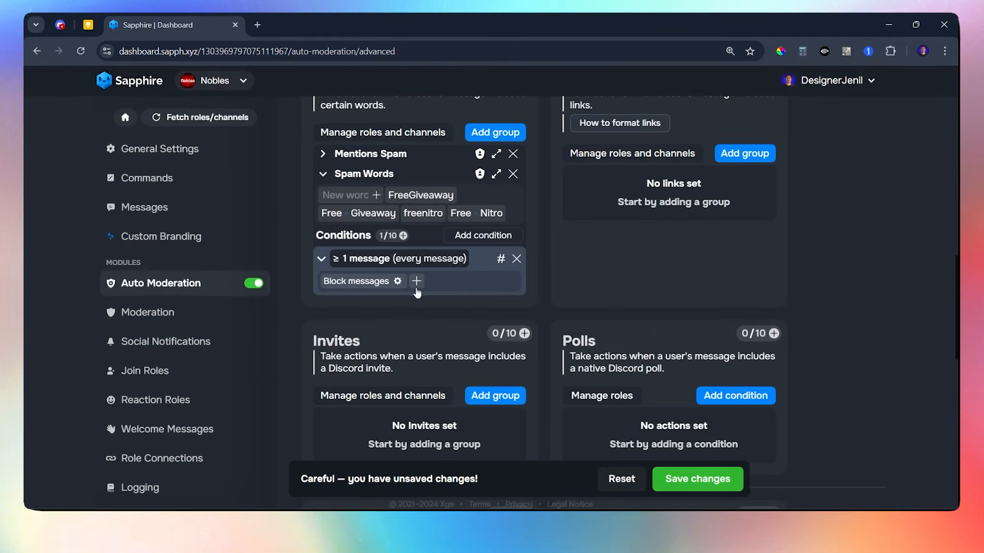
Add an Open moderation cases action to the Spam Words group's condition with Warn enabled and the reason "Spammer"
left_click(417, 282)
scroll(392, 378, "down", 1)
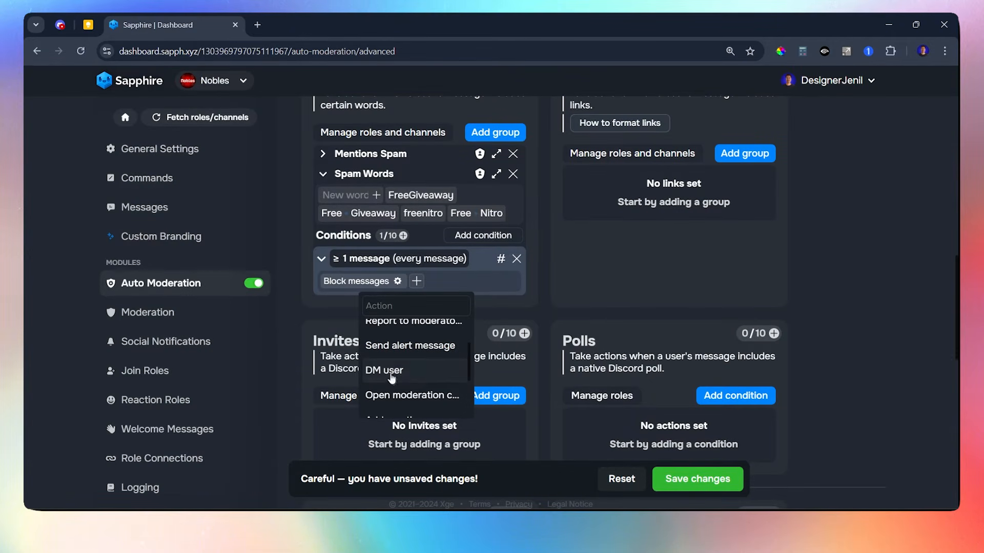
left_click(407, 395)
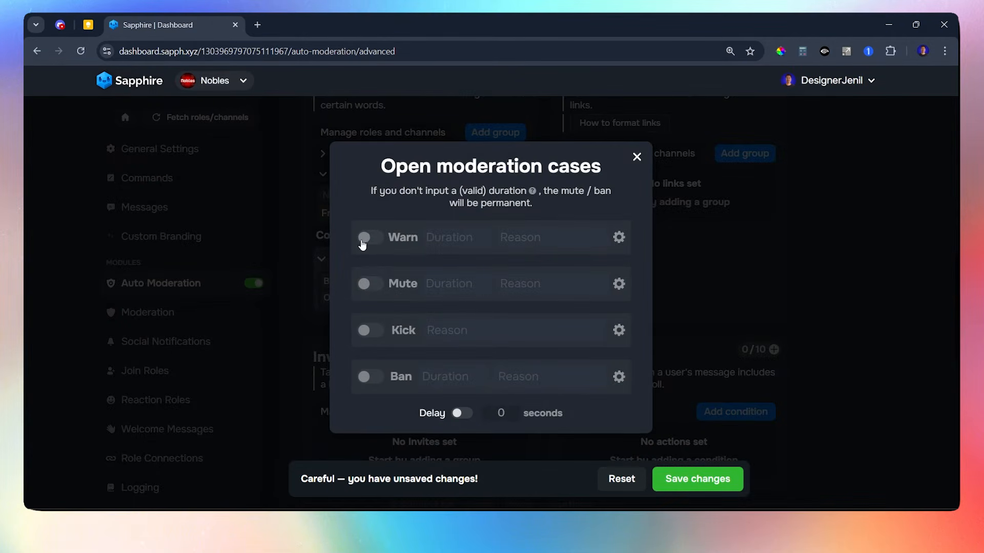
left_click(364, 238)
left_click(516, 237)
type("Spamm")
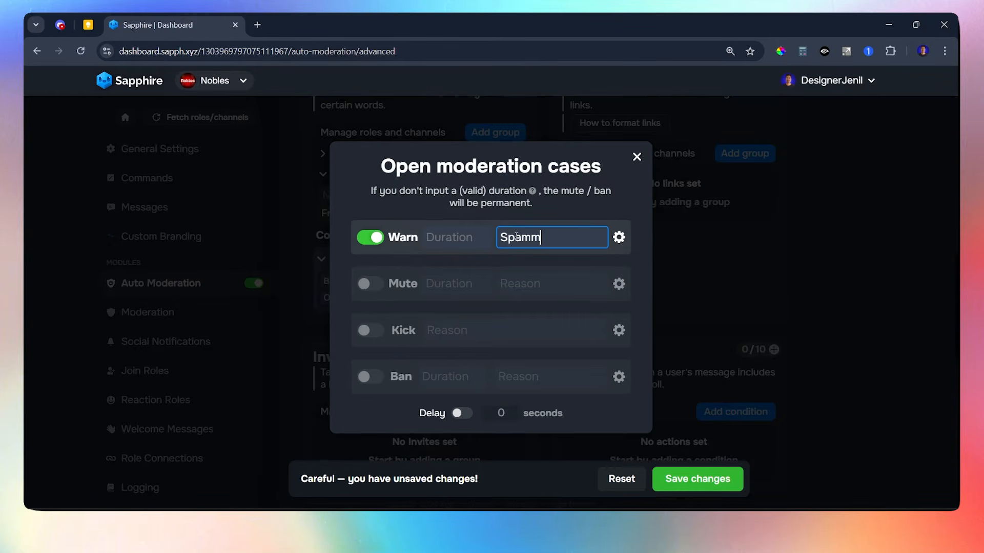
type("er")
left_click(579, 216)
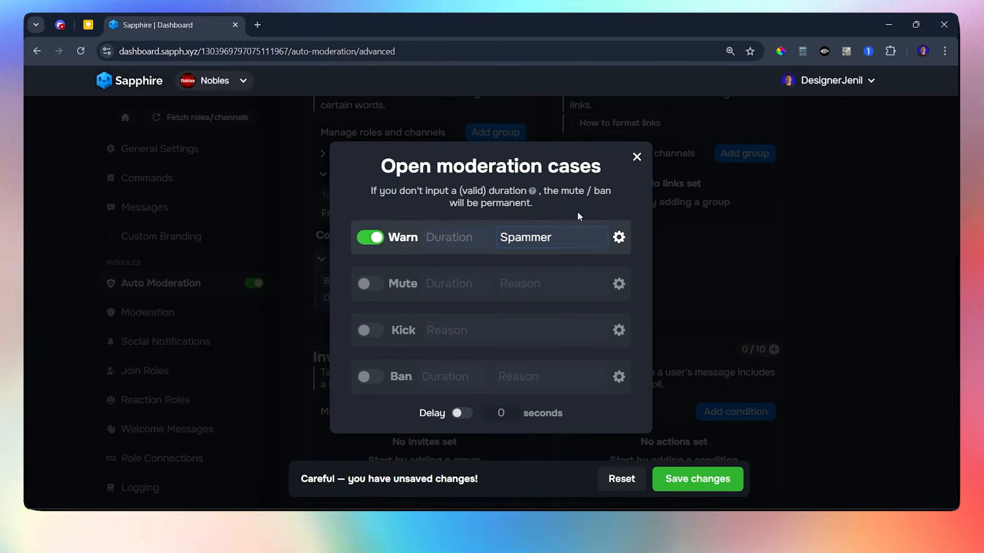
Turn off the warndone message for the Spam Words group's warn and collapse the group
left_click(619, 237)
left_click(600, 288)
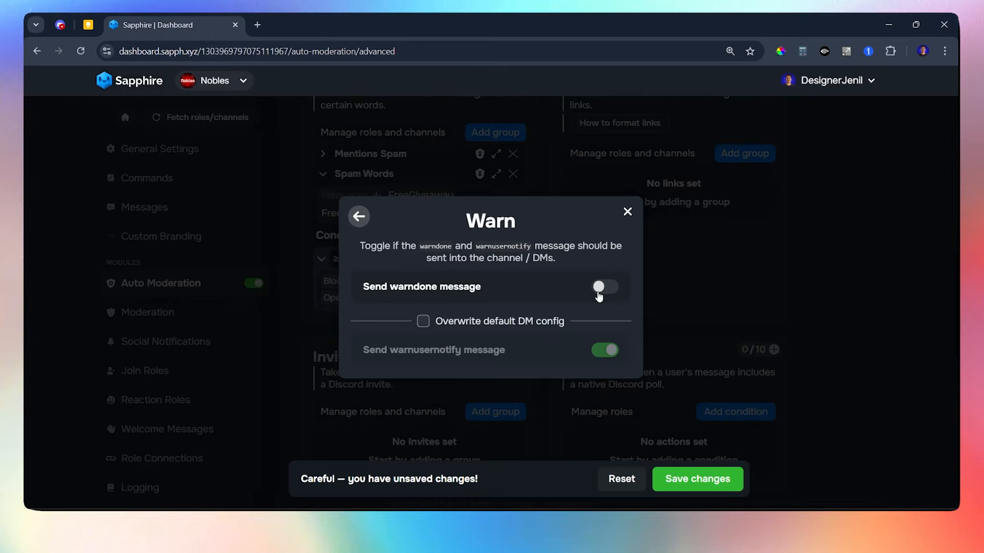
left_click(627, 212)
left_click(318, 259)
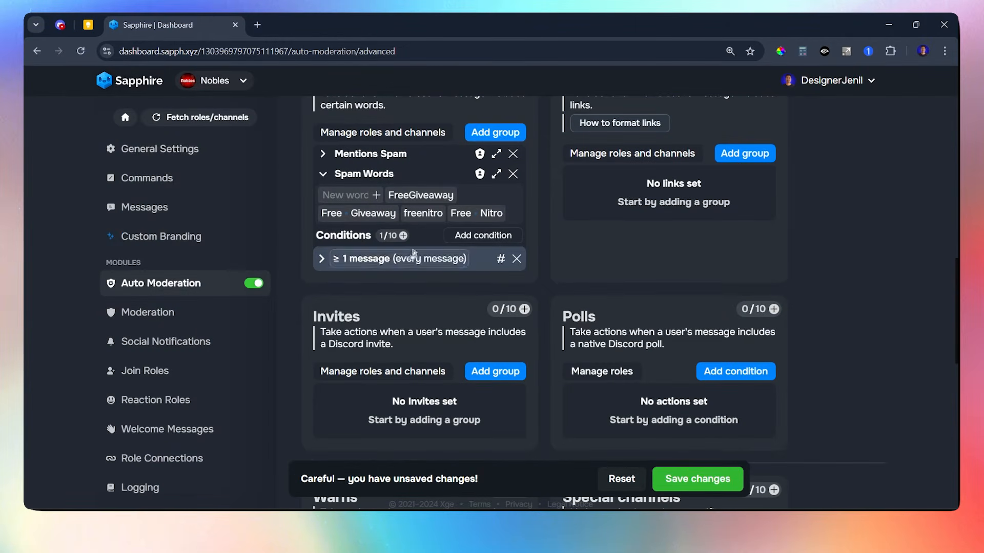
left_click(323, 174)
Add a third Words group named "Swear Words"
left_click(504, 136)
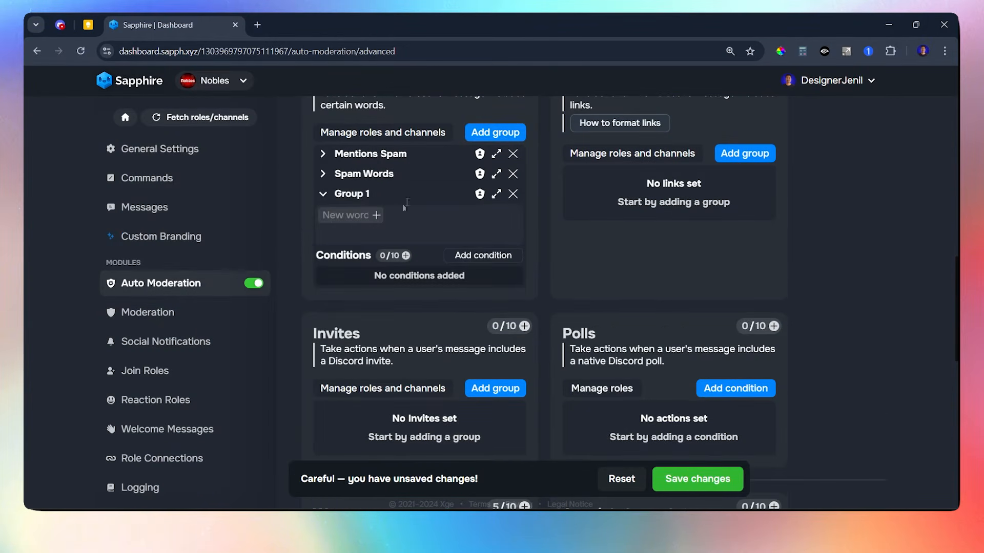
triple_click(369, 195)
type("Swear Words")
Add the words "batch" and "six" to the Swear Words group in its expanded list
left_click(496, 194)
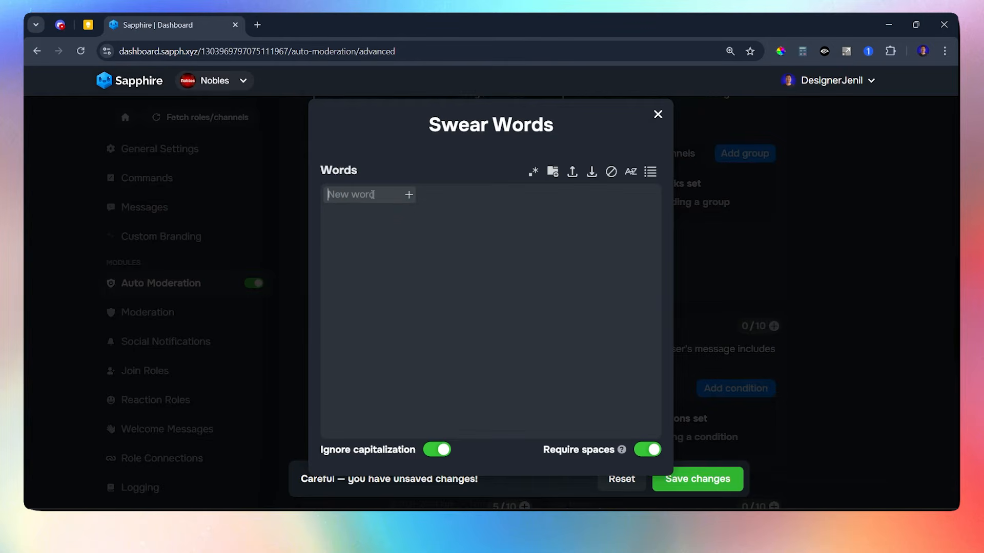
type("batch")
left_click(411, 196)
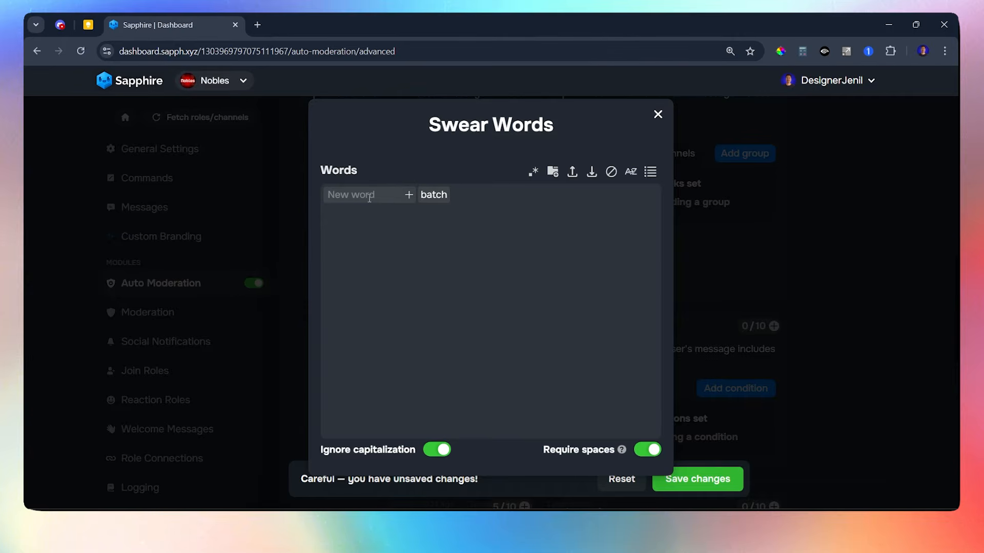
type("six")
left_click(408, 196)
left_click(658, 115)
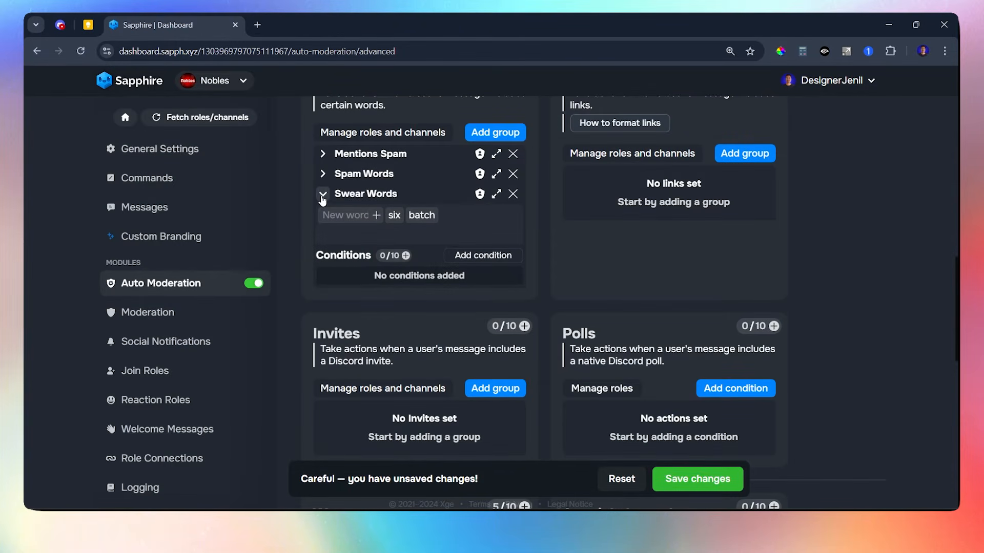
Add an every-message condition to the Swear Words group with a Block messages action and no note
left_click(464, 257)
left_click(329, 302)
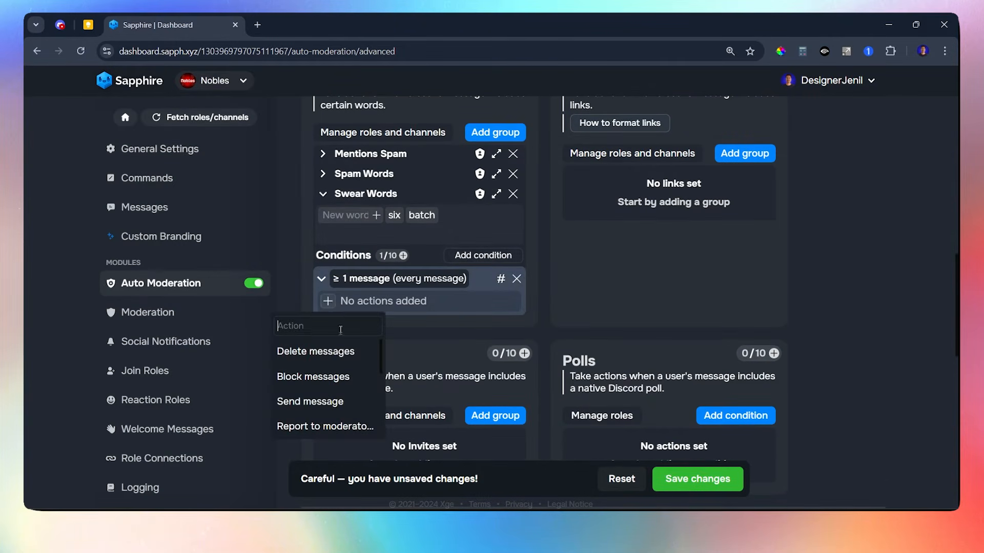
left_click(313, 377)
left_click(626, 226)
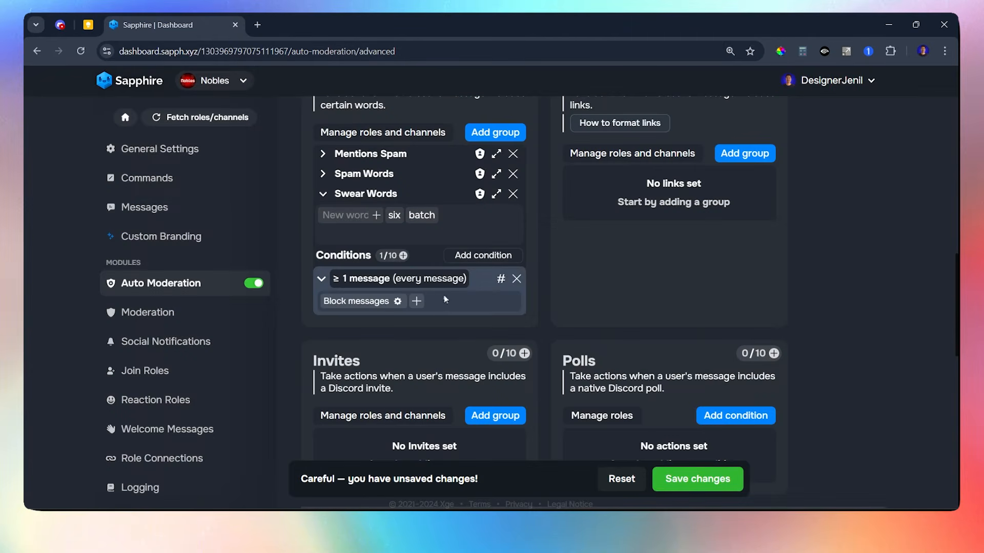
Add an Open moderation cases action to the Swear Words group's condition with Warn enabled and the reason "Swear Words"
left_click(416, 300)
scroll(404, 410, "down", 2)
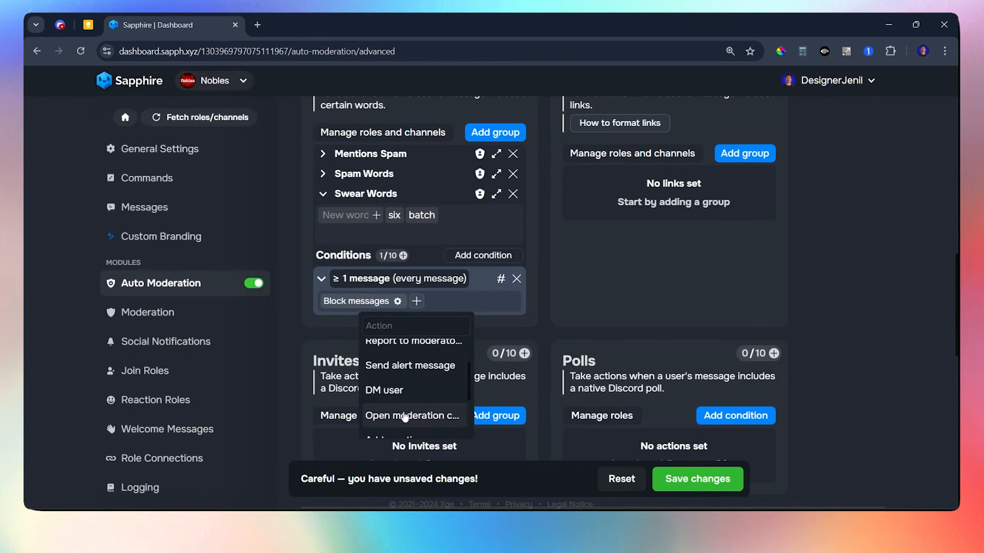
left_click(405, 416)
left_click(369, 240)
left_click(535, 242)
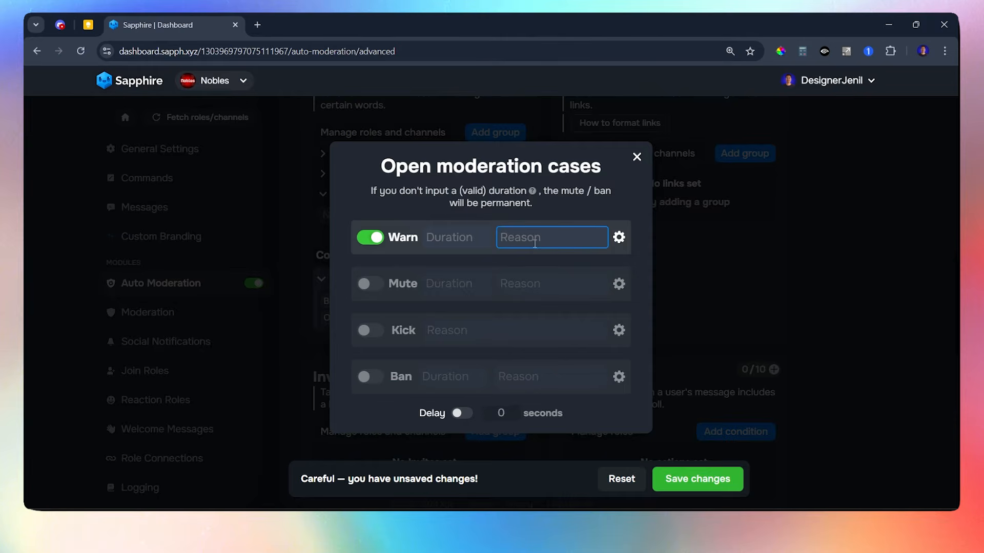
type("Swear Words")
left_click(570, 208)
Turn off the warndone message for the Swear Words group's warn and collapse the group
left_click(619, 239)
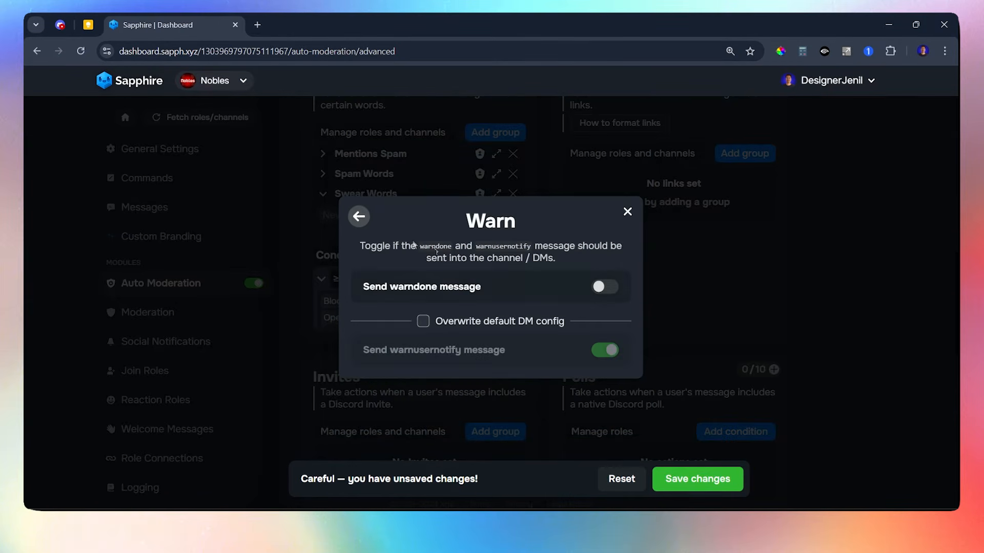
left_click(368, 218)
left_click(631, 163)
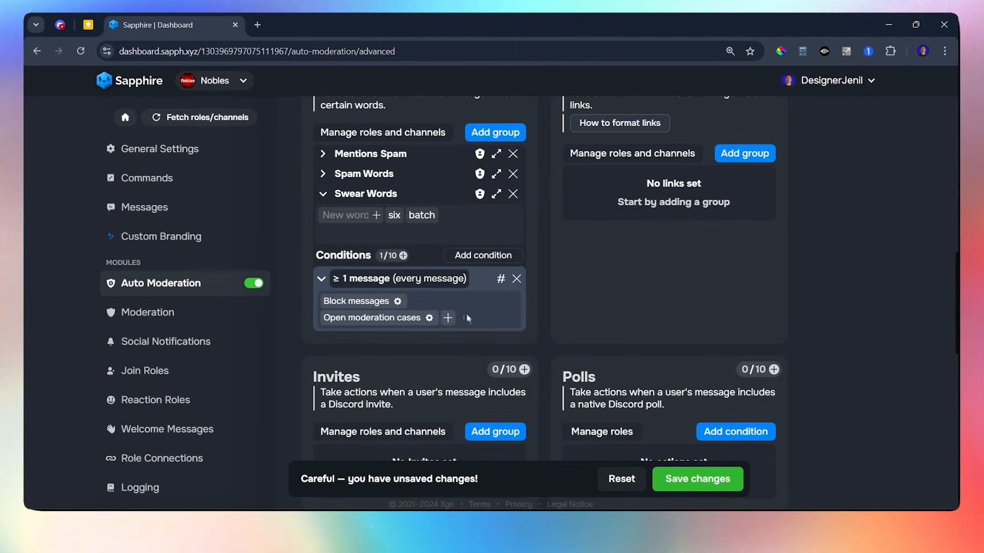
left_click(323, 194)
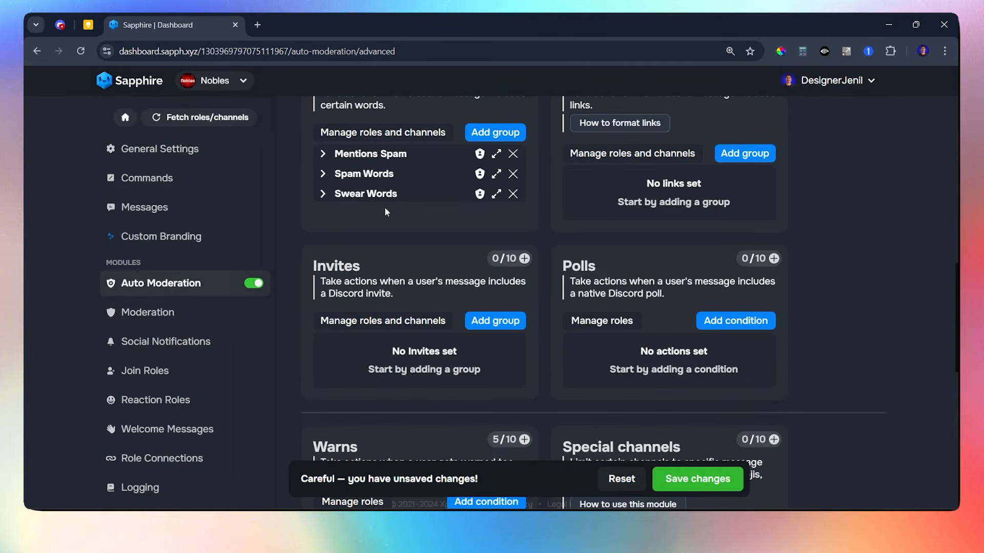
Add a fourth Words group named "User Mentions" and open its expanded word list
left_click(494, 132)
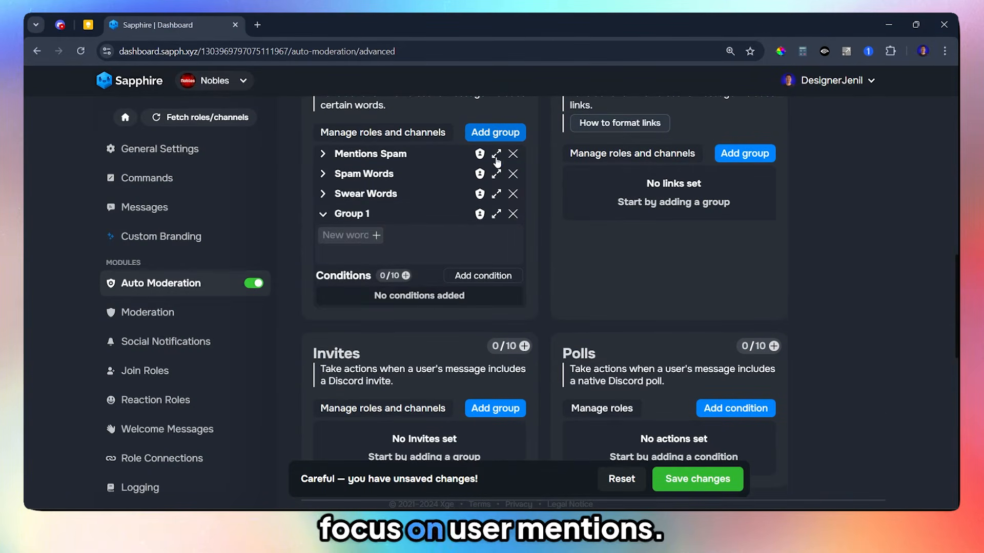
triple_click(366, 214)
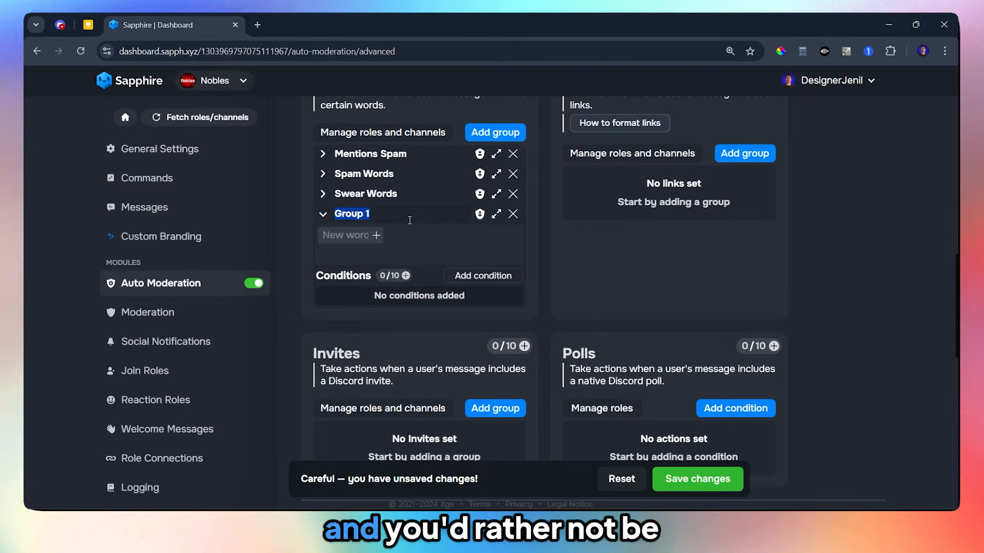
type("User Ment")
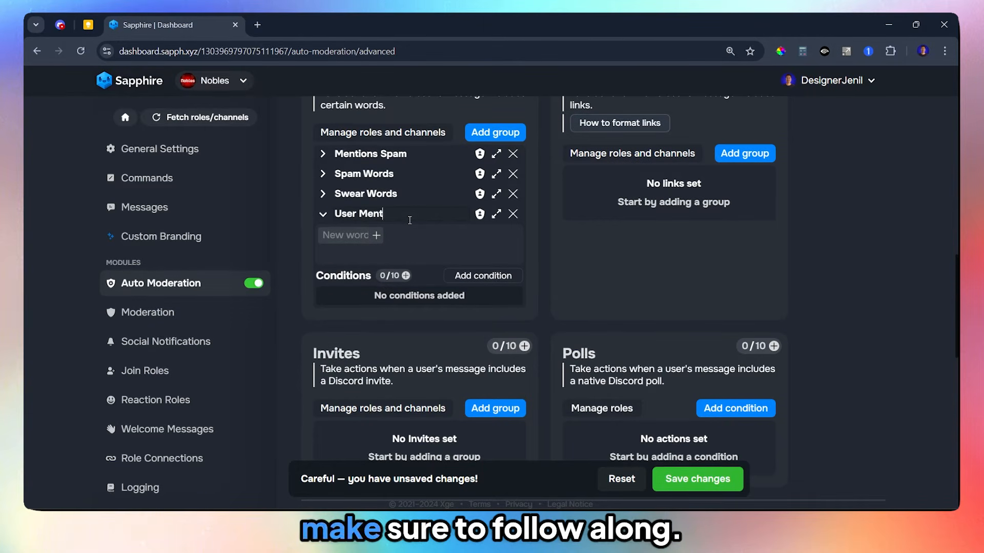
type("ions")
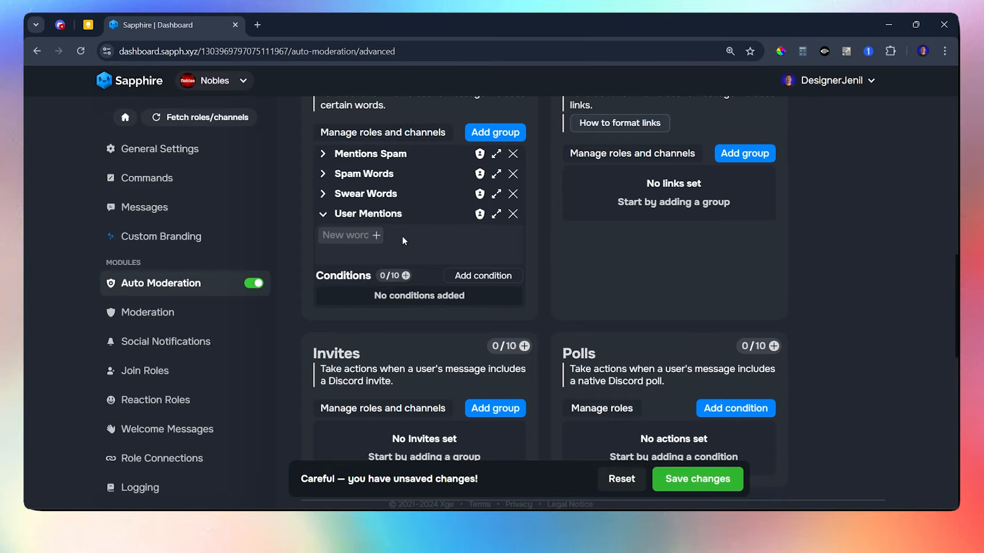
left_click(341, 237)
left_click(496, 215)
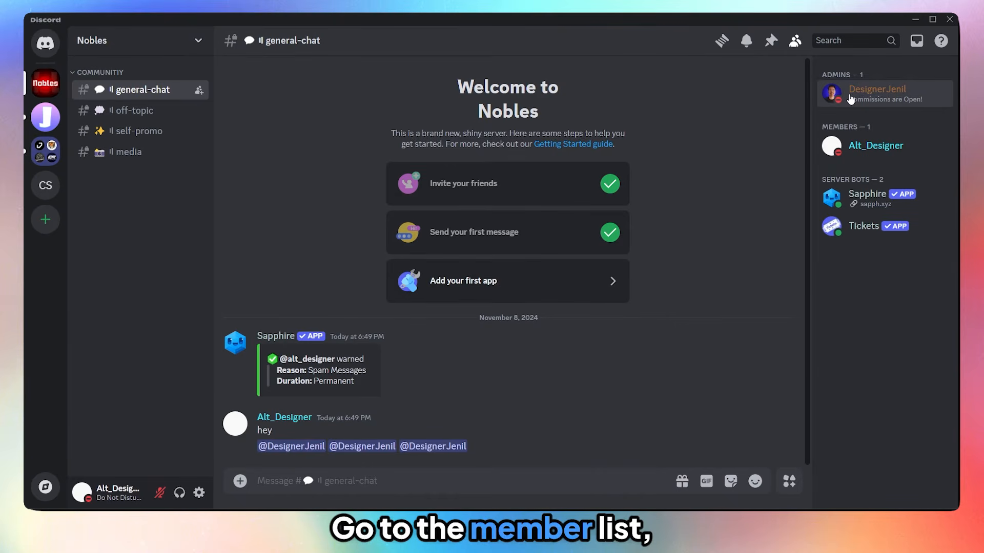
In Discord's advanced user settings, enable Developer Mode so that member IDs can be copied, and return to the Nobles server
right_click(866, 146)
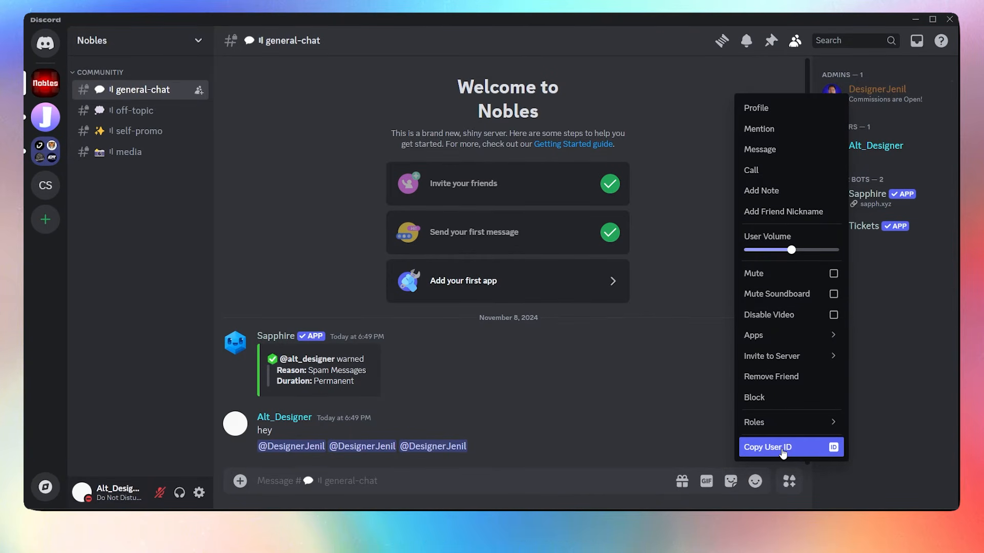
left_click(678, 275)
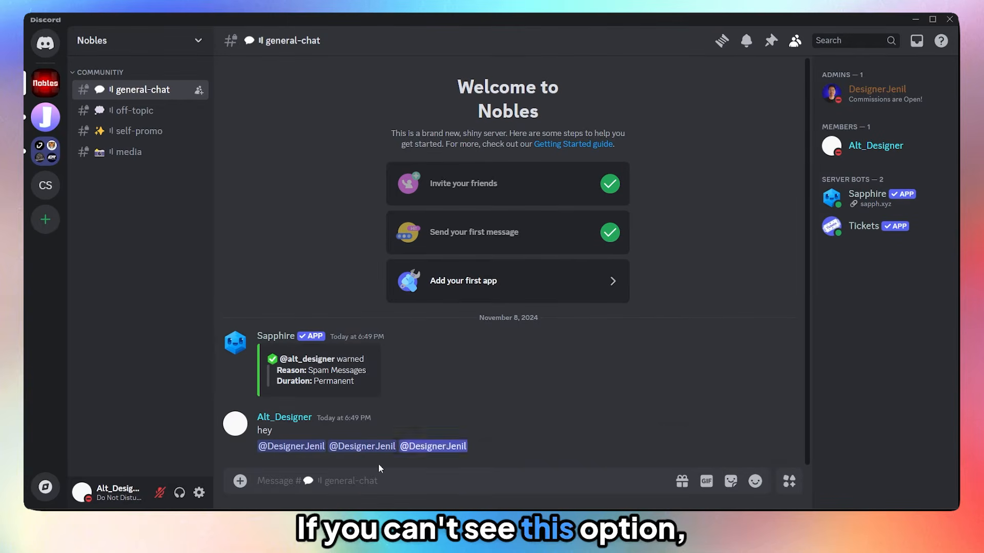
left_click(195, 493)
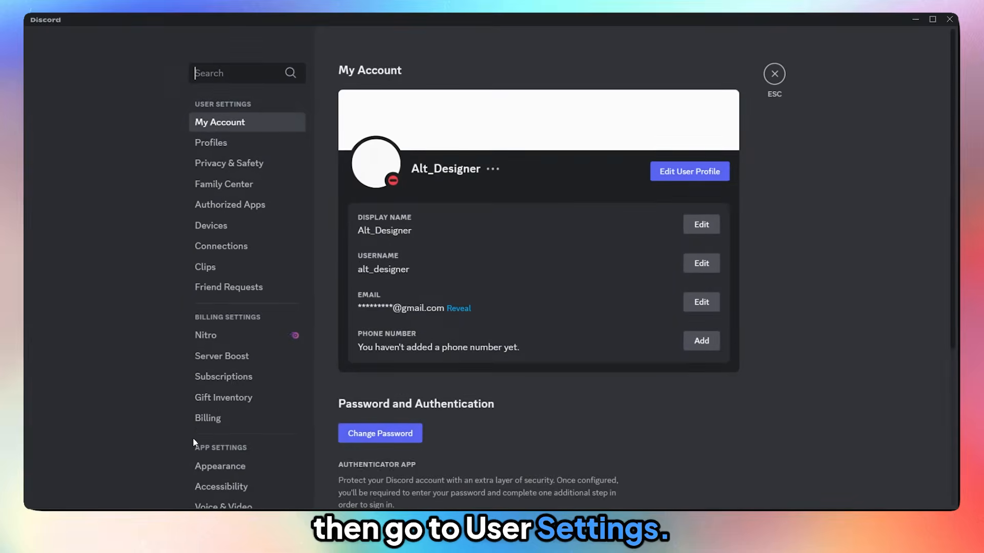
scroll(225, 372, "down", 6)
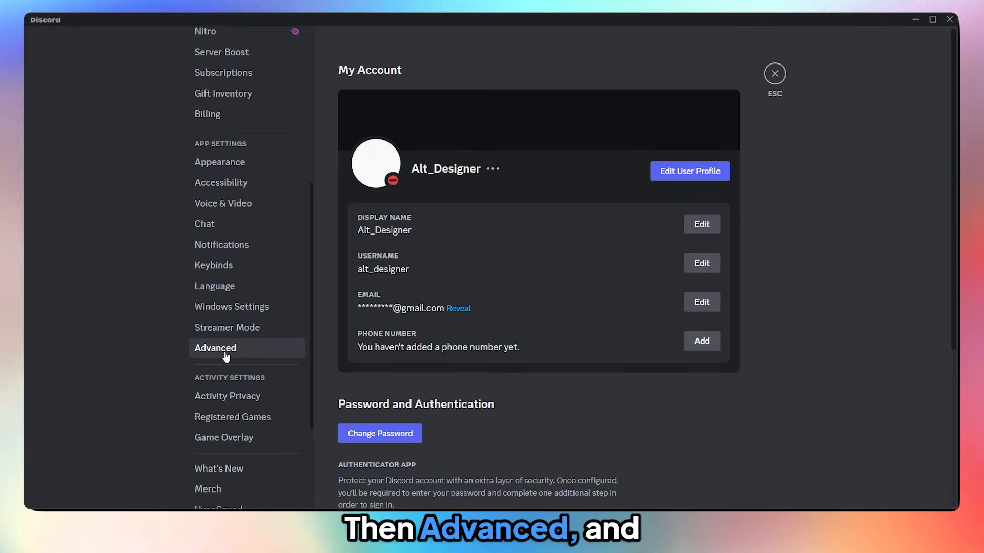
left_click(226, 351)
left_click(724, 98)
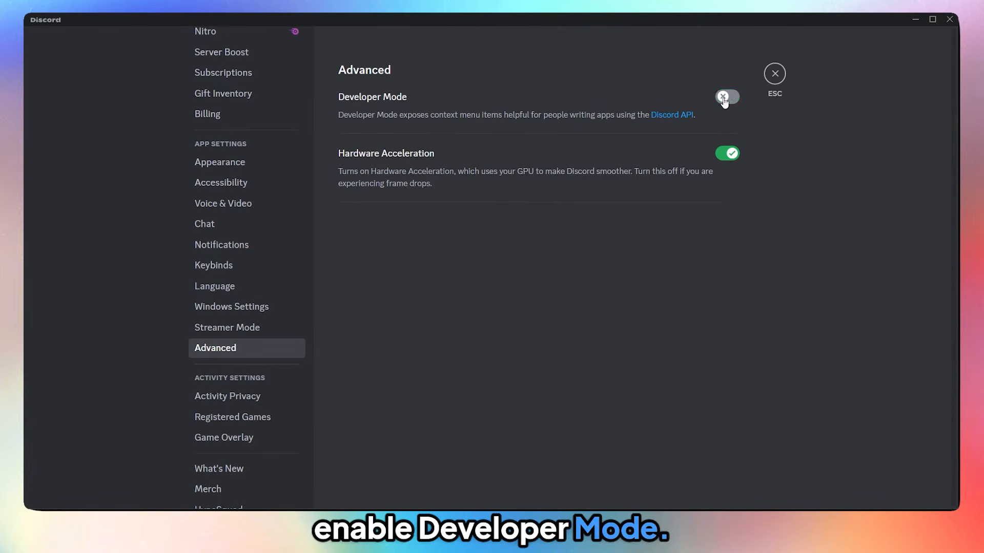
left_click(724, 99)
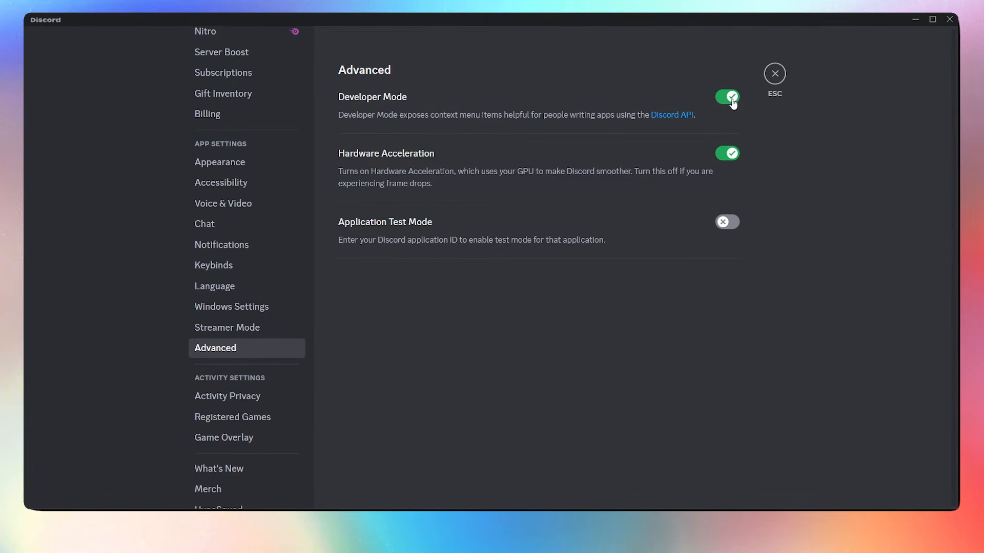
left_click(775, 74)
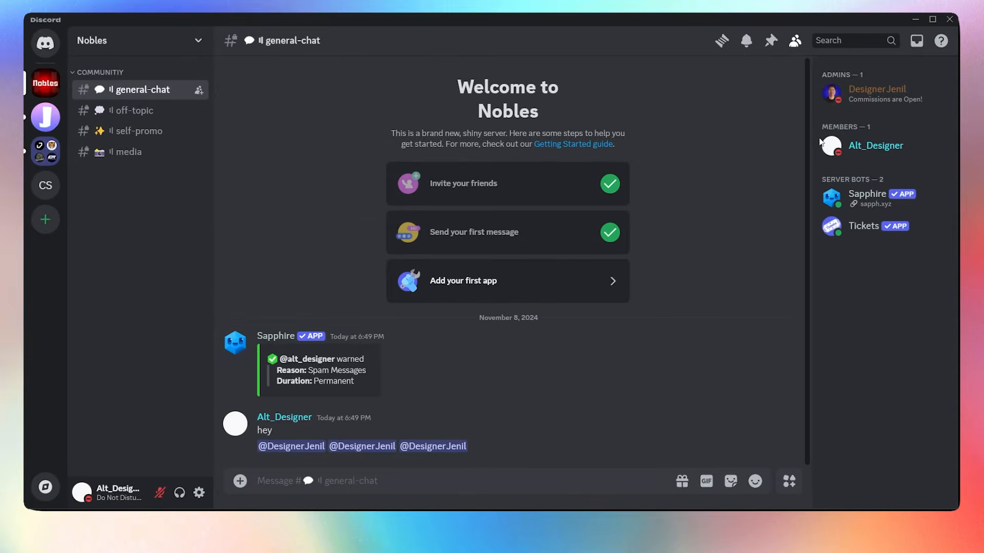
Copy the admin member's user ID in Discord and add it to the User Mentions word list in the Sapphire dashboard
right_click(849, 99)
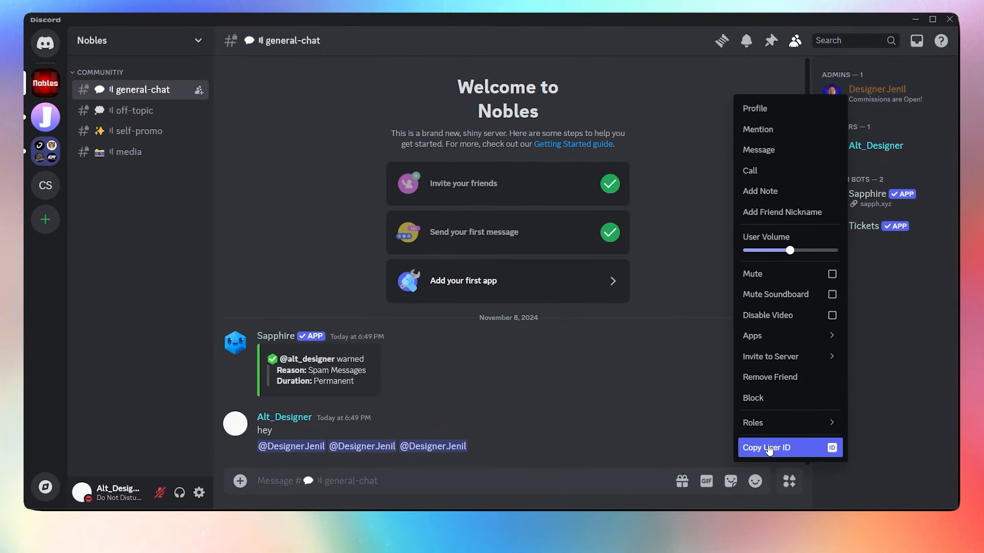
left_click(749, 447)
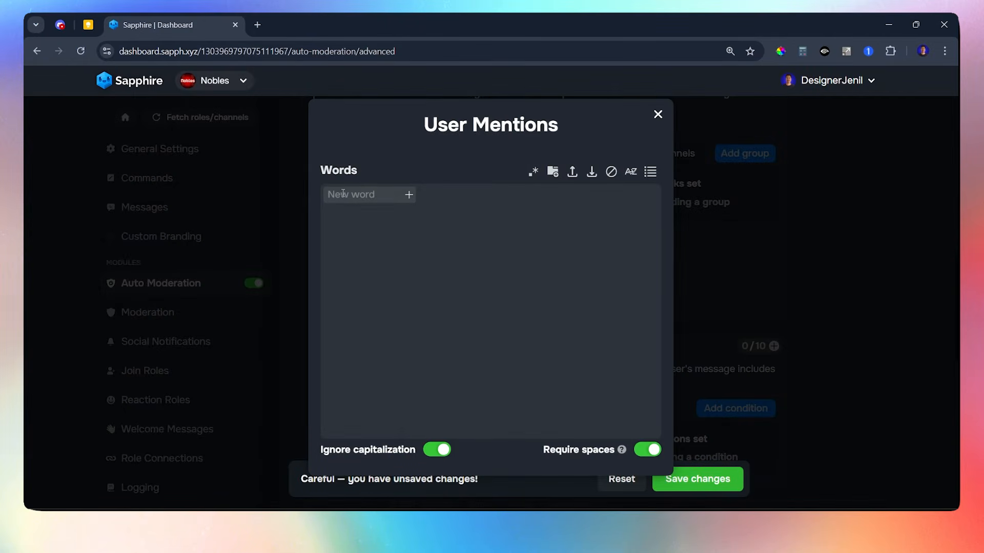
key("ctrl+v")
left_click(408, 194)
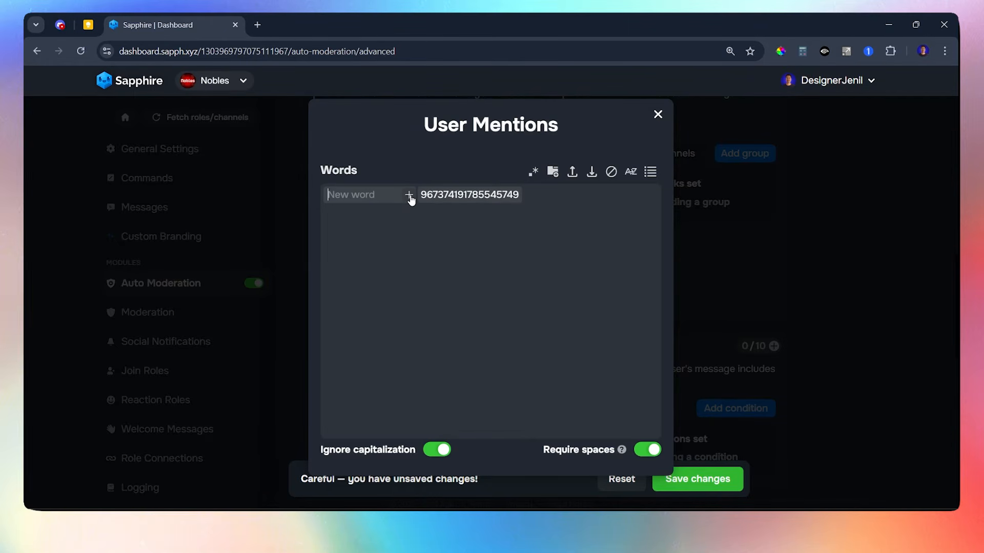
left_click(657, 116)
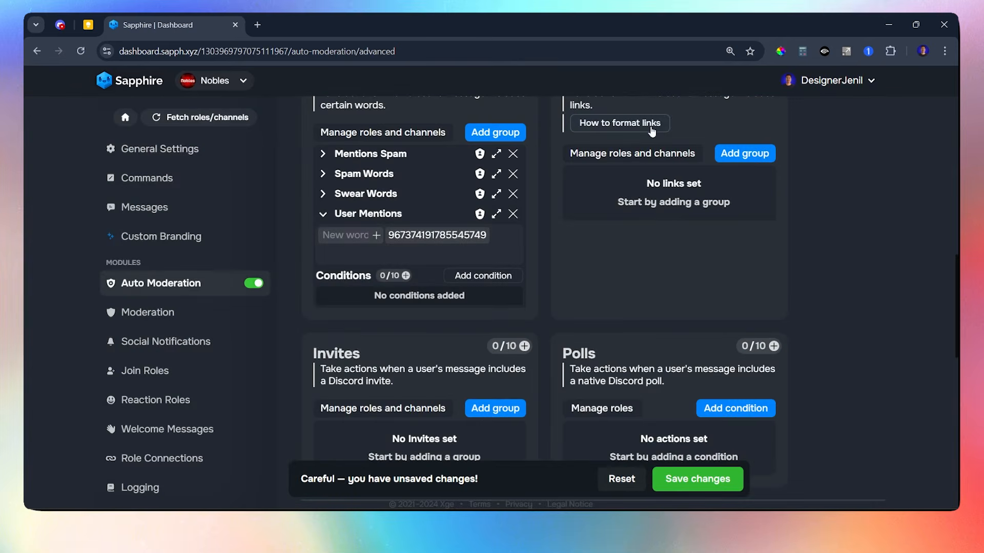
Add an every-message condition to the User Mentions group with a Block messages action and no note
left_click(482, 276)
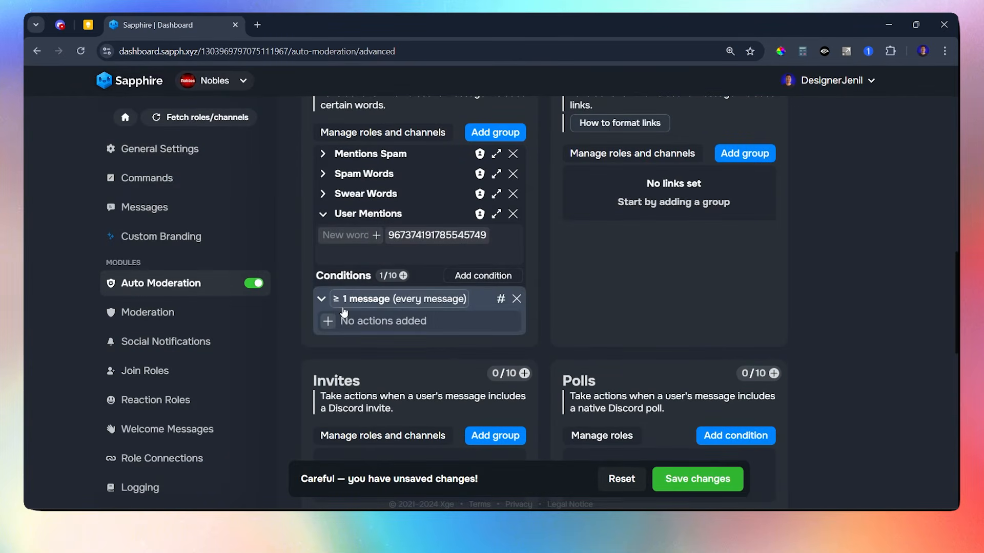
left_click(328, 321)
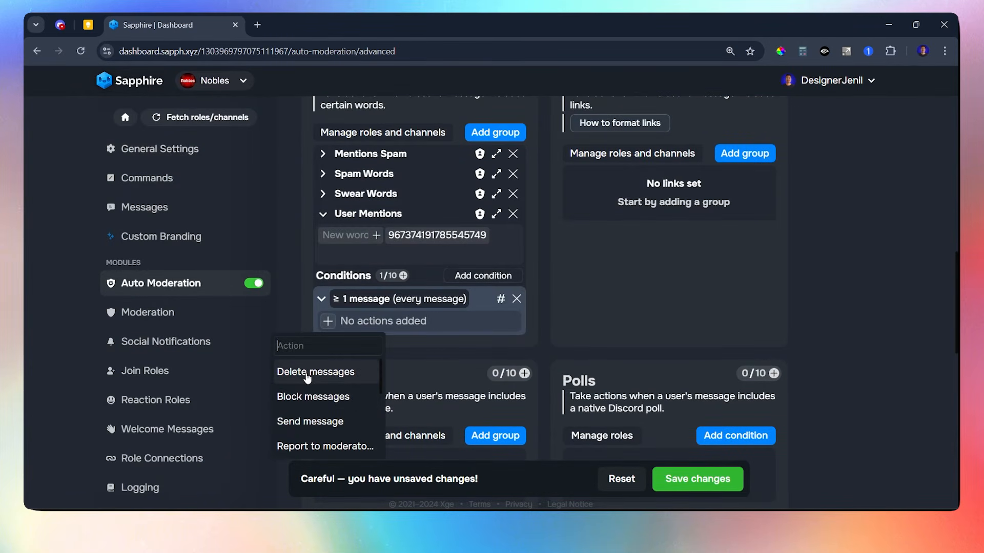
left_click(313, 397)
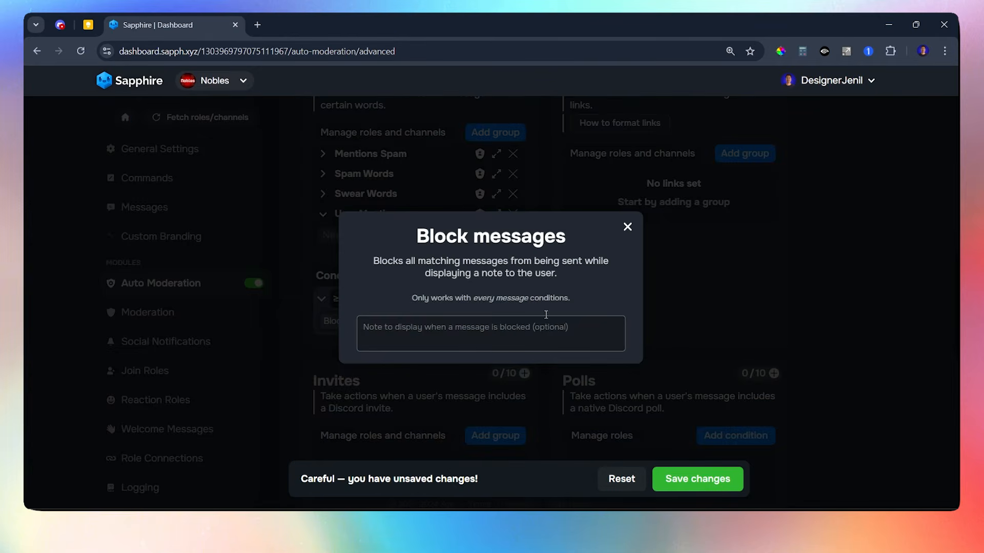
left_click(627, 224)
Add an Open moderation cases action to the User Mentions condition with Warn enabled and the reason "Mention Spam"
left_click(417, 321)
scroll(431, 425, "down", 2)
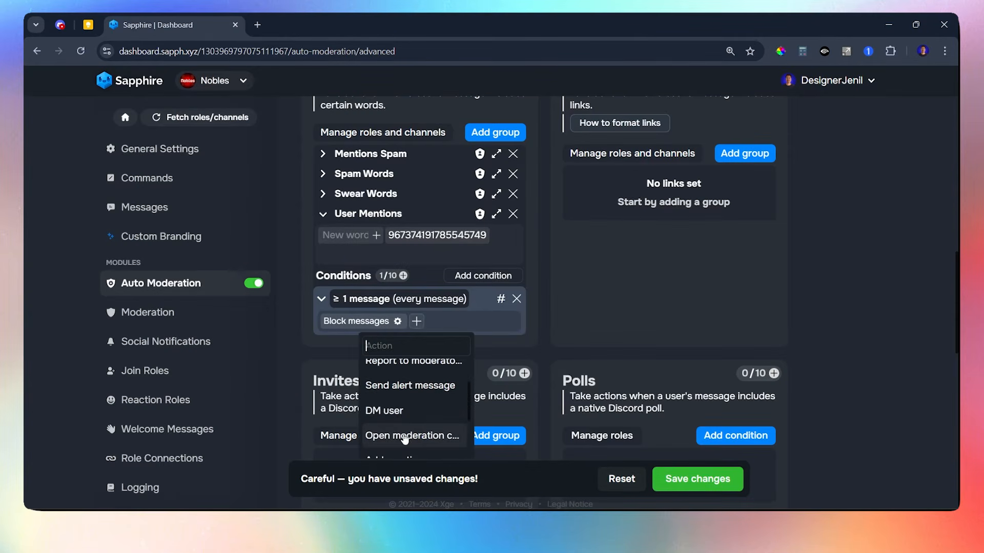
left_click(430, 436)
left_click(378, 239)
left_click(521, 236)
type("Me")
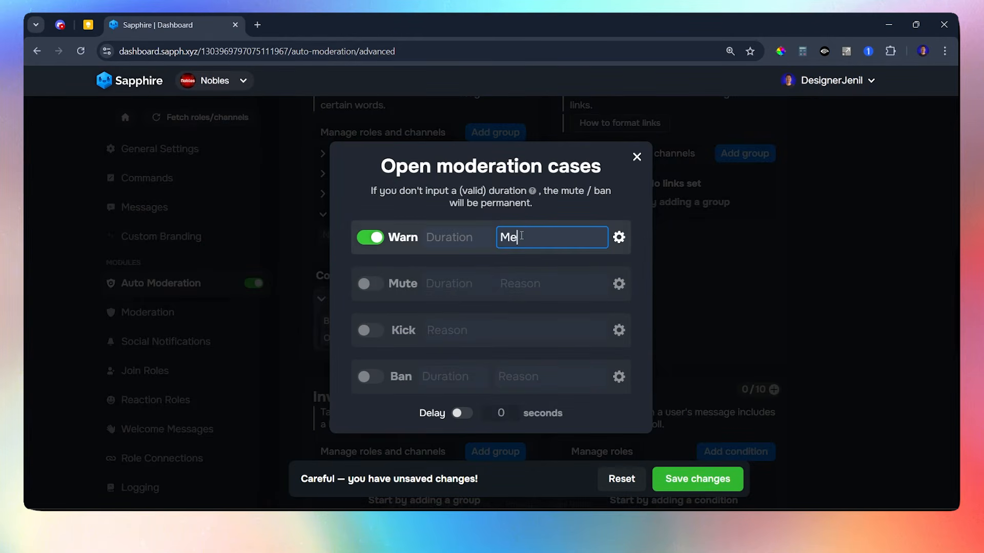
type("ntion Spam")
Turn off the warndone message for the User Mentions group's warn, and save the changes with the group collapsed
left_click(618, 238)
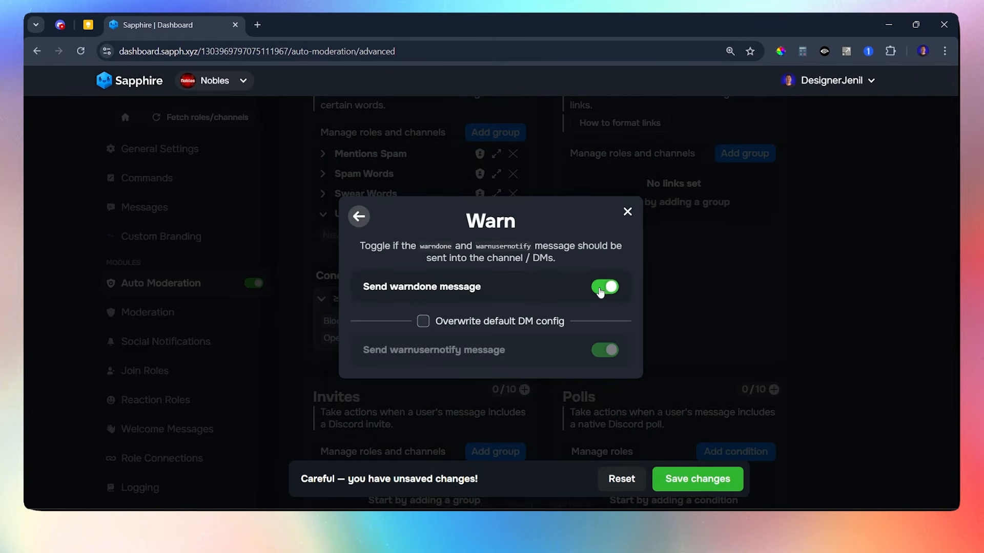
left_click(627, 211)
left_click(697, 479)
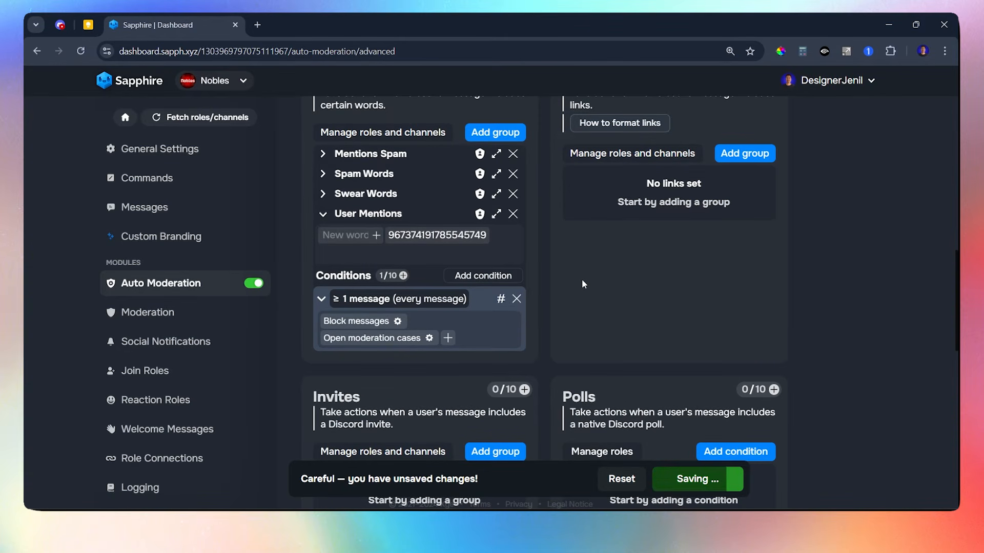
left_click(323, 214)
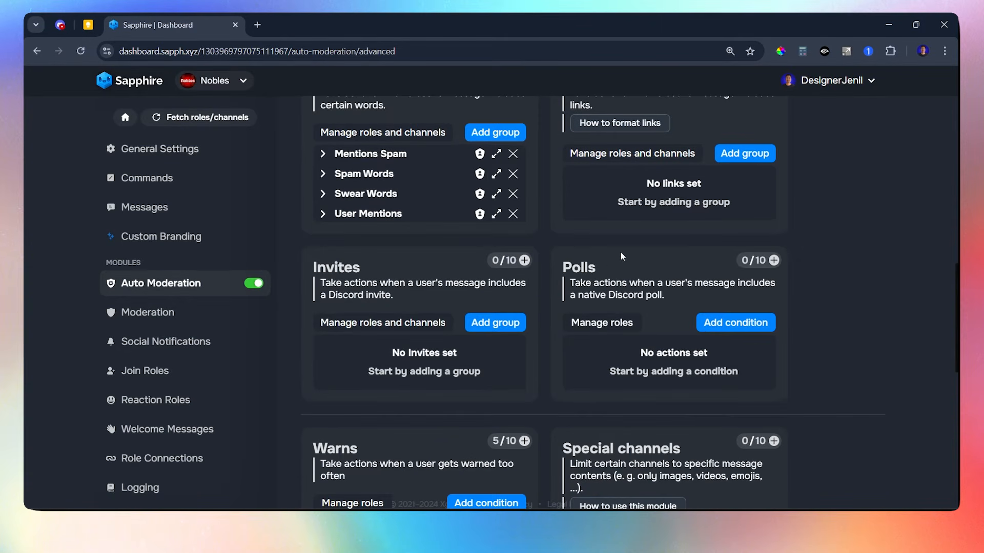
Exclude the Admins role from the User Mentions group
scroll(411, 276, "up", 1)
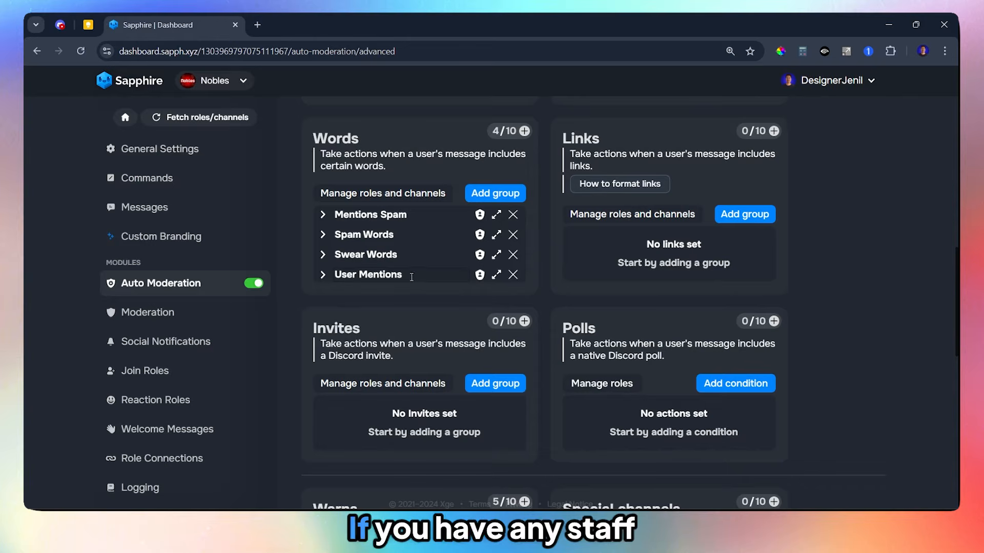
left_click(480, 275)
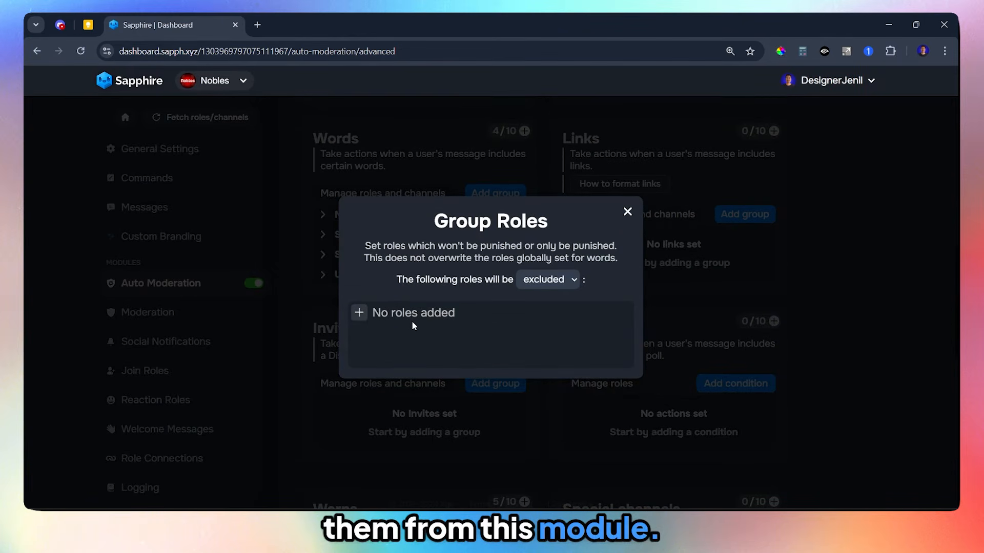
left_click(359, 313)
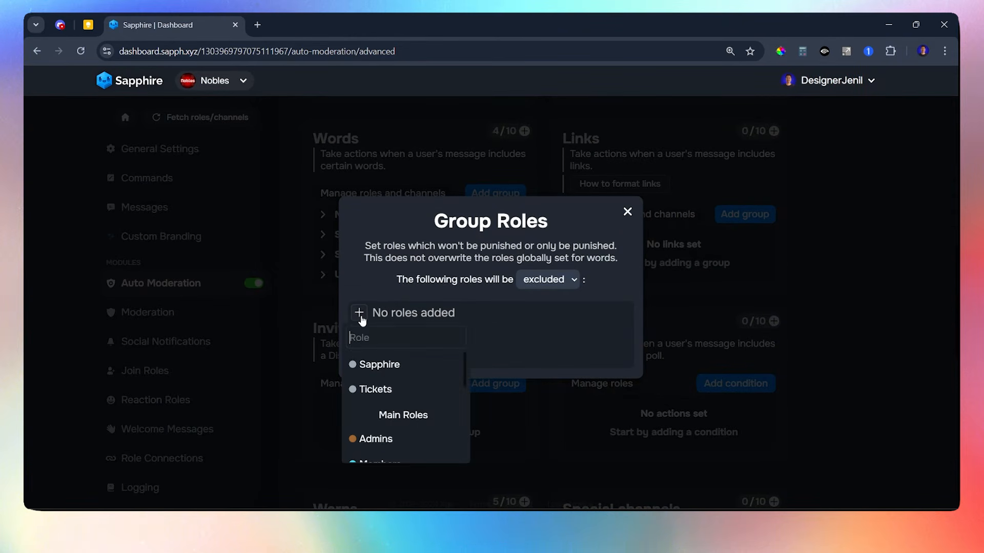
left_click(381, 441)
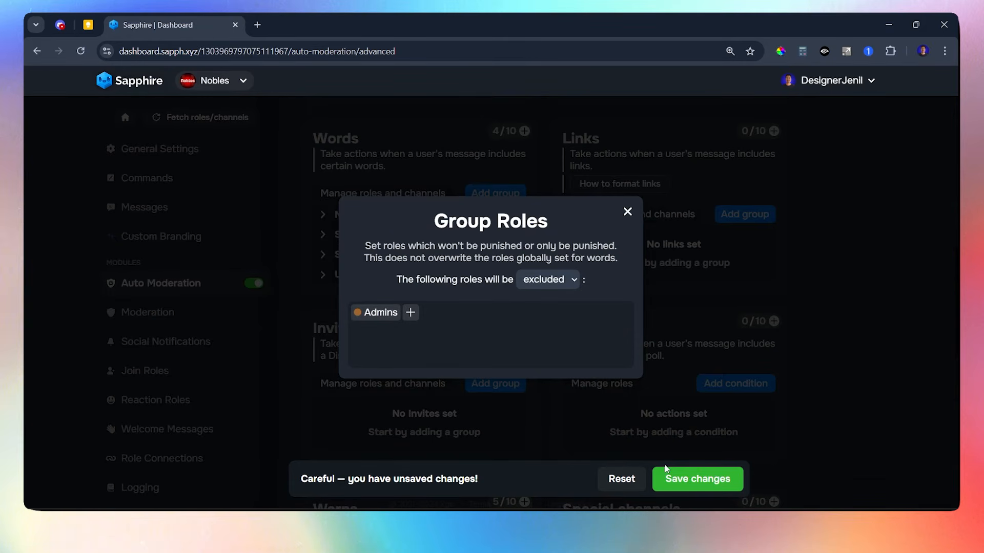
left_click(627, 212)
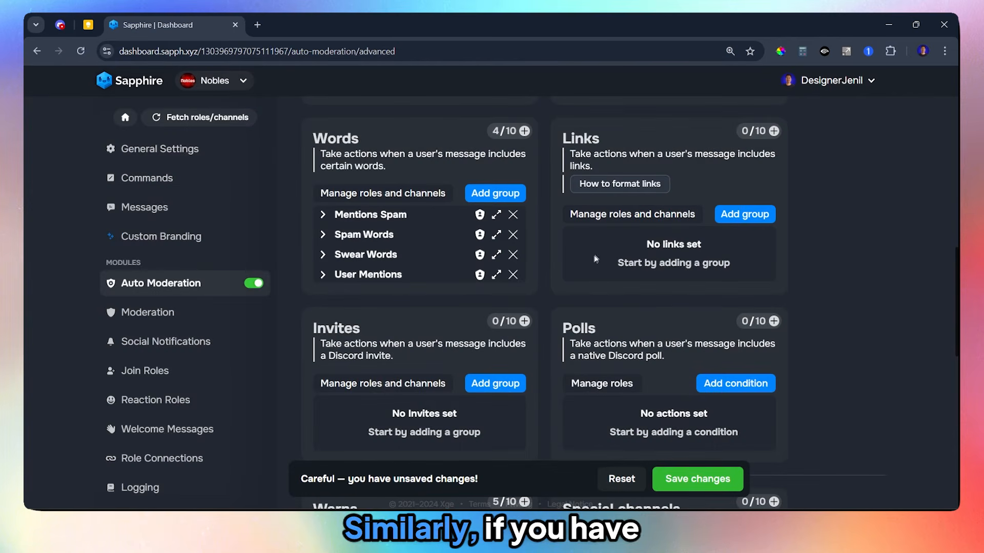
Exclude the off-topic channel from the User Mentions group's every-message condition and save the changes
left_click(323, 275)
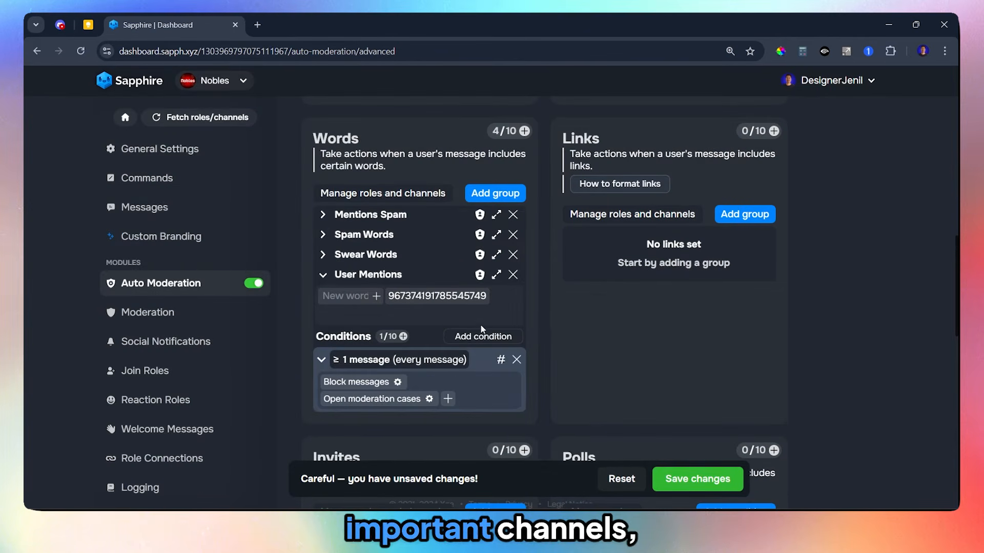
left_click(501, 361)
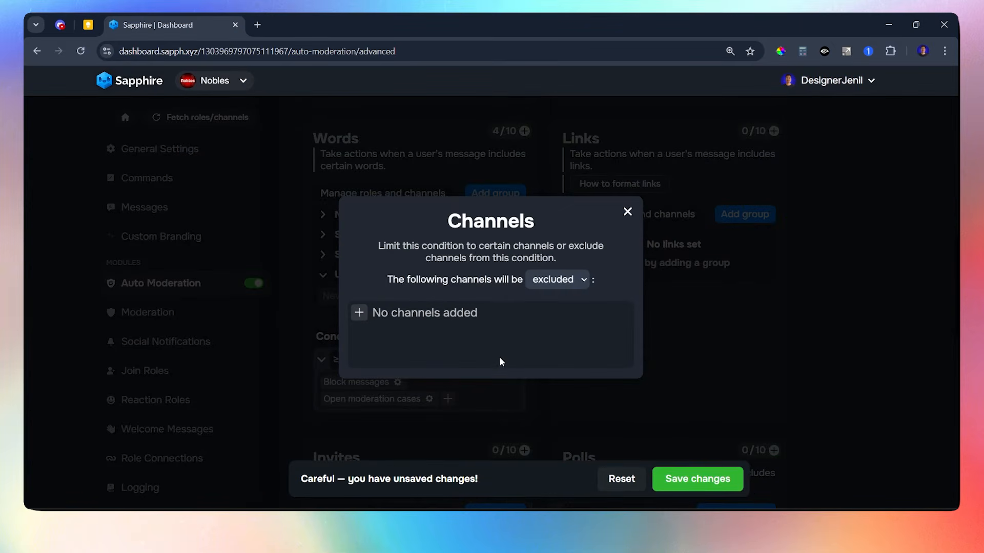
left_click(358, 314)
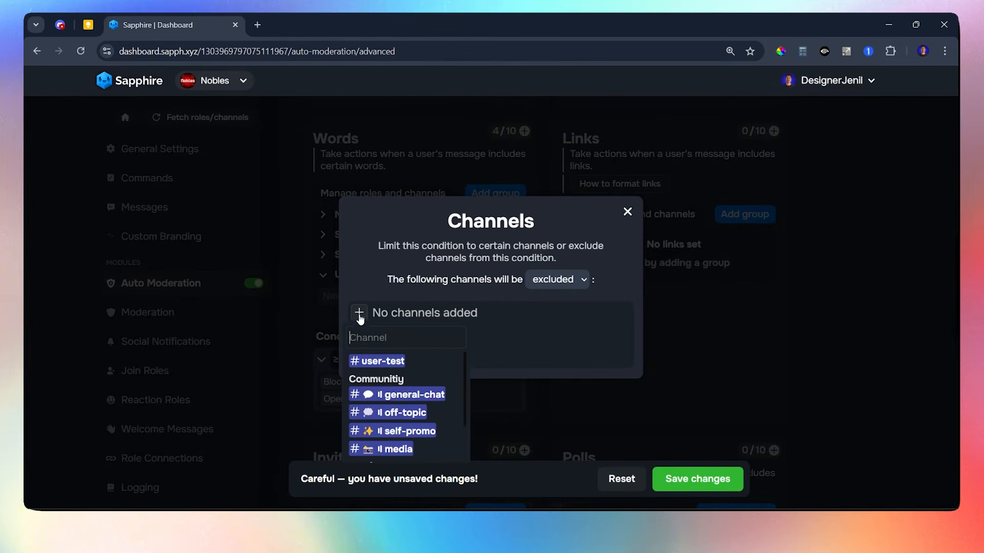
left_click(394, 418)
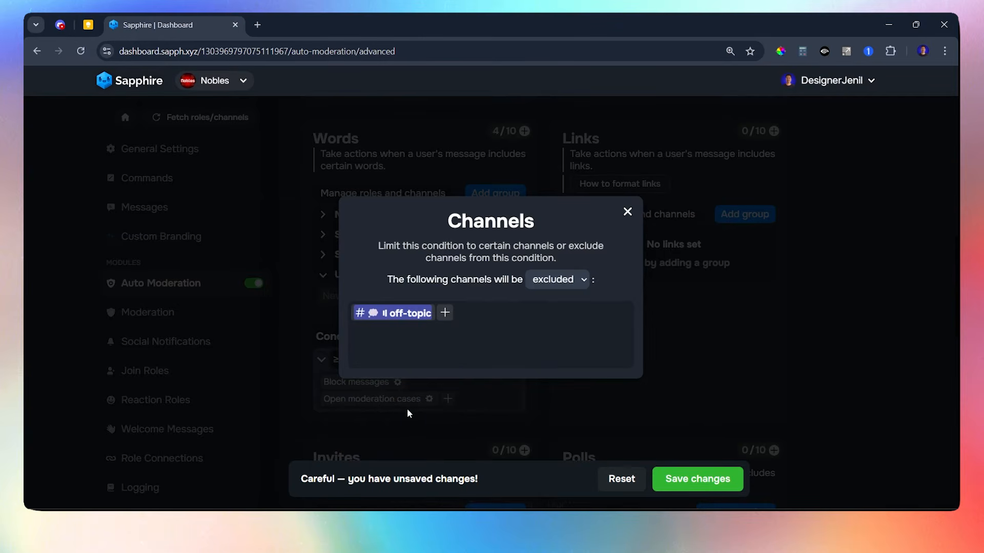
left_click(628, 212)
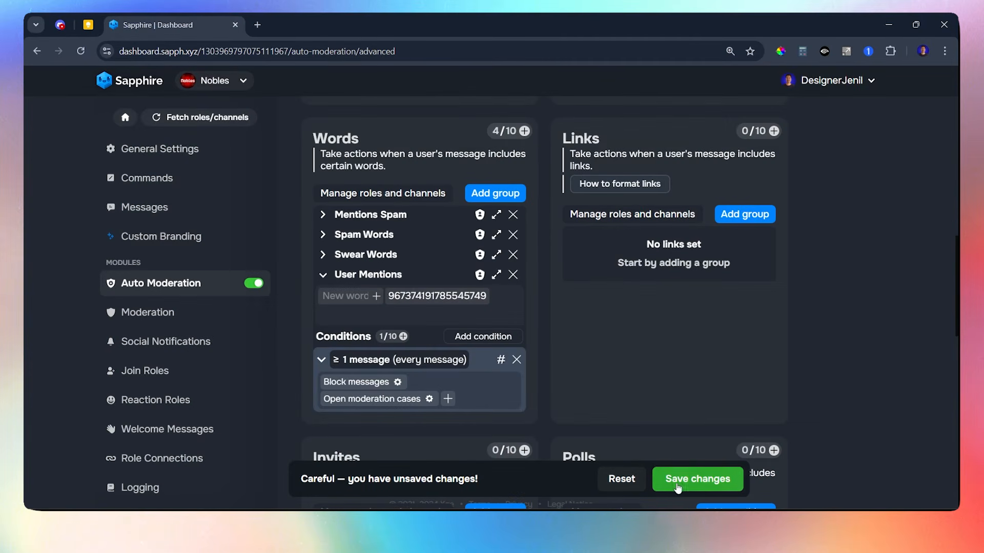
left_click(677, 485)
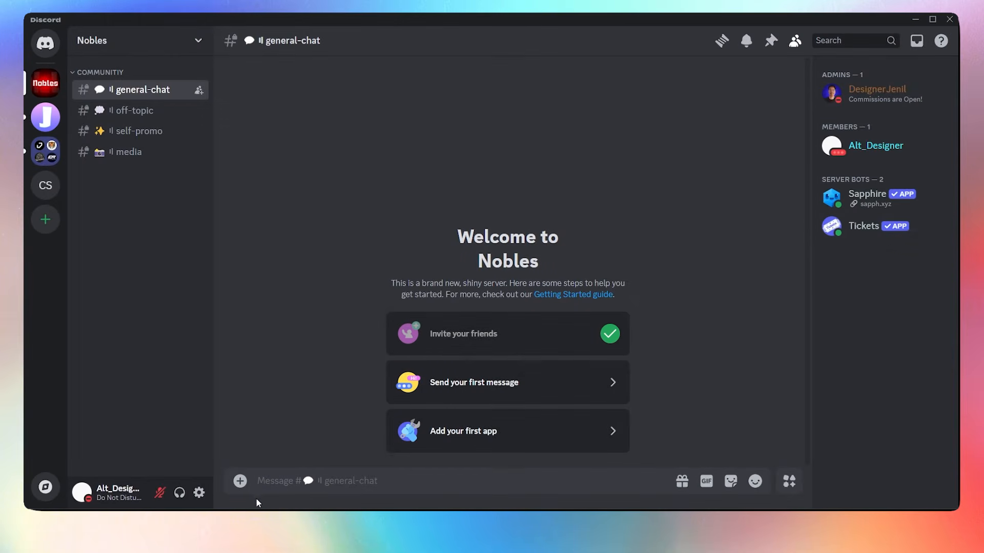
type("@e")
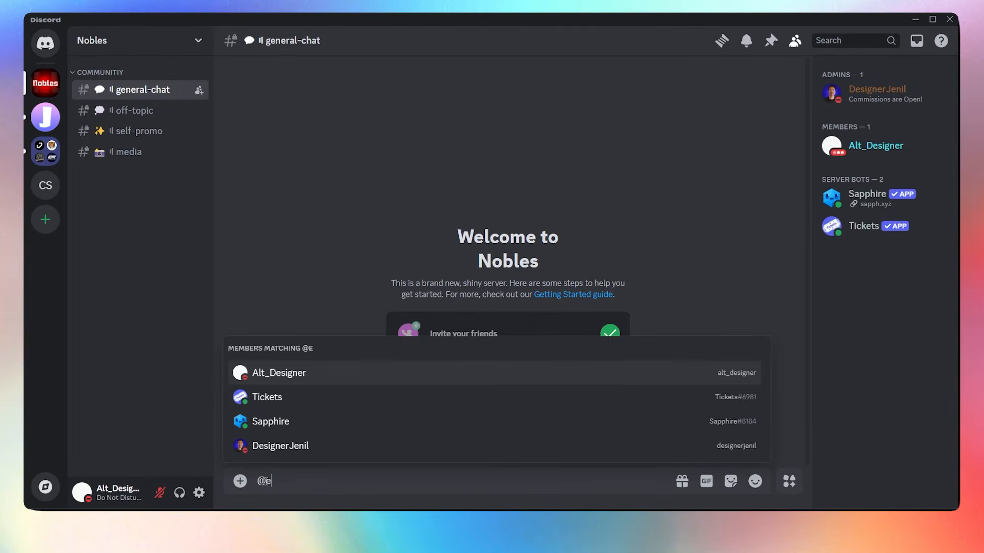
type("veryone")
key("Return")
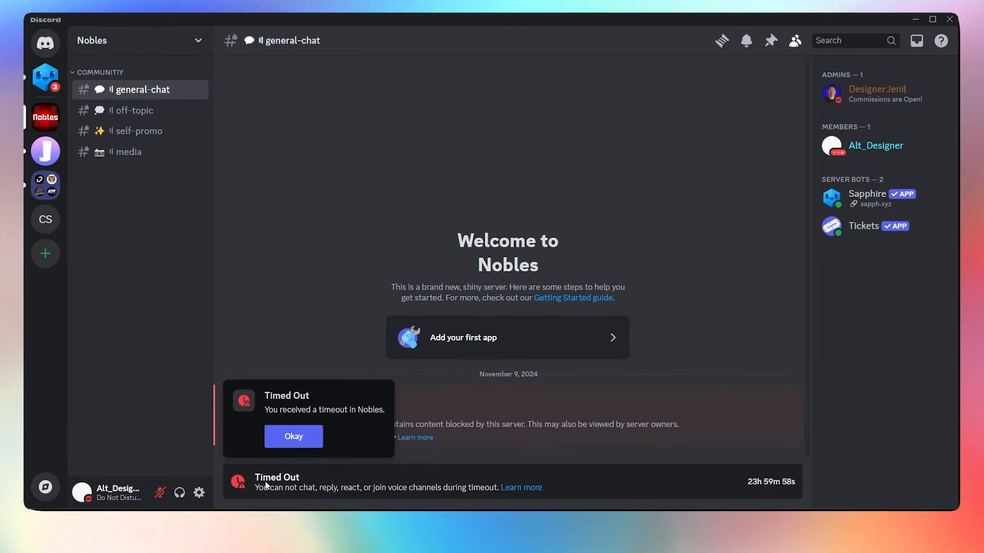
left_click(292, 441)
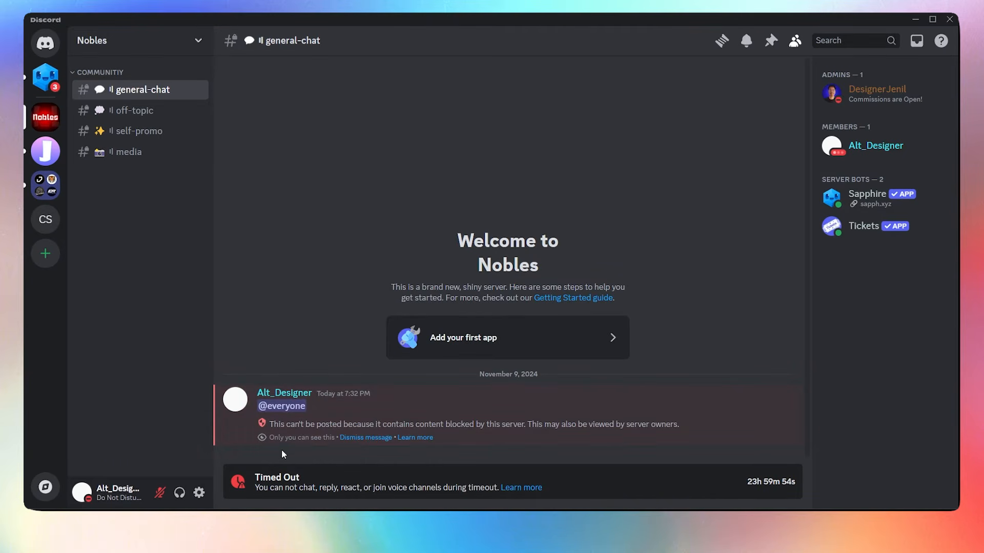
left_click(38, 86)
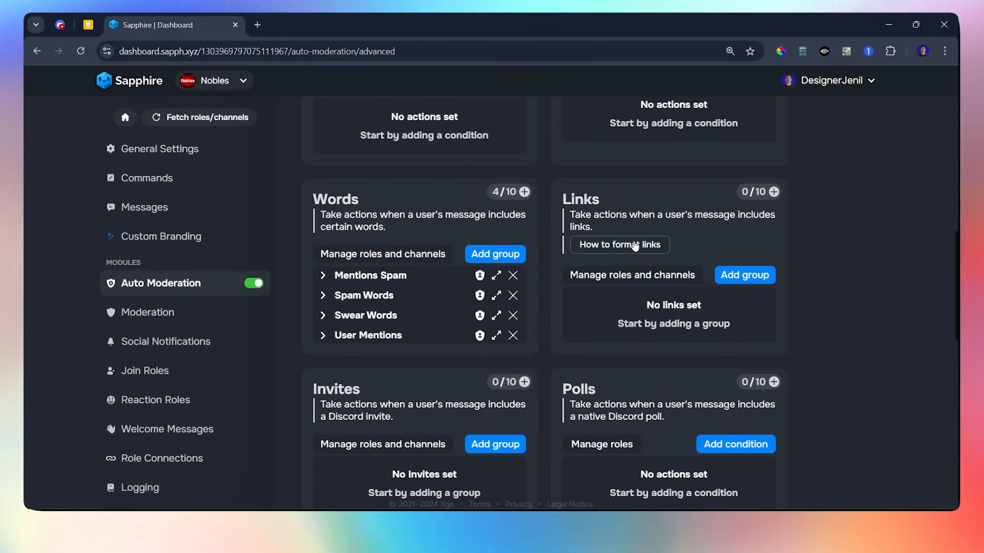
Add two link groups, leaving the default "All links, except ..." group as is and naming the second "Blacklist Links"
left_click(723, 280)
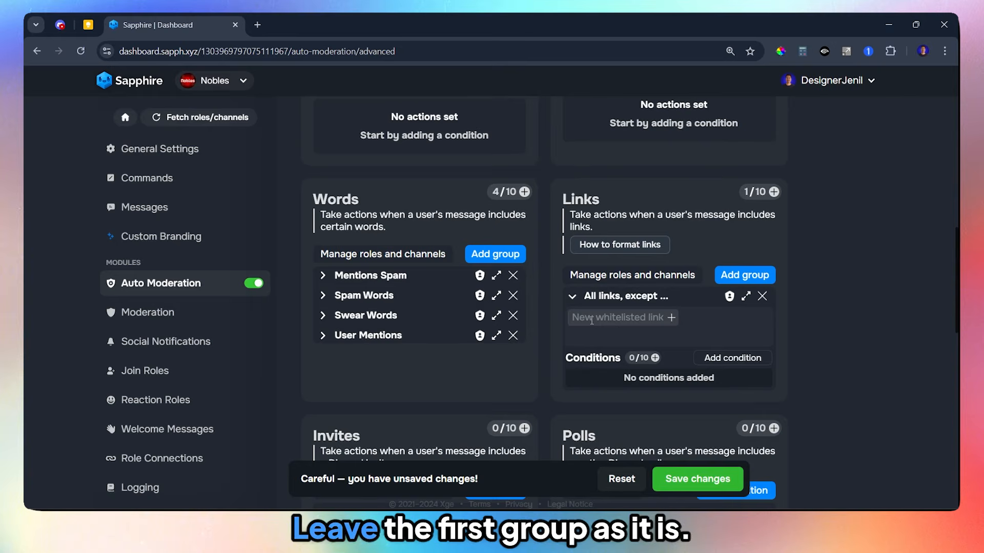
left_click(571, 299)
left_click(745, 275)
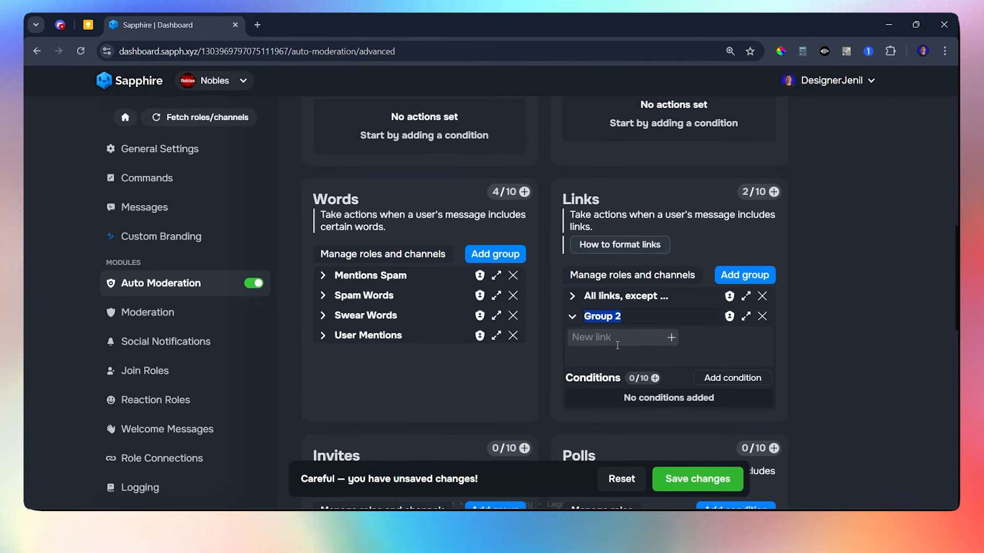
type("Blacklist Linnks")
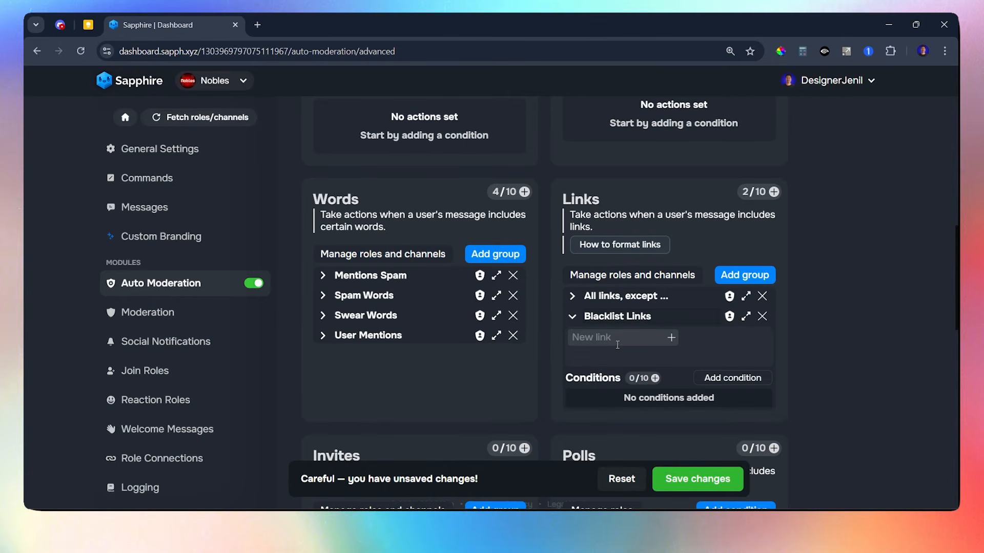
left_click(747, 316)
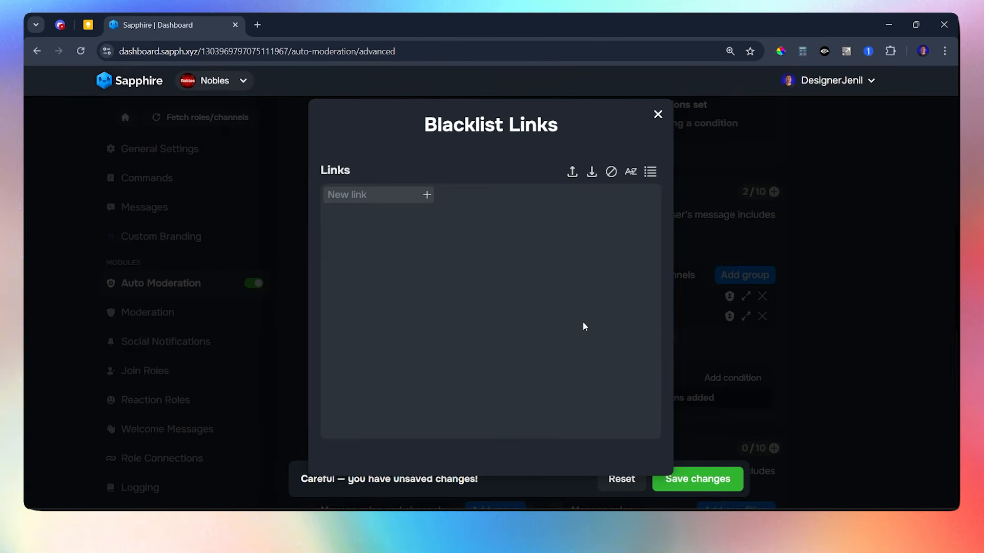
left_click(357, 195)
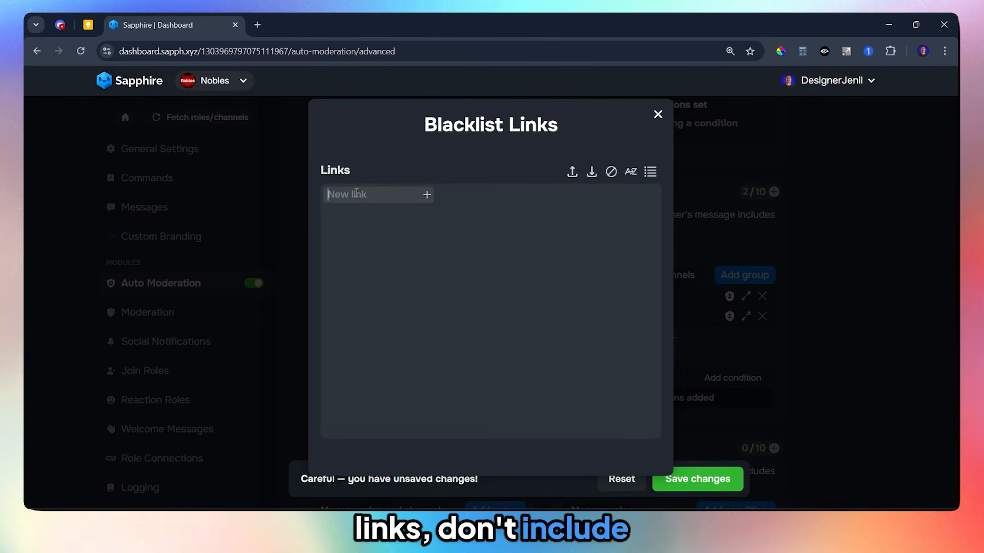
type("www.google")
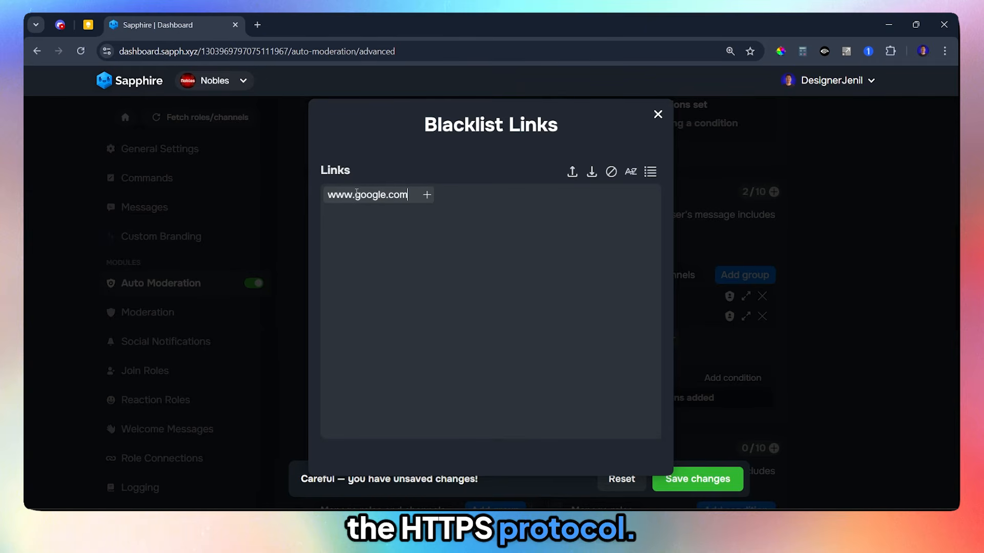
type(".com")
left_click(426, 196)
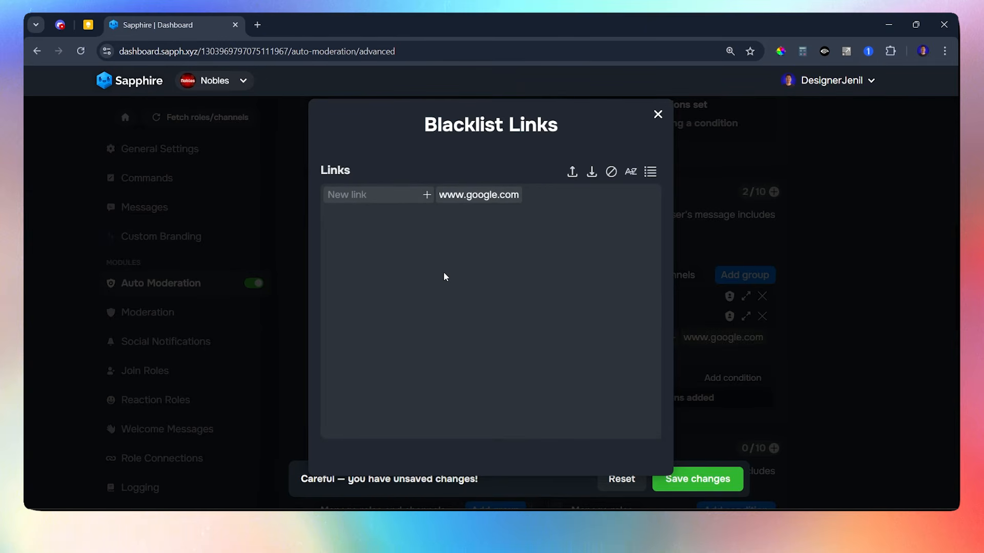
left_click(592, 180)
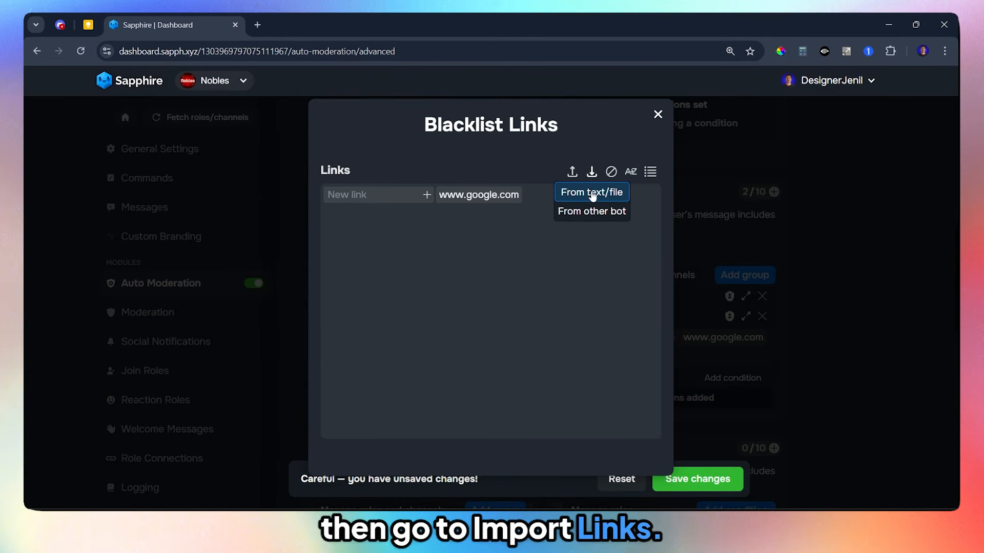
left_click(593, 195)
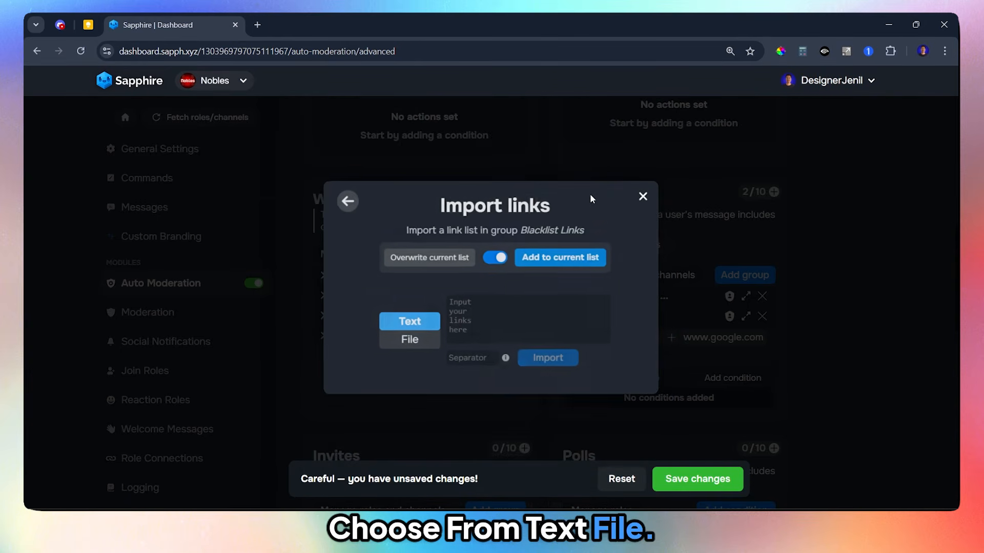
left_click(479, 315)
type("www.twitter.com/ www.telegram.org/ www.tiktok.com/")
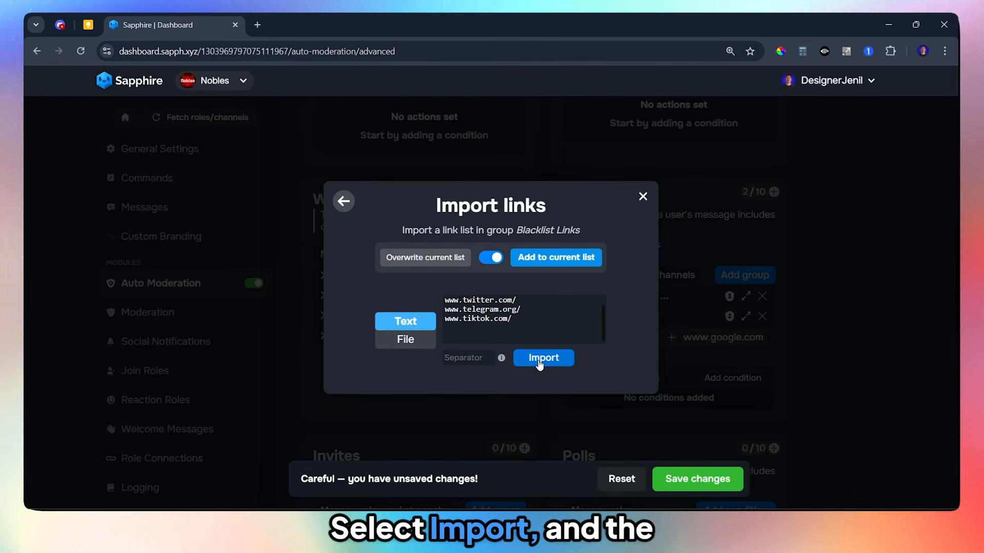
left_click(539, 361)
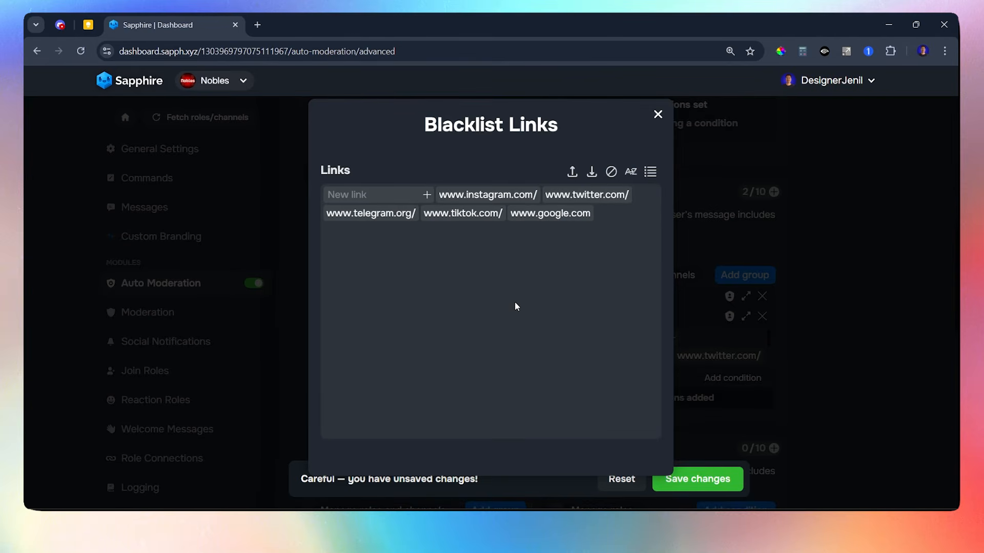
left_click(658, 115)
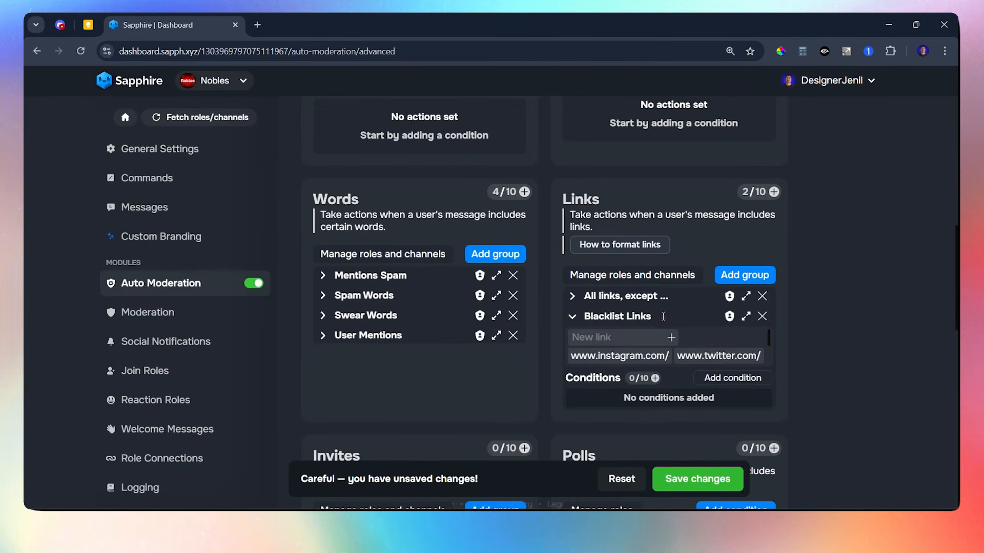
Add an every-message condition to the Blacklist Links group with a Delete messages action set to delete all
left_click(572, 318)
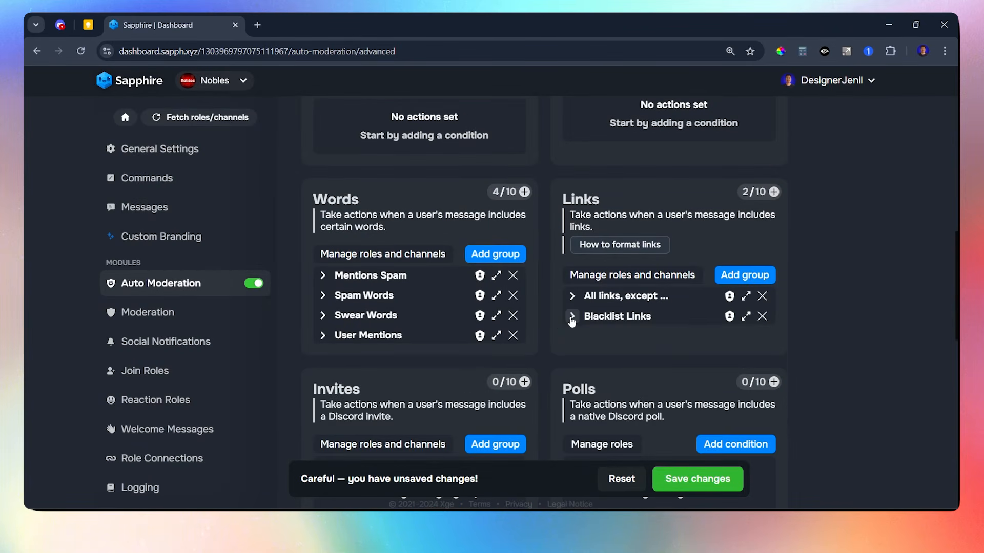
left_click(572, 318)
left_click(732, 377)
scroll(580, 364, "down", 1)
left_click(578, 363)
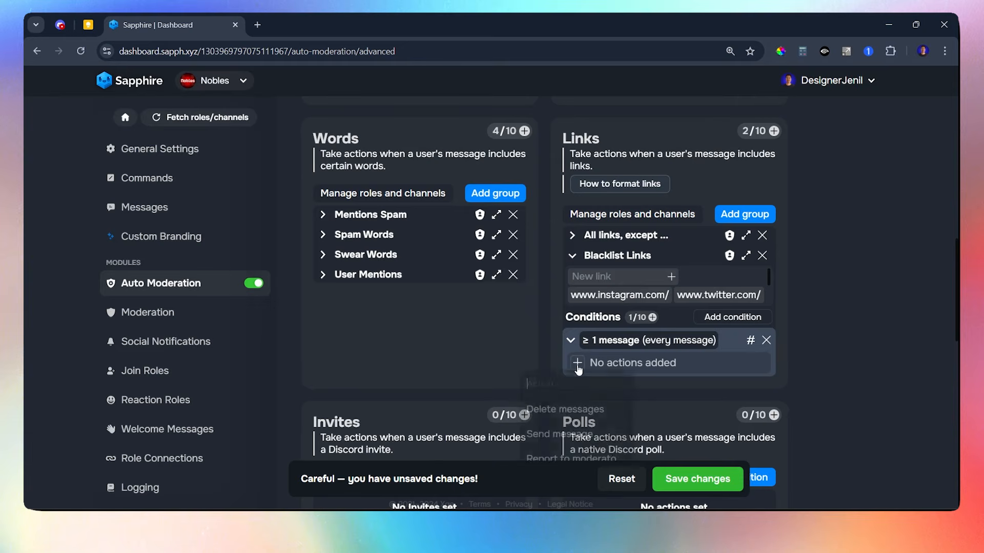
scroll(576, 366, "down", 1)
left_click(577, 365)
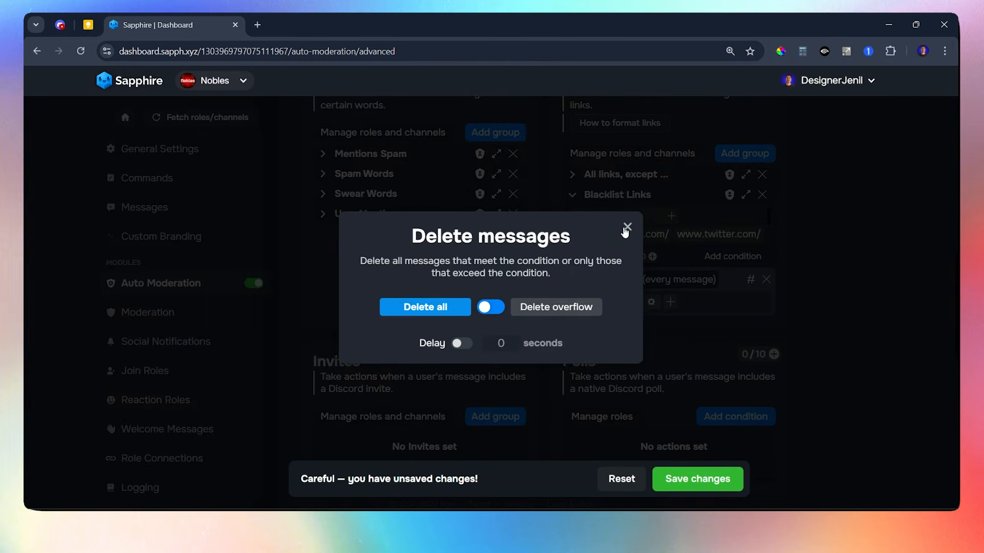
left_click(626, 225)
Add an Open moderation cases action to the Blacklist Links condition, enabling Warn with the reason "No Links Promotion"
left_click(670, 301)
scroll(646, 379, "down", 2)
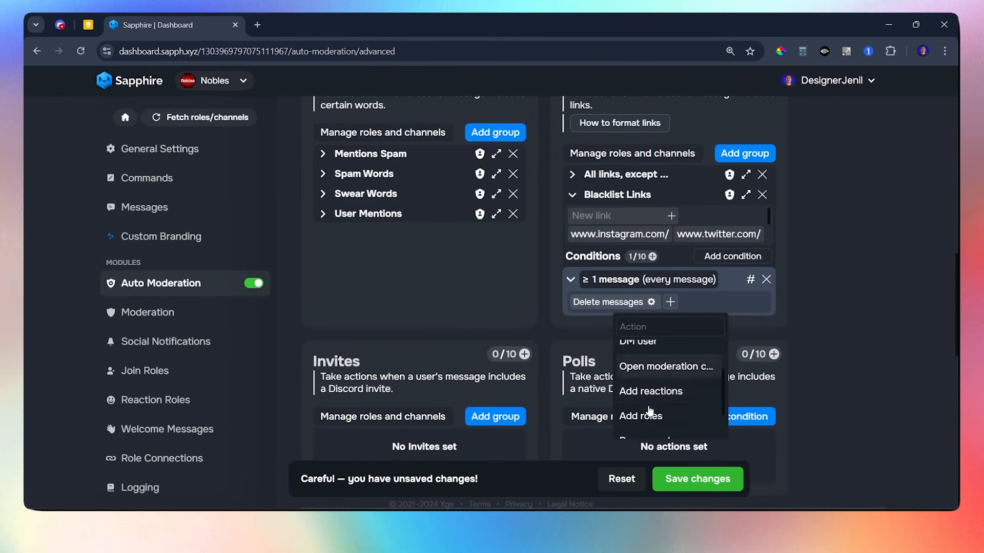
left_click(646, 366)
left_click(370, 237)
left_click(532, 239)
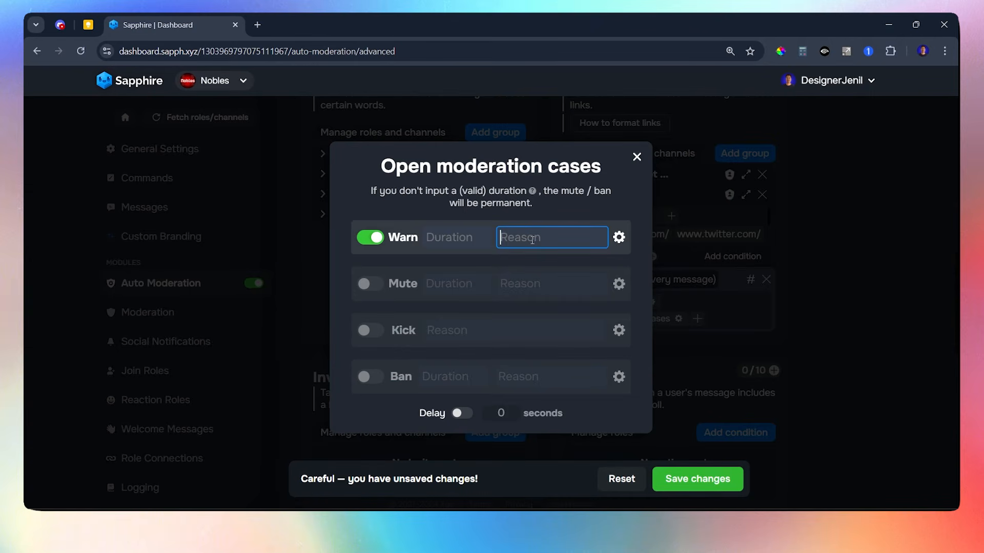
type("S")
key("BackSpace")
type("No Links Promotion")
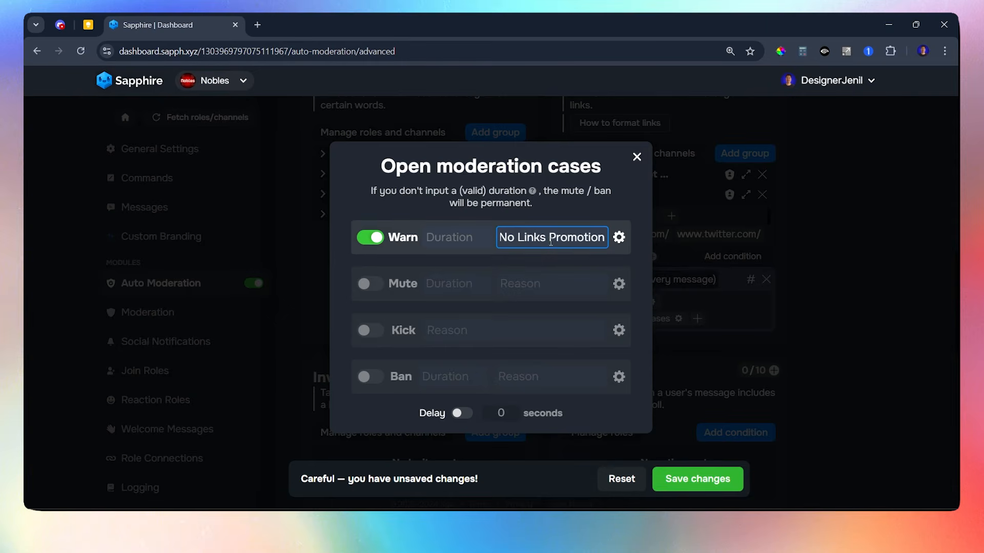
left_click(556, 259)
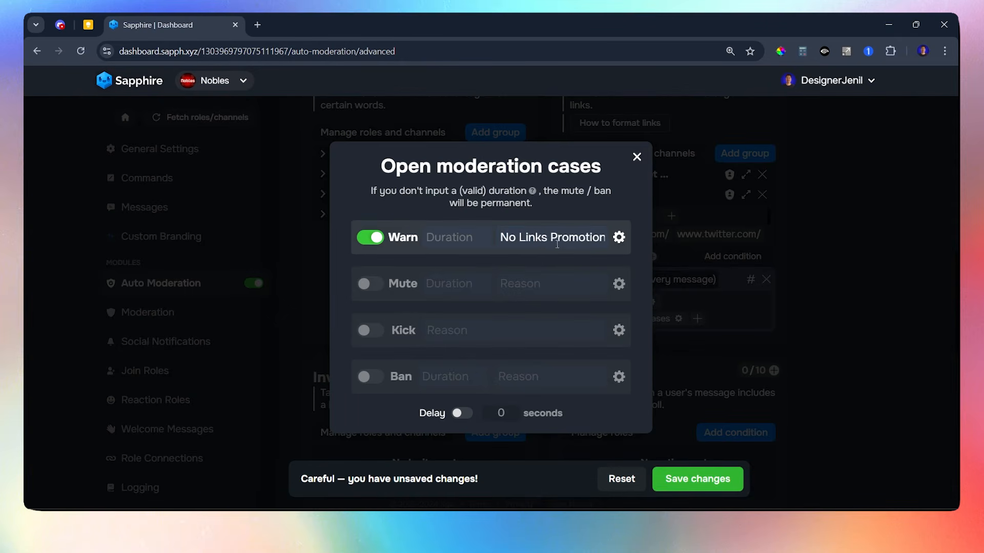
Turn off the warndone message for the Blacklist Links group's warn and close the action's settings
left_click(620, 242)
left_click(603, 285)
left_click(627, 213)
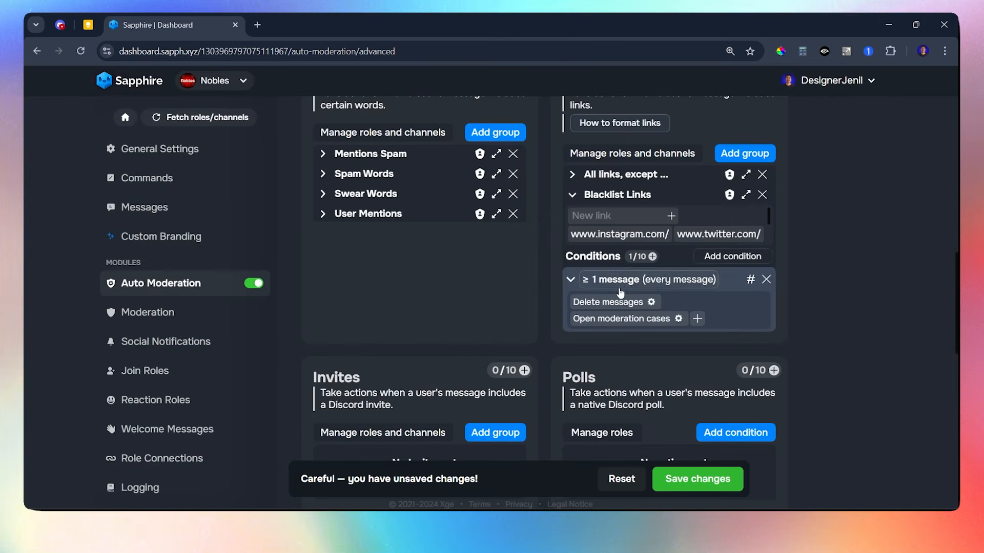
Exclude the self-promo channel from the Blacklist Links group's every-message condition
scroll(740, 320, "up", 1)
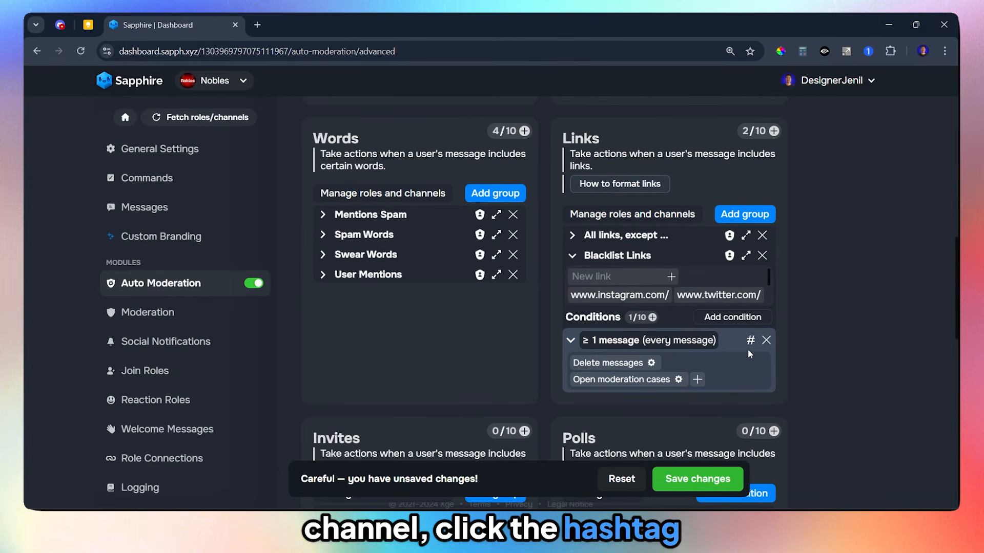
left_click(750, 340)
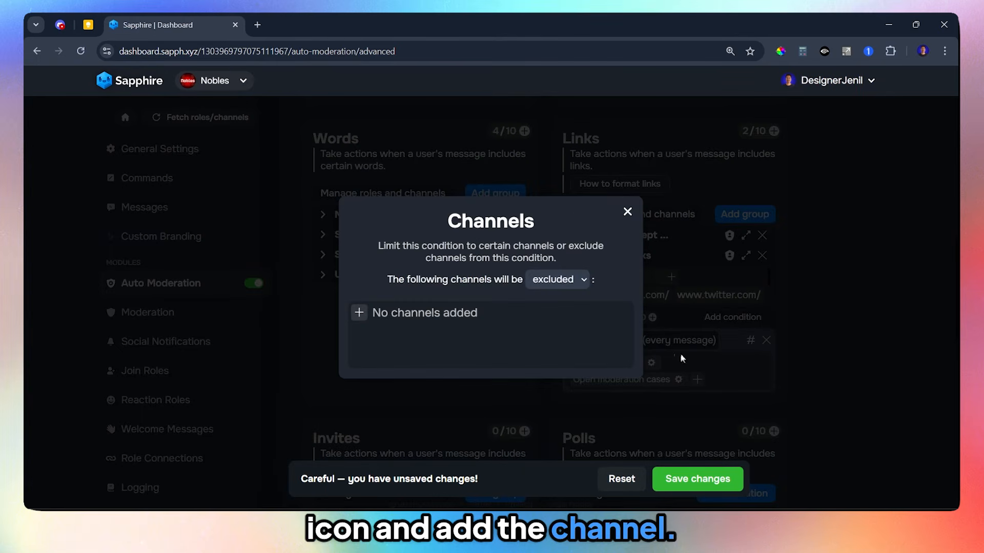
left_click(360, 312)
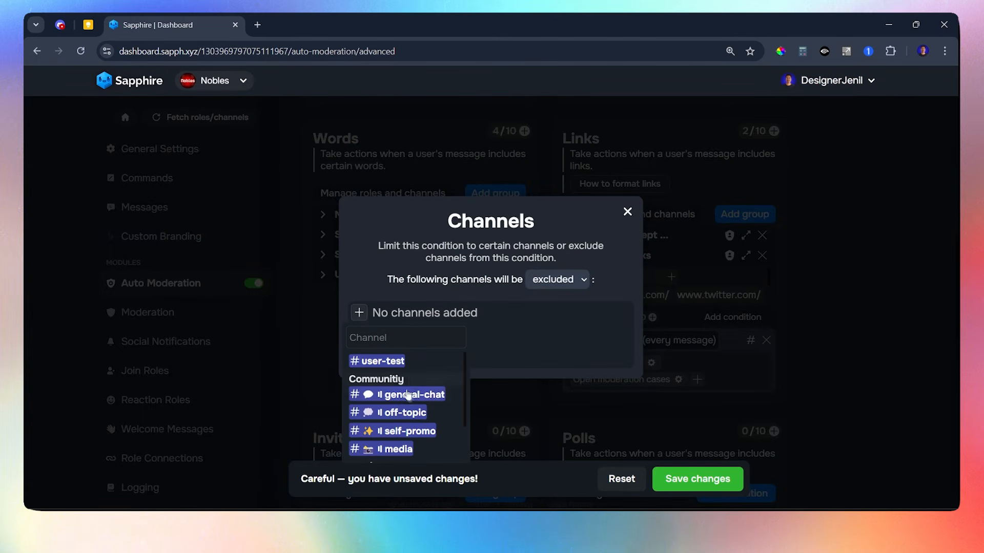
left_click(394, 433)
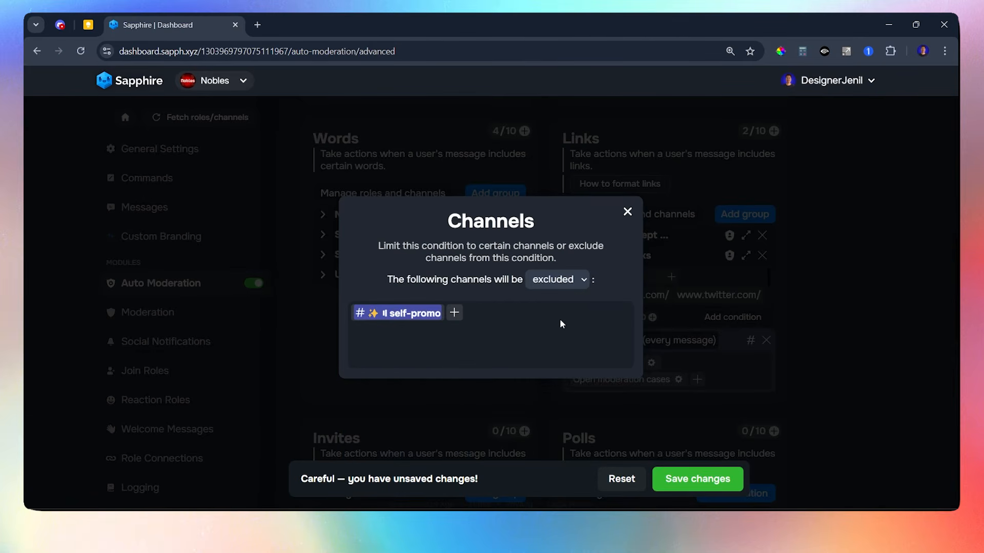
left_click(628, 213)
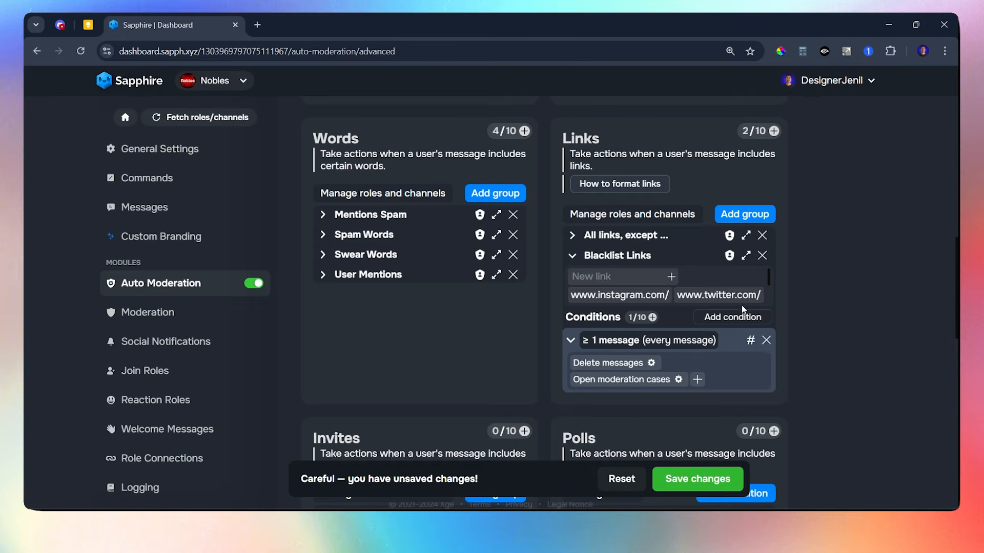
Exclude the Level 10 role from the Blacklist Links group and save the changes
left_click(730, 256)
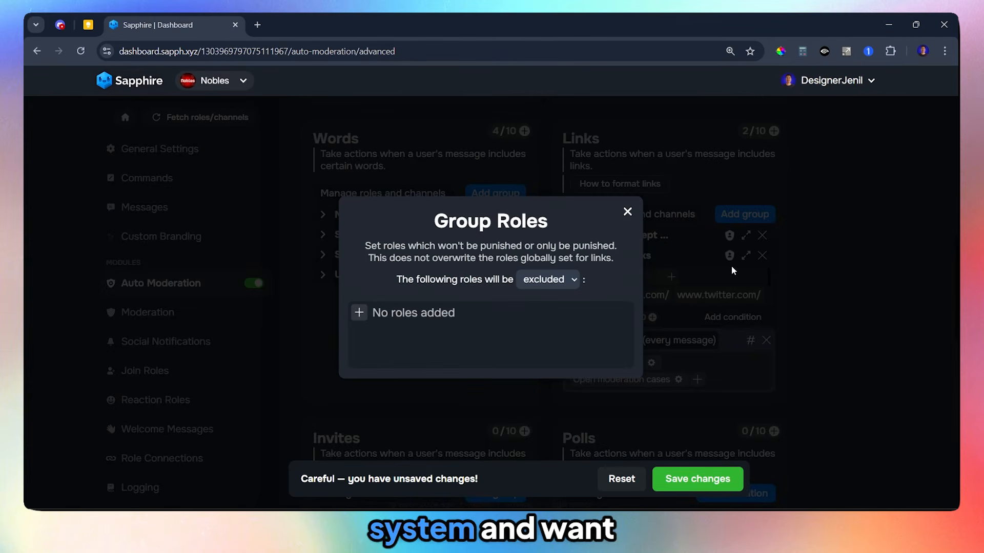
left_click(359, 313)
scroll(441, 392, "down", 5)
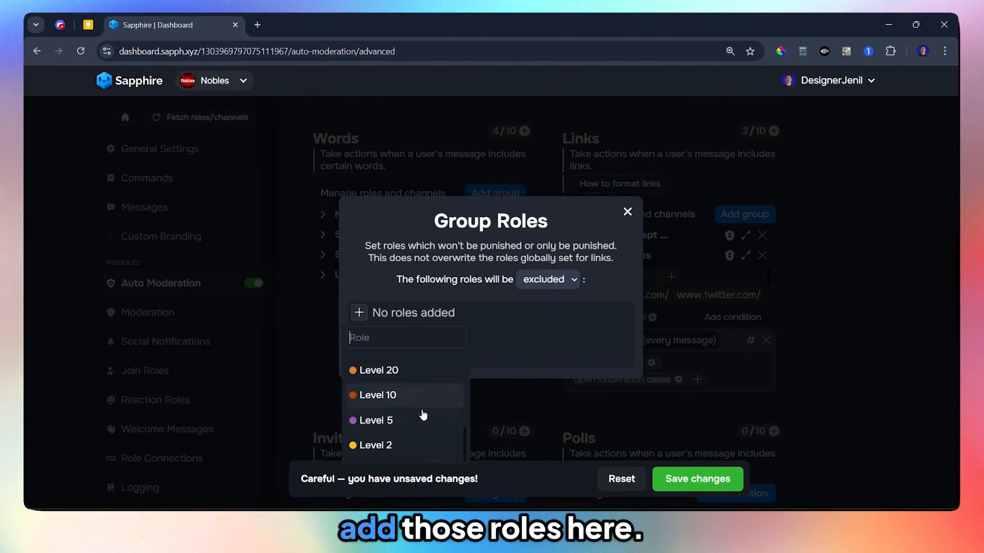
left_click(393, 397)
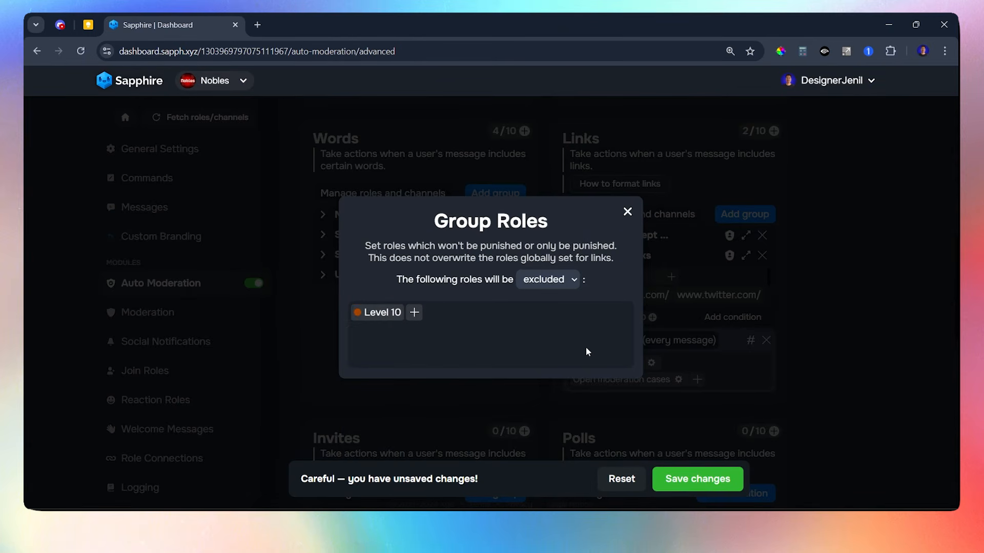
left_click(680, 288)
left_click(699, 478)
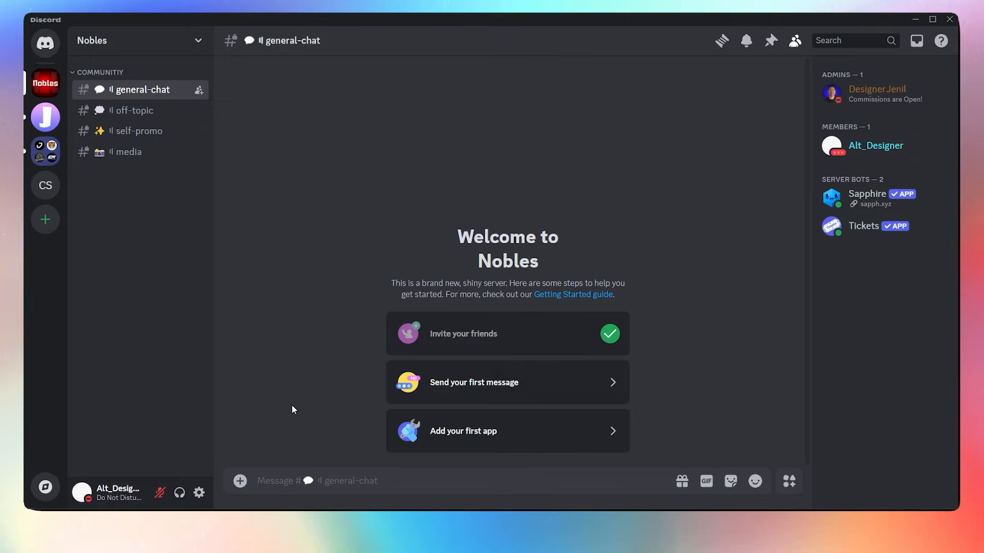
type("https://www.instagram.com/")
key("Return")
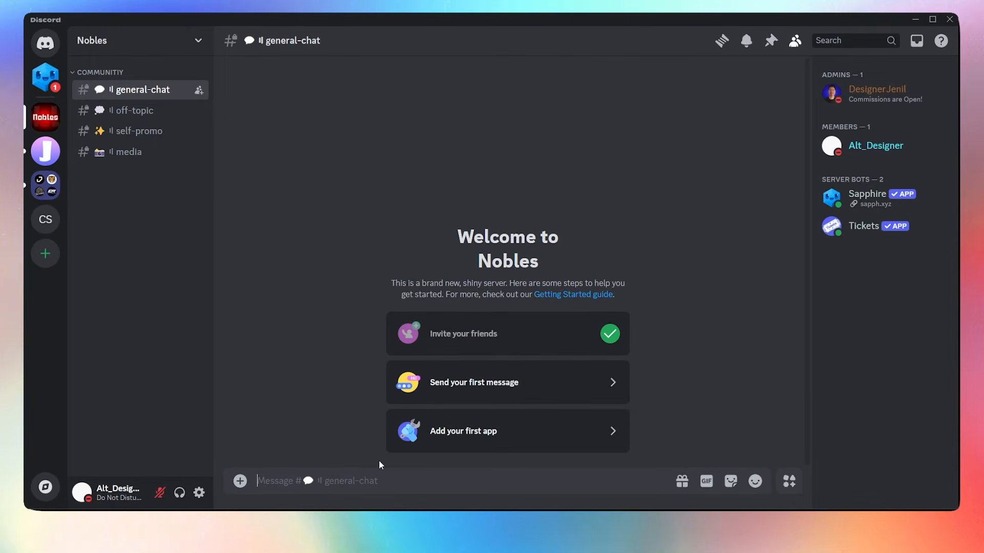
left_click(43, 78)
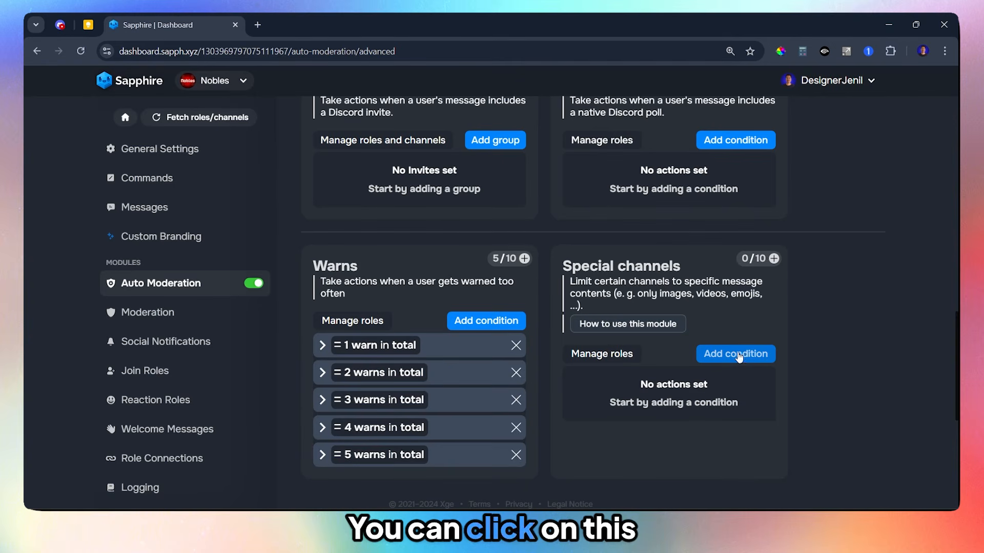
Check the Special channels usage guide, then add a special-channel condition with a Delete messages action
left_click(664, 326)
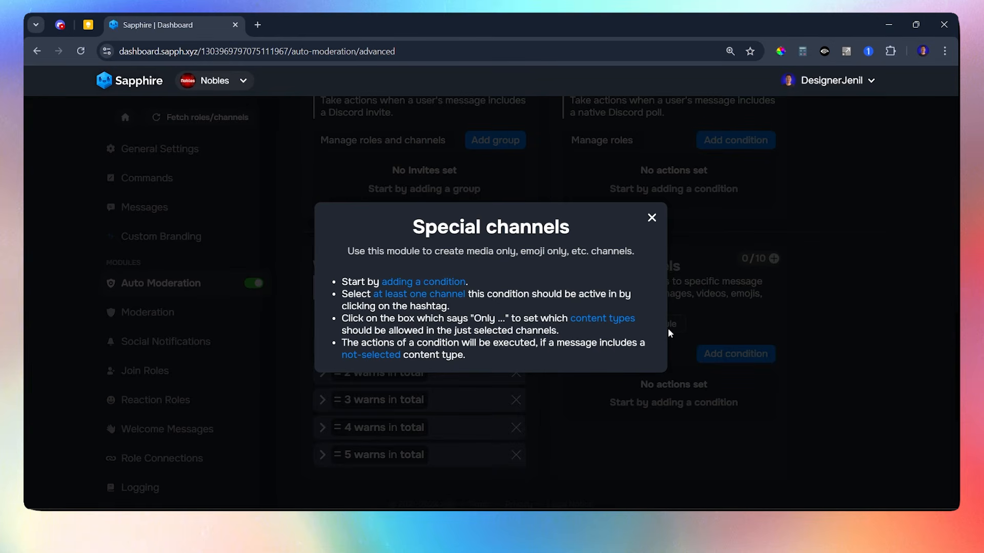
left_click(709, 295)
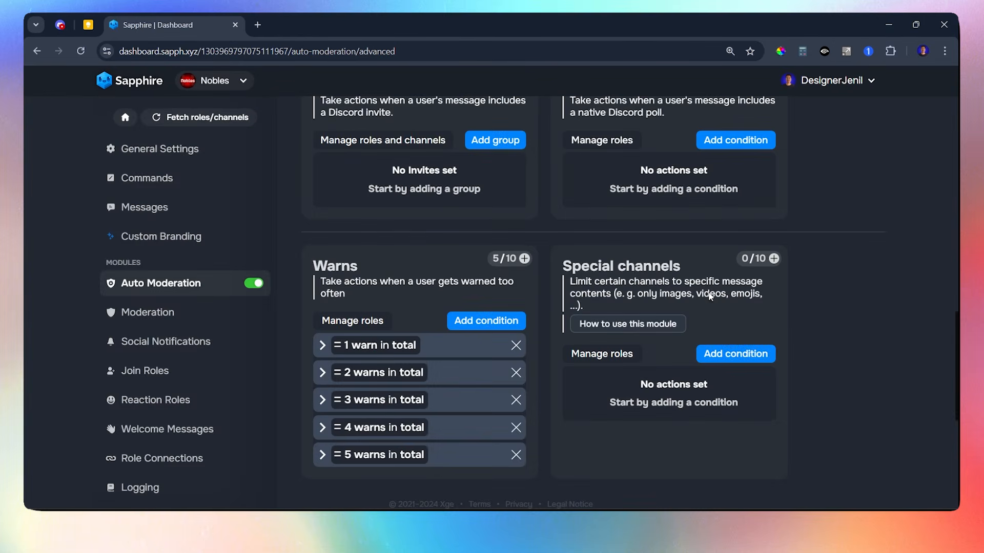
left_click(728, 353)
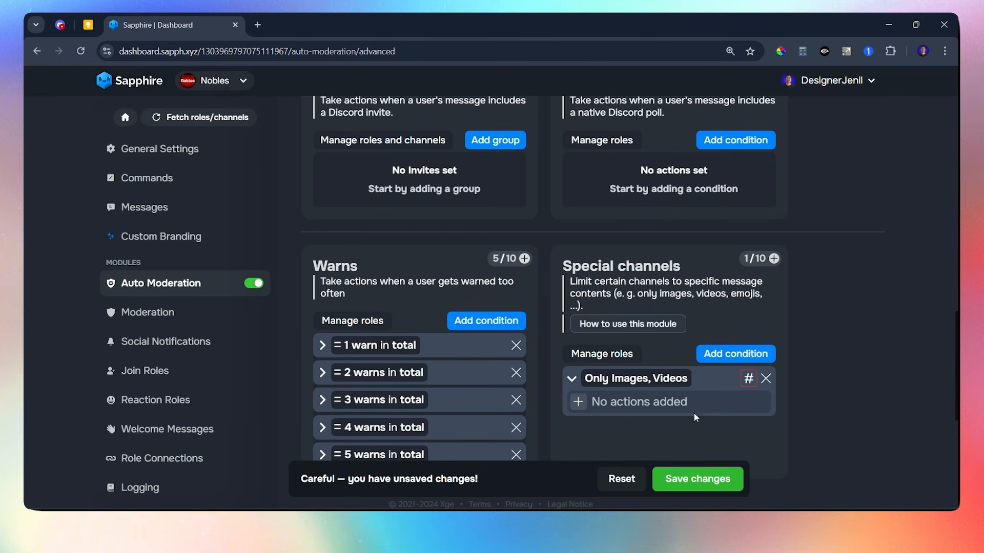
left_click(583, 408)
scroll(587, 410, "down", 2)
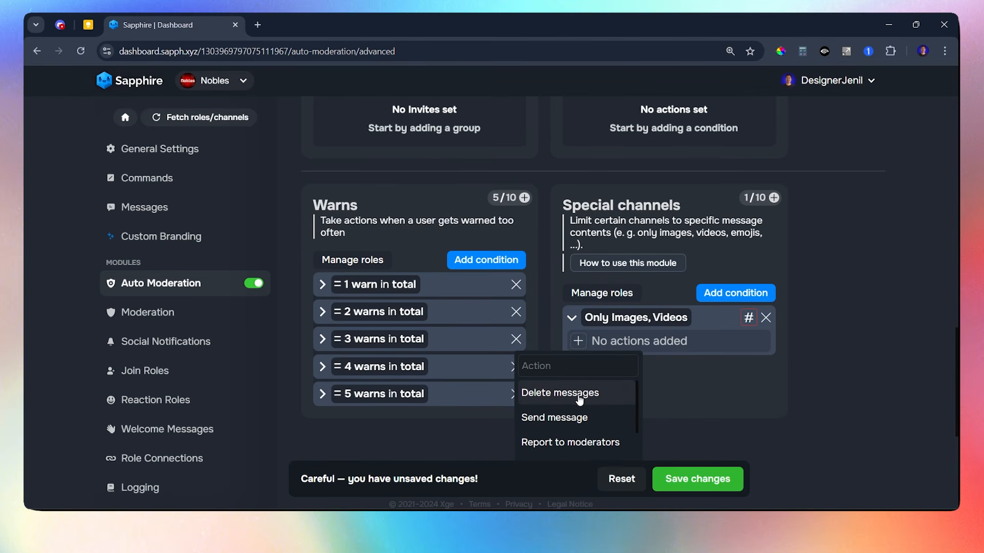
left_click(580, 397)
left_click(627, 227)
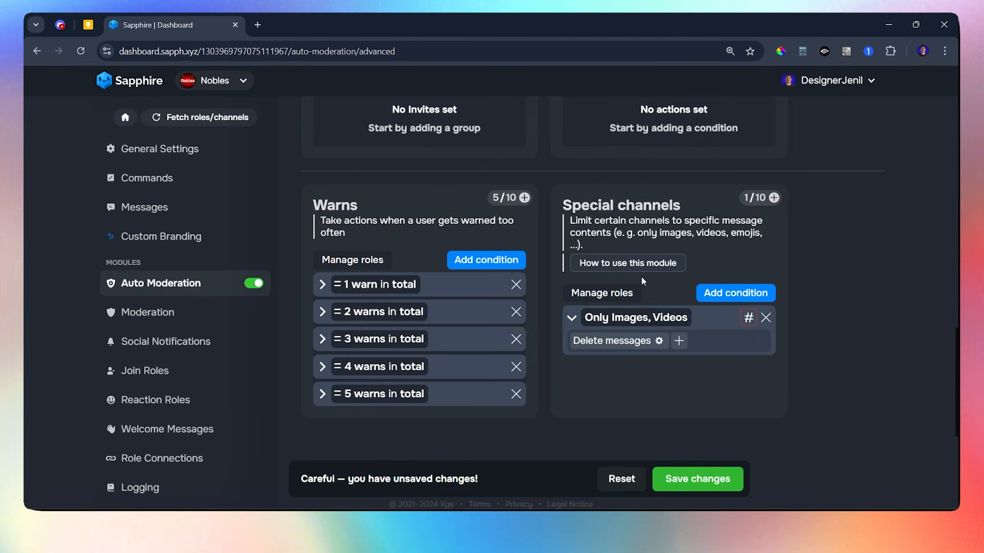
Add an Open moderation cases action to the special-channel condition, enabling Warn with the reason "Only Media Content"
left_click(679, 341)
scroll(678, 410, "down", 1)
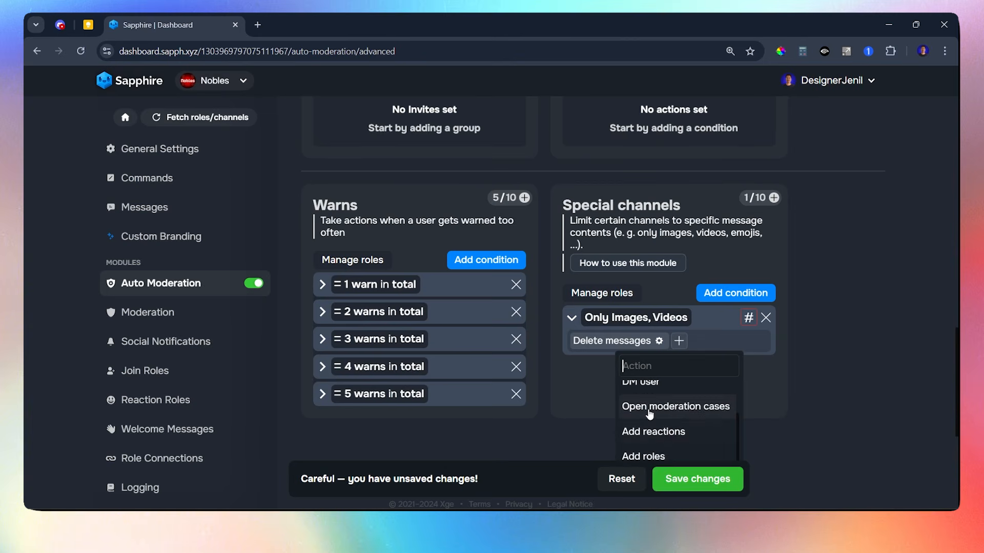
left_click(681, 410)
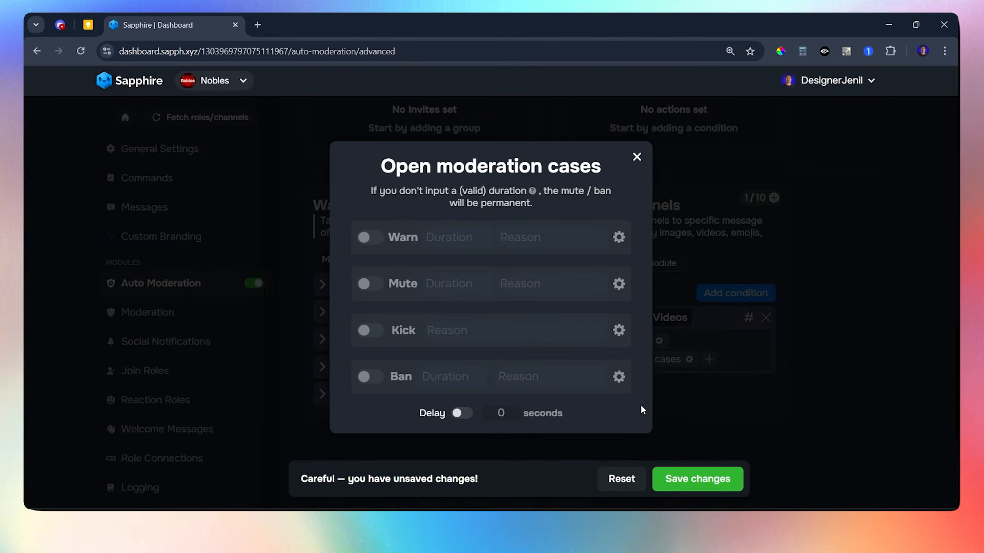
left_click(366, 238)
left_click(533, 236)
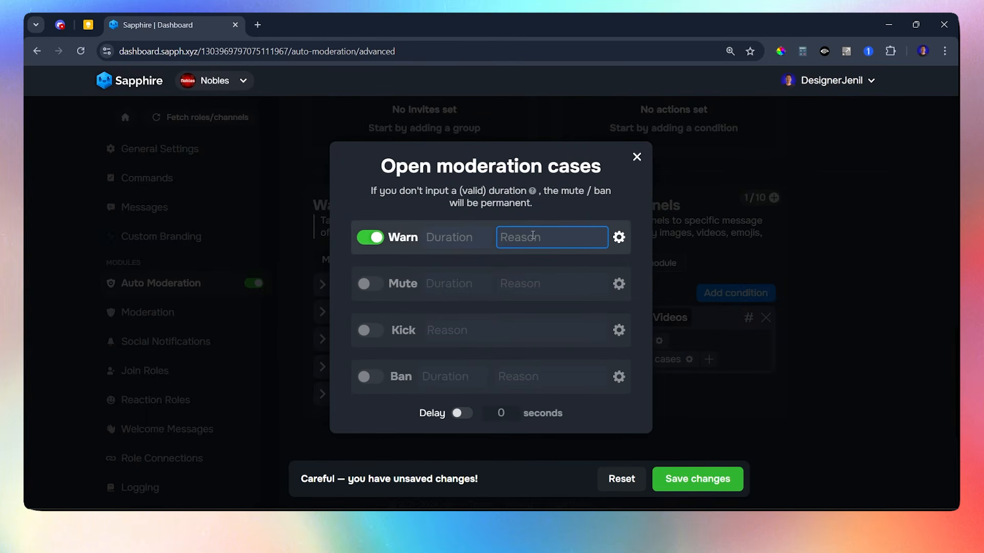
type("Only Media Content")
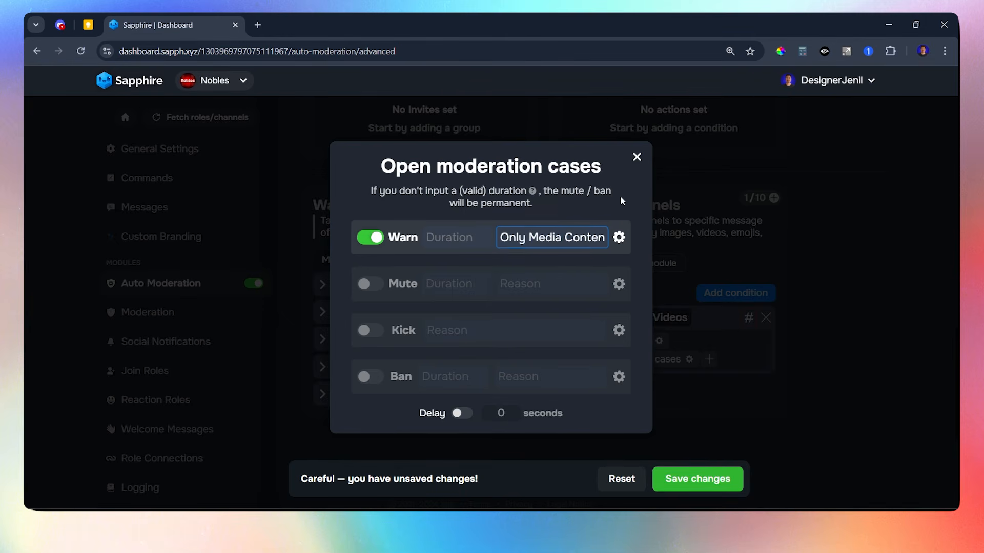
Turn off the warndone message for the special-channel condition's warn and close the action's settings
left_click(619, 236)
left_click(606, 287)
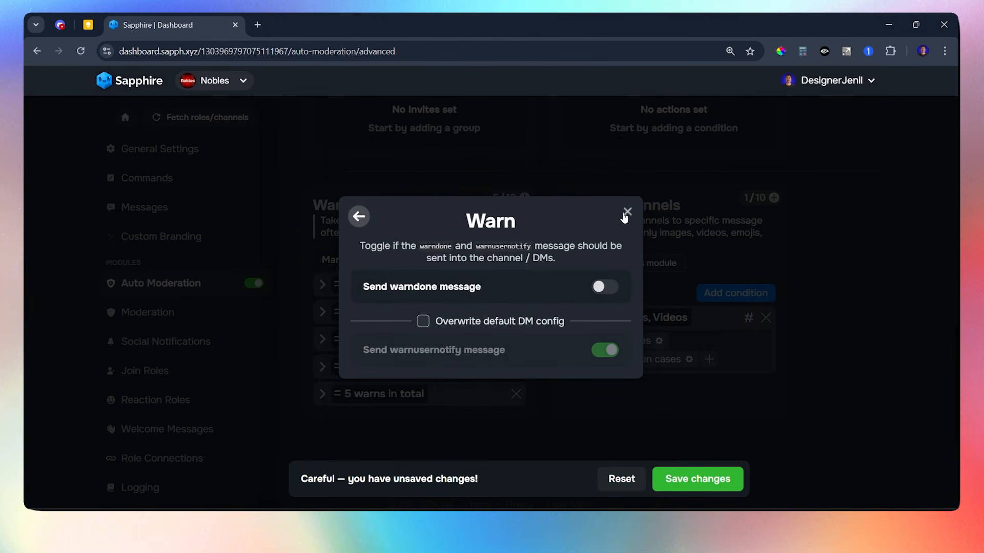
left_click(627, 212)
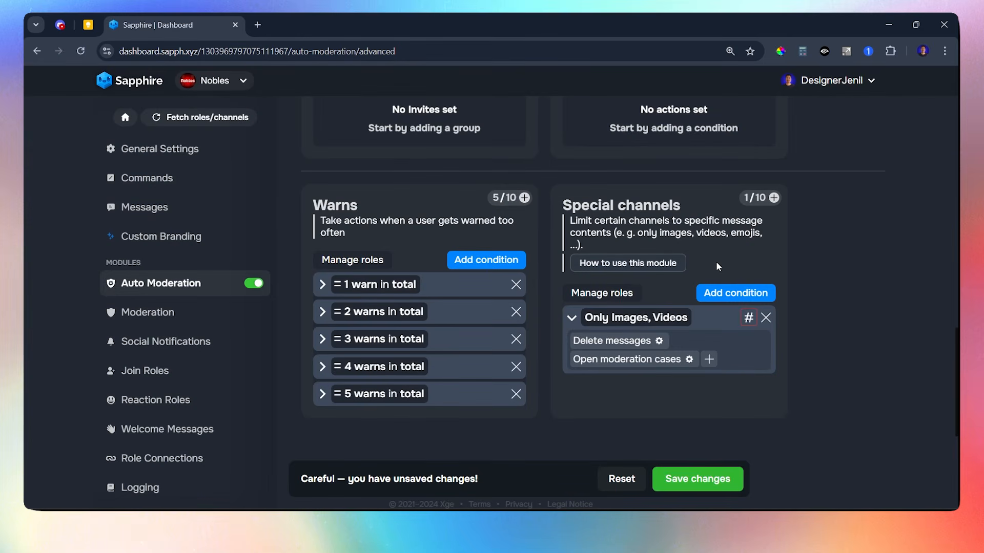
Examine which message content types can be allowed in the special-channel condition
left_click(642, 321)
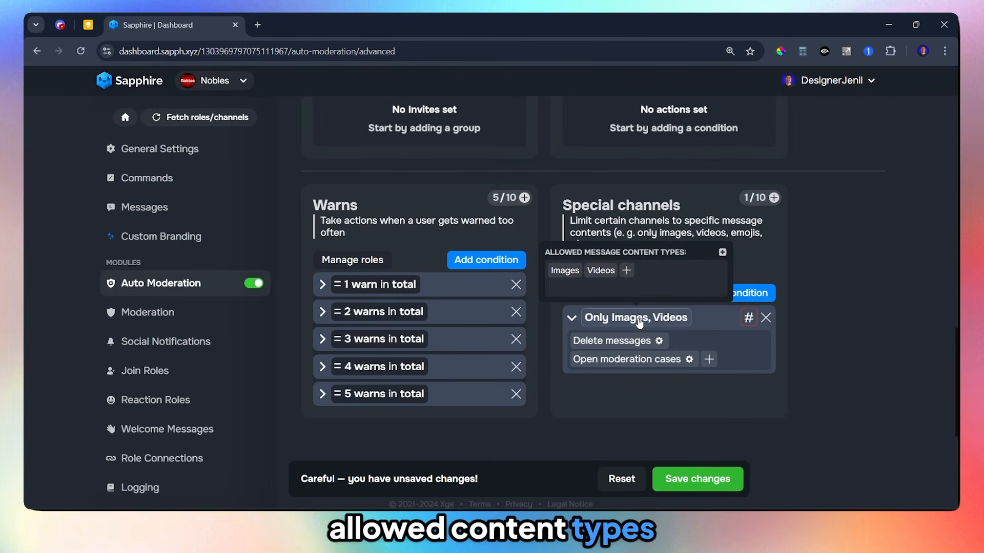
left_click(627, 272)
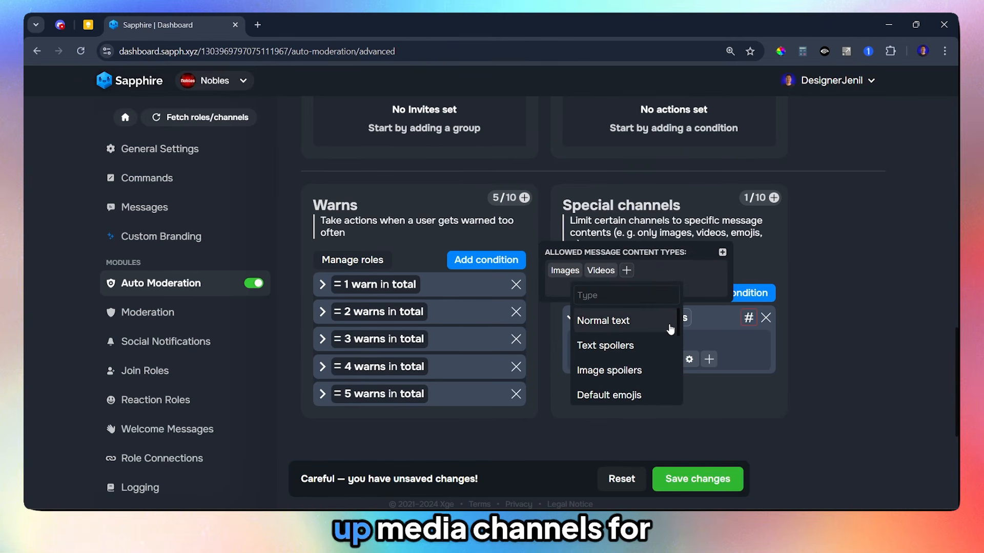
scroll(676, 351, "down", 3)
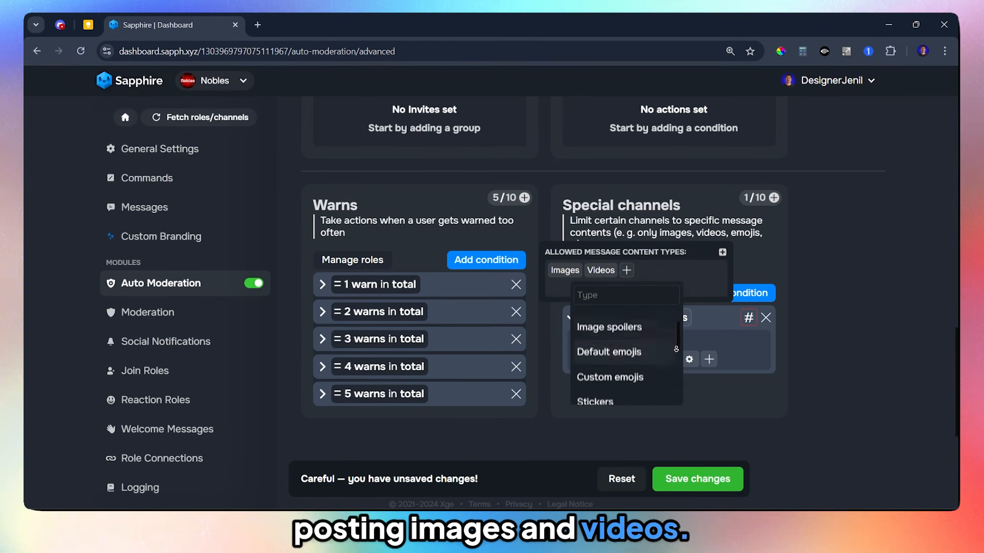
scroll(676, 351, "down", 5)
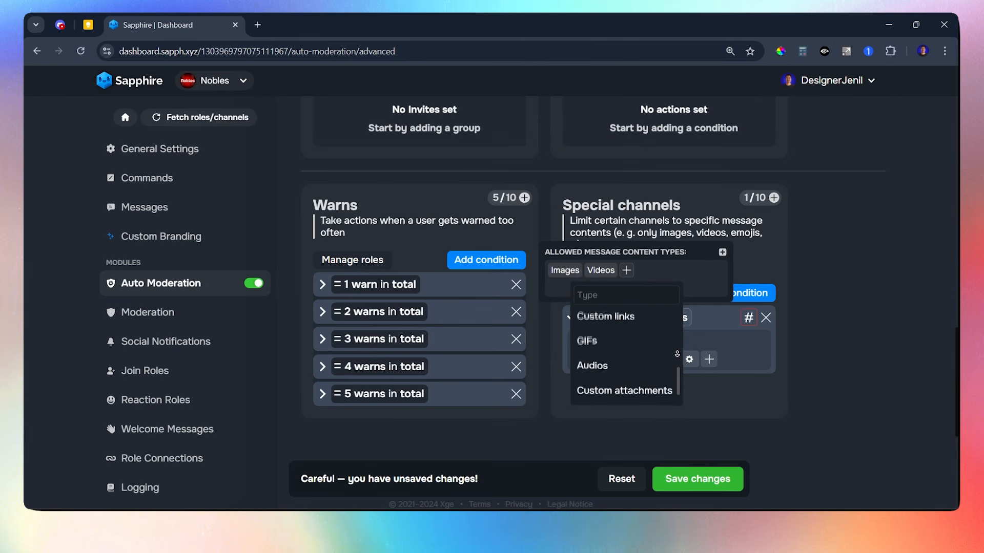
scroll(658, 364, "up", 8)
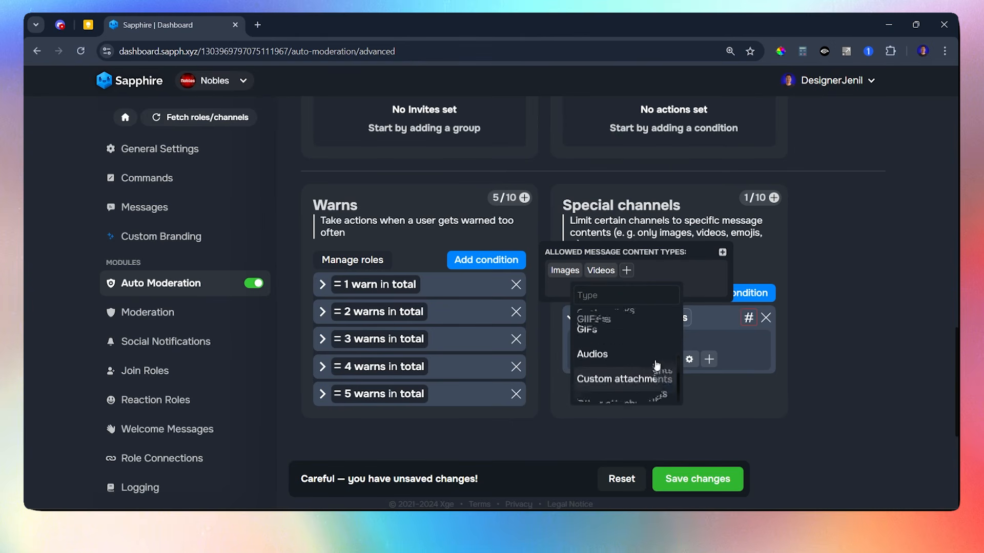
left_click(605, 285)
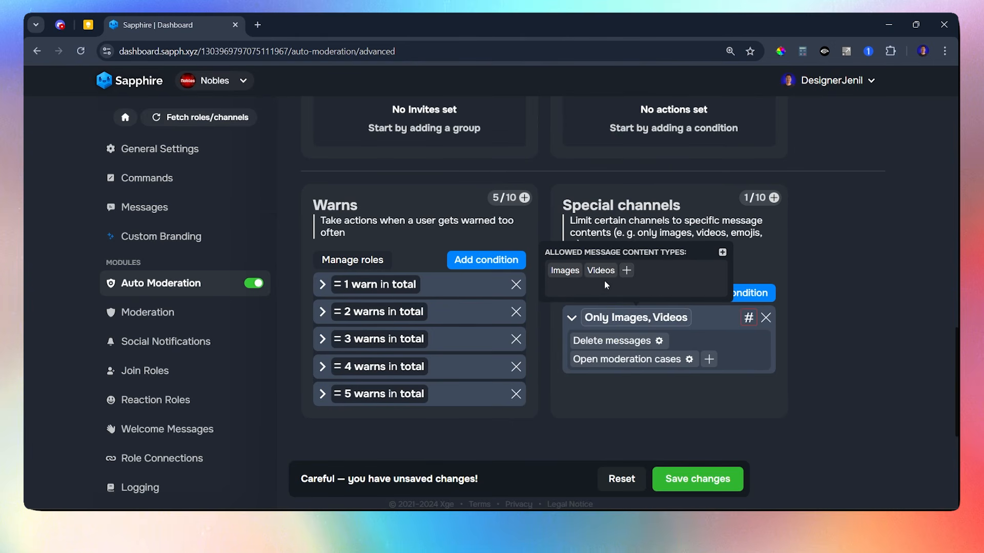
Clear the special-channel condition's allowed content types and add Videos and Images back
left_click(591, 271)
left_click(535, 271)
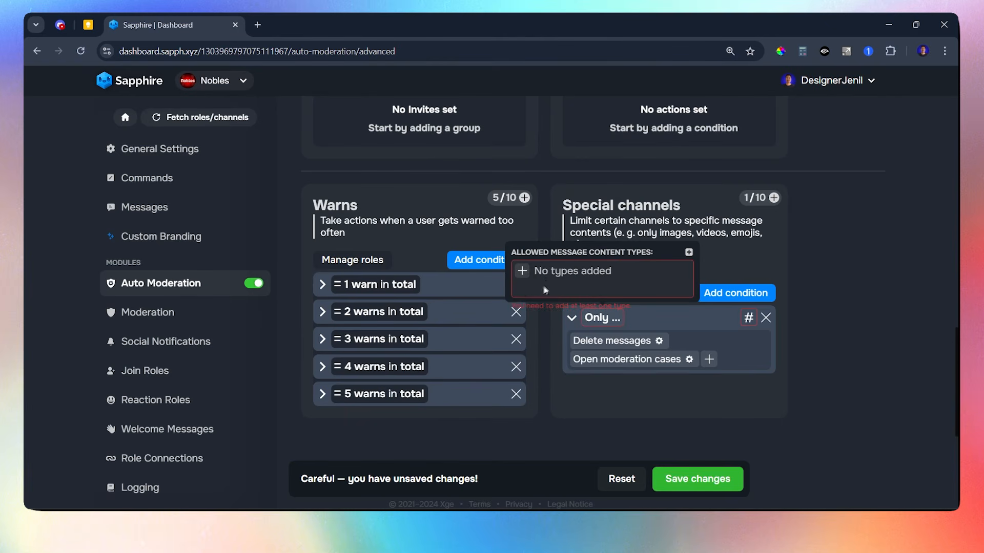
left_click(522, 271)
scroll(571, 379, "down", 3)
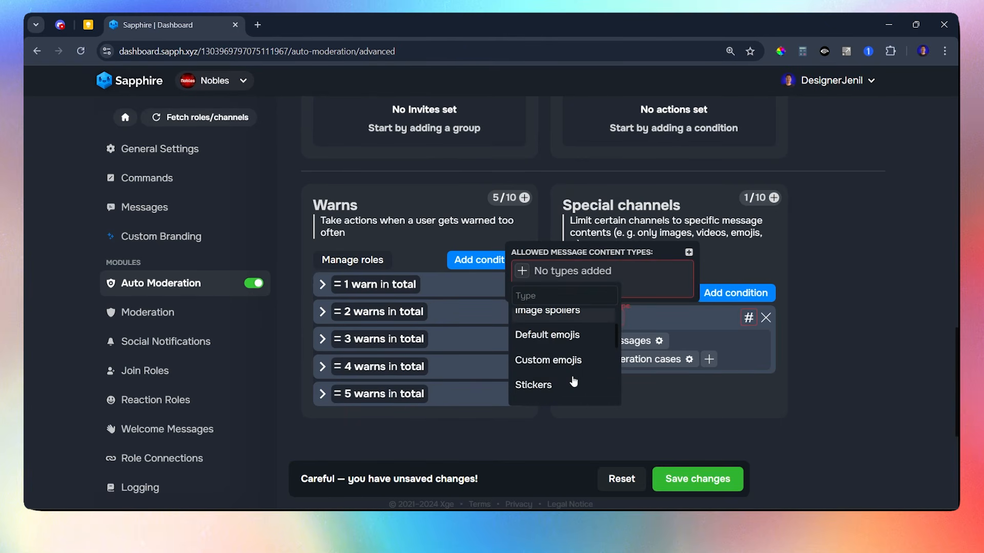
scroll(572, 384, "down", 2)
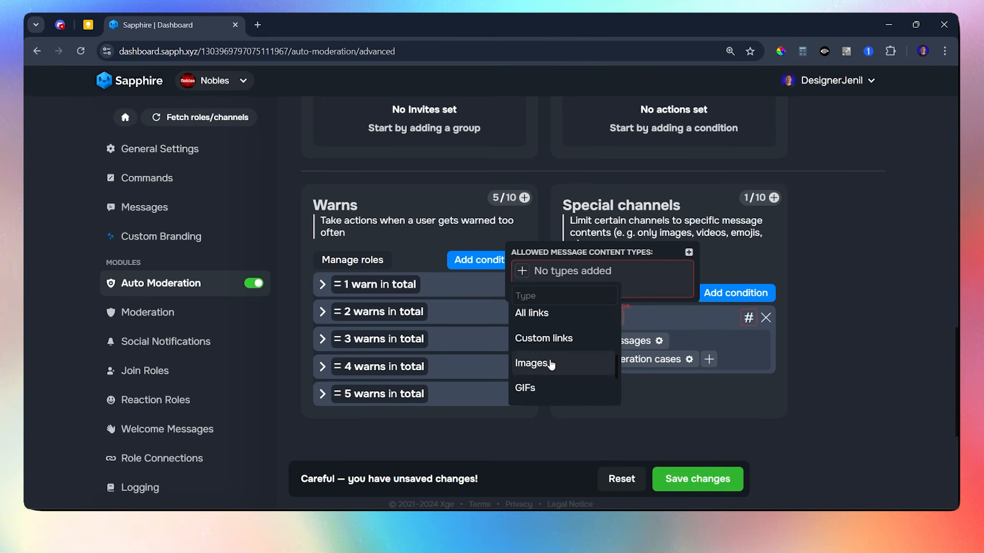
scroll(550, 369, "down", 2)
scroll(550, 369, "down", 1)
left_click(546, 343)
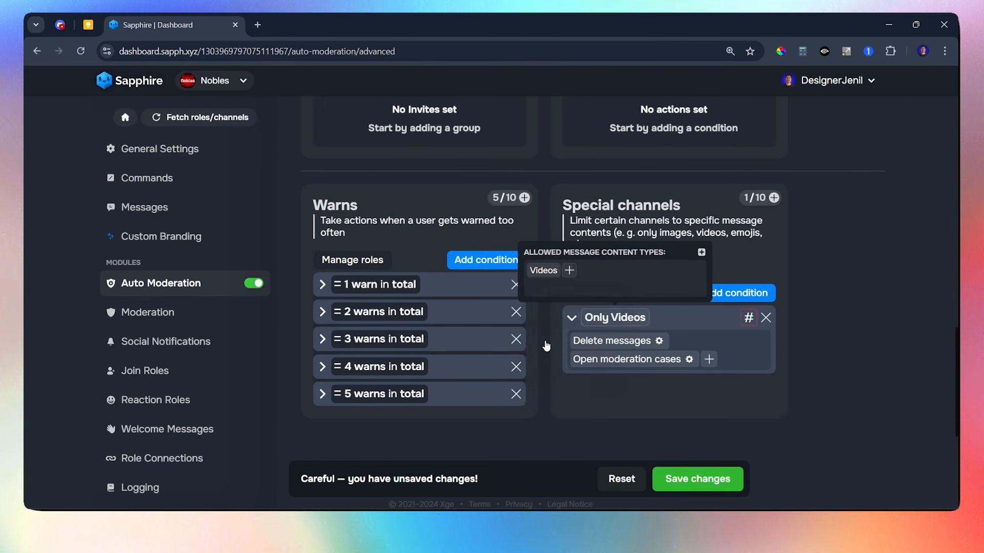
left_click(569, 270)
scroll(574, 370, "down", 3)
left_click(571, 366)
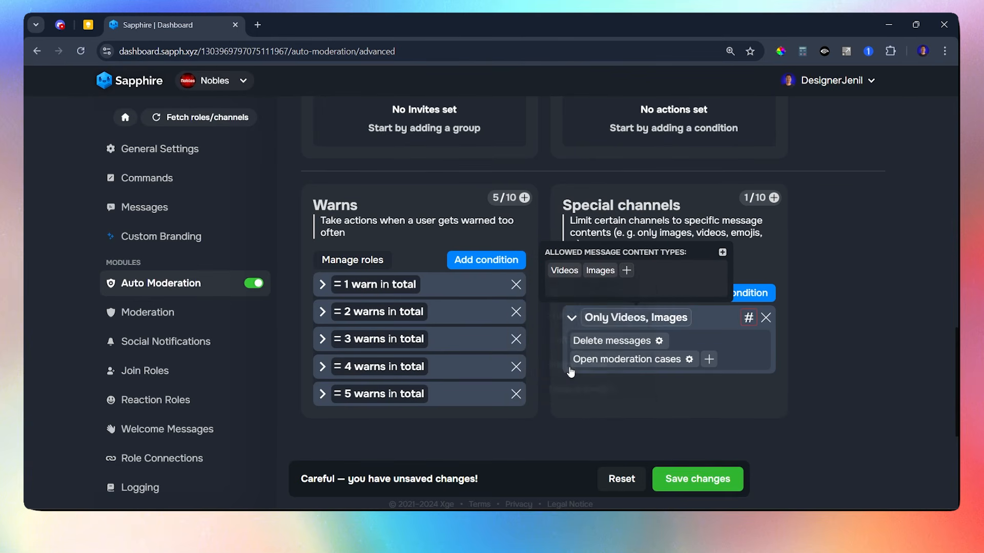
left_click(761, 257)
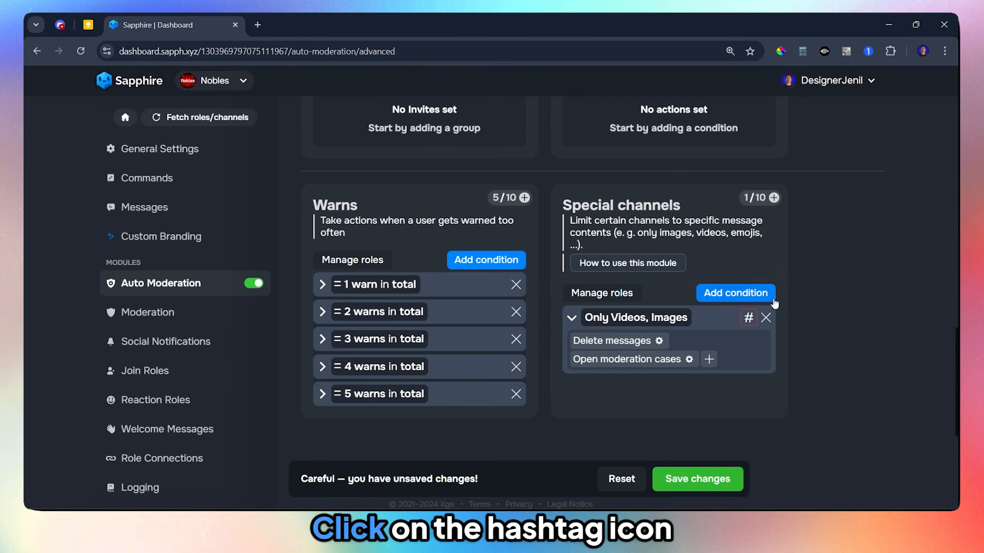
Limit the special-channel condition to the media channel and save the changes
left_click(750, 319)
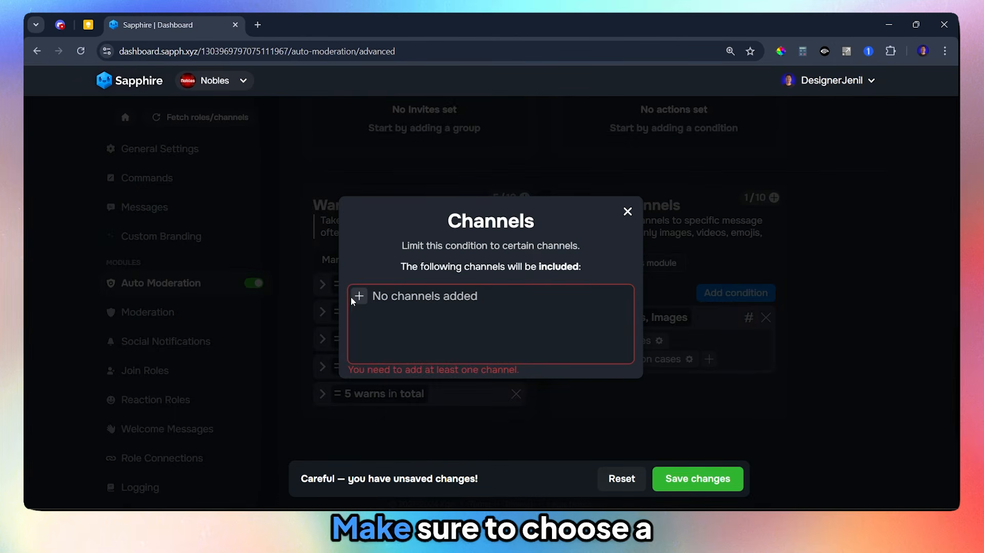
left_click(358, 297)
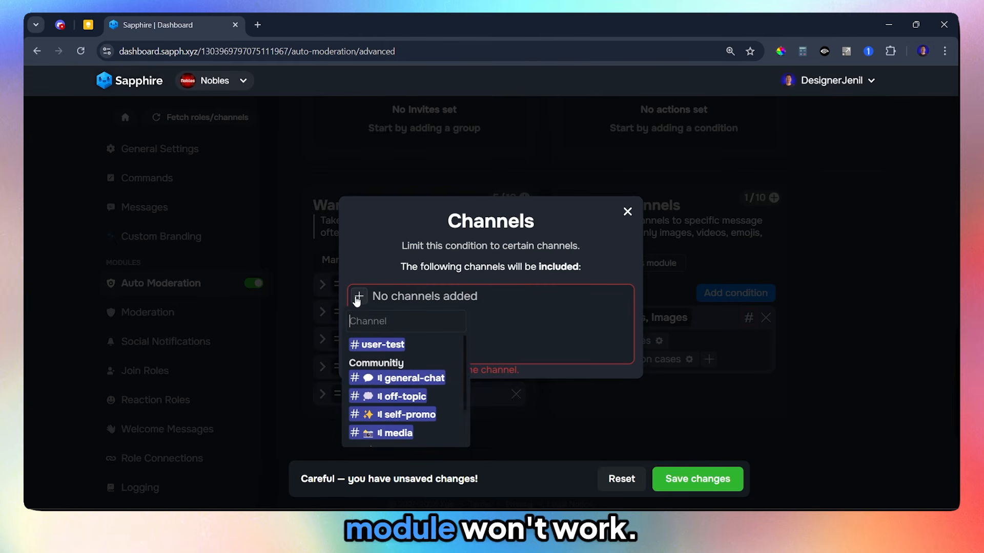
left_click(377, 433)
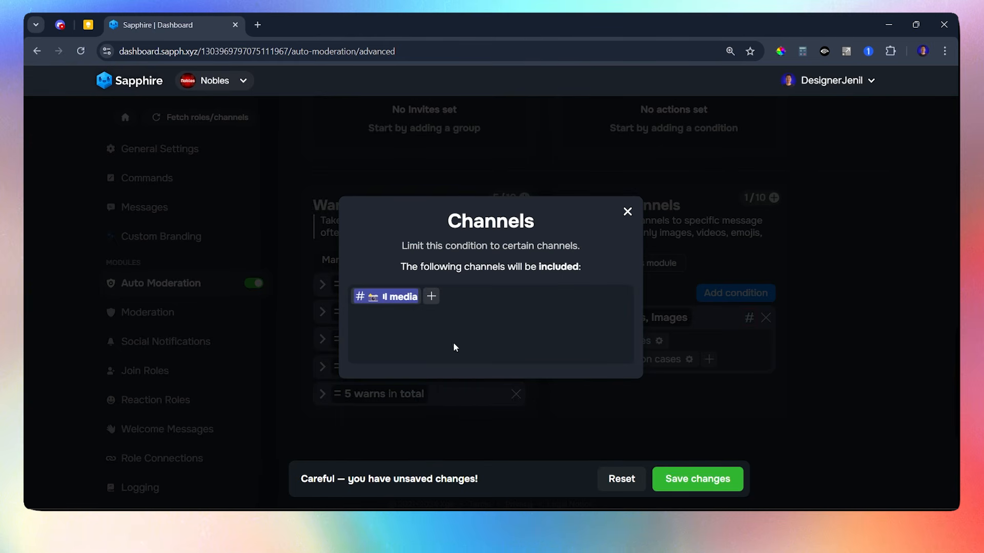
left_click(627, 213)
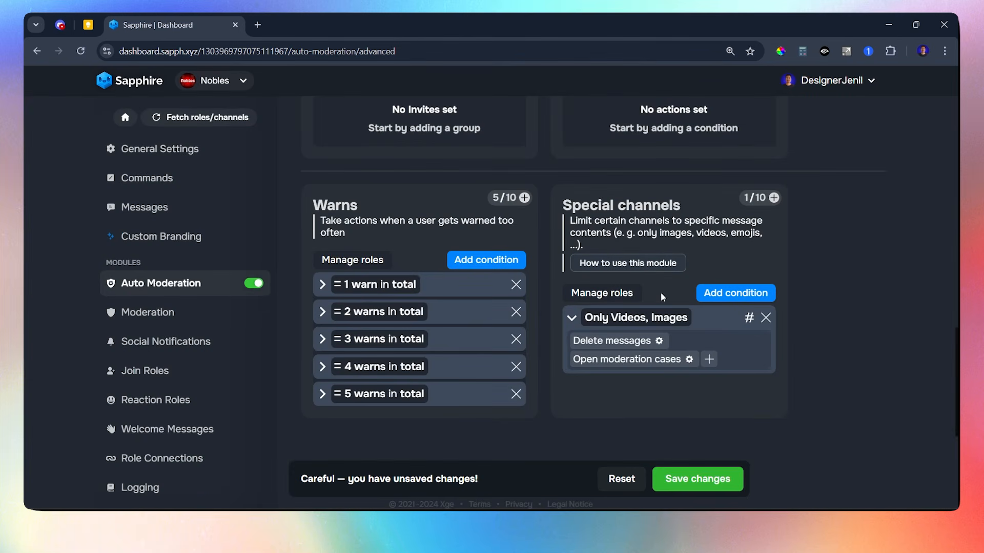
left_click(690, 484)
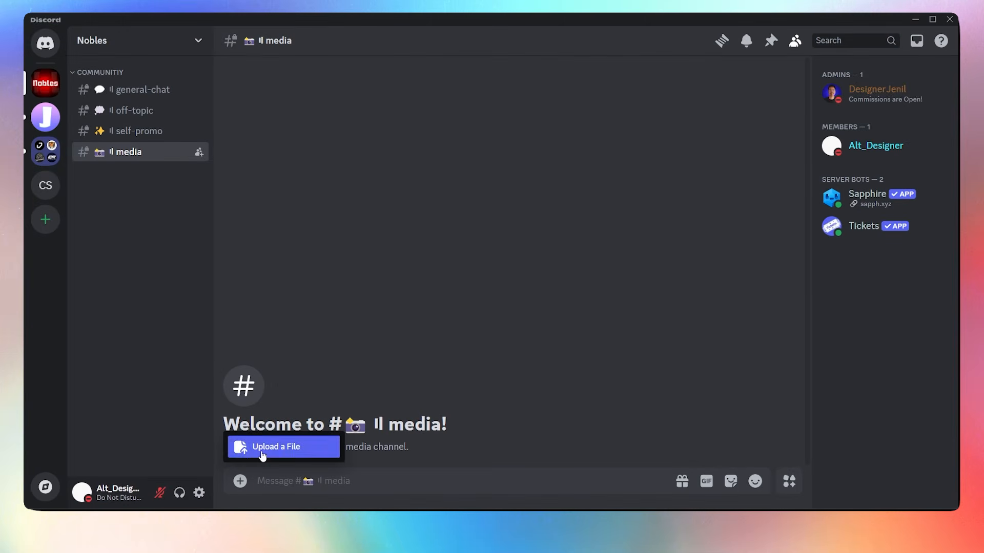
In Discord's media channel, send bro.png, bruh.png, damn.png, peepo-blush.png and peepo-thumbsup.png from the PACK 01_PEPE folder in Downloads
left_click(262, 451)
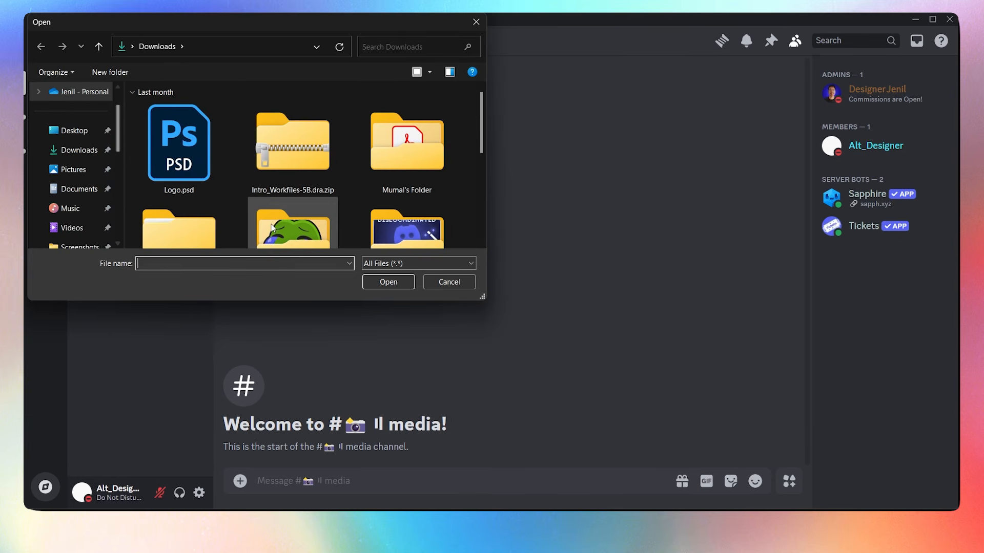
double_click(272, 228)
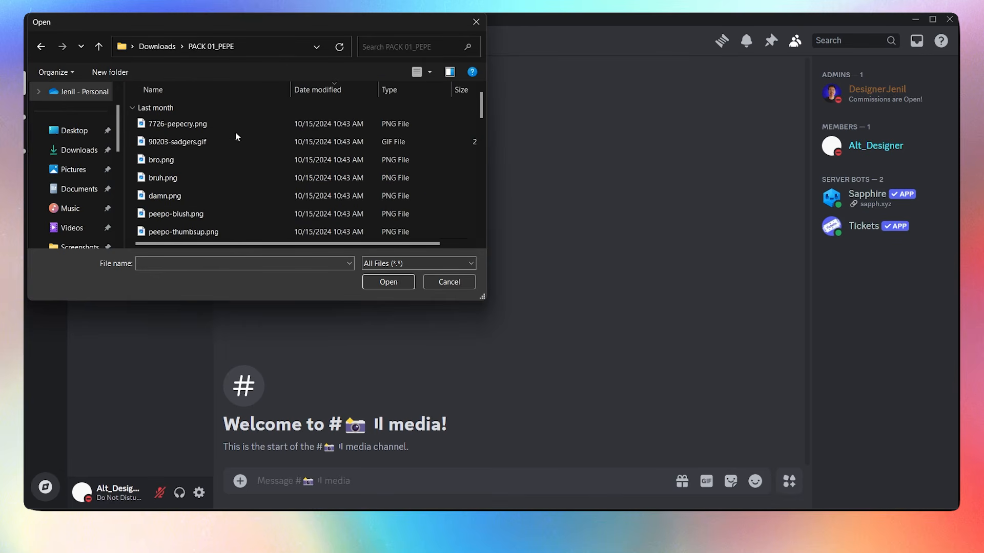
scroll(121, 140, "down", 3)
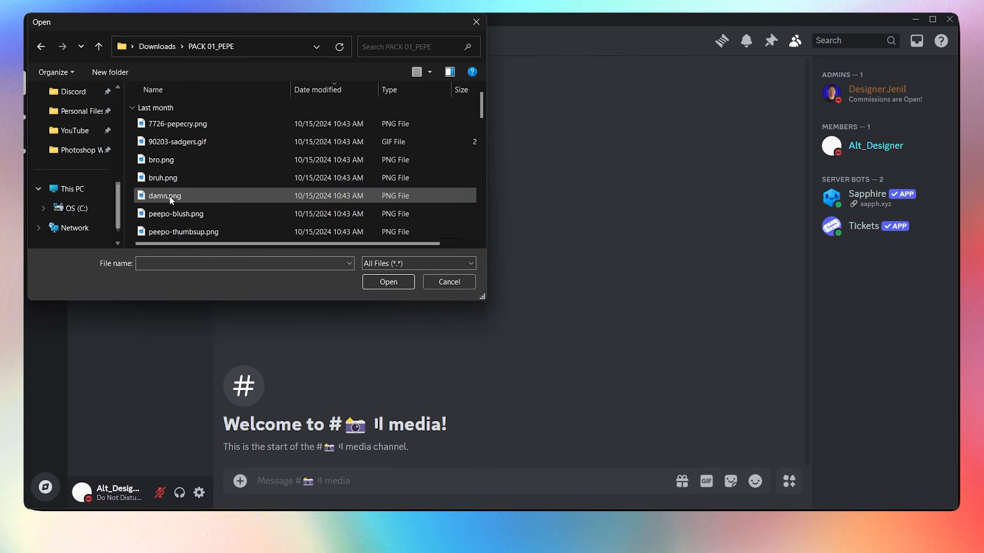
left_click_drag(130, 158, 208, 235)
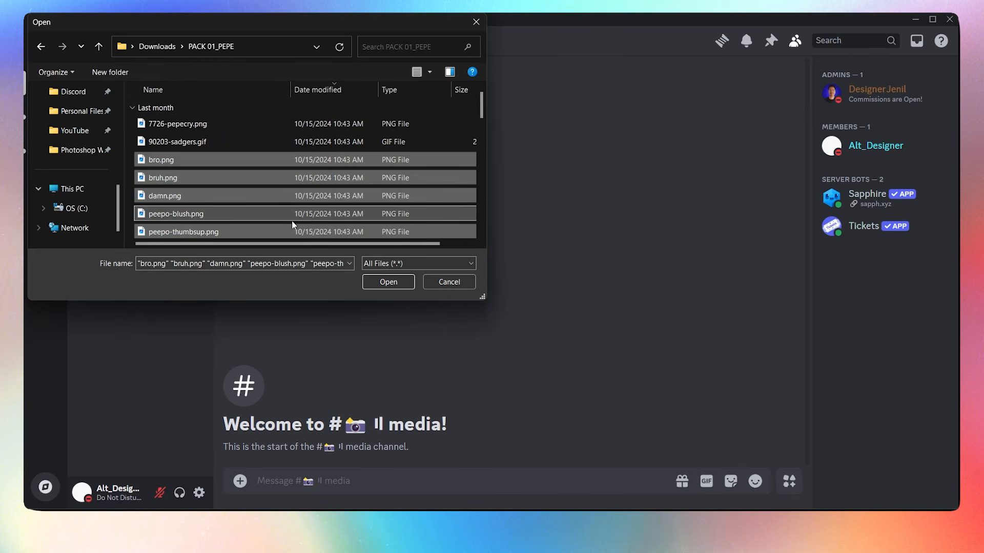
left_click(384, 282)
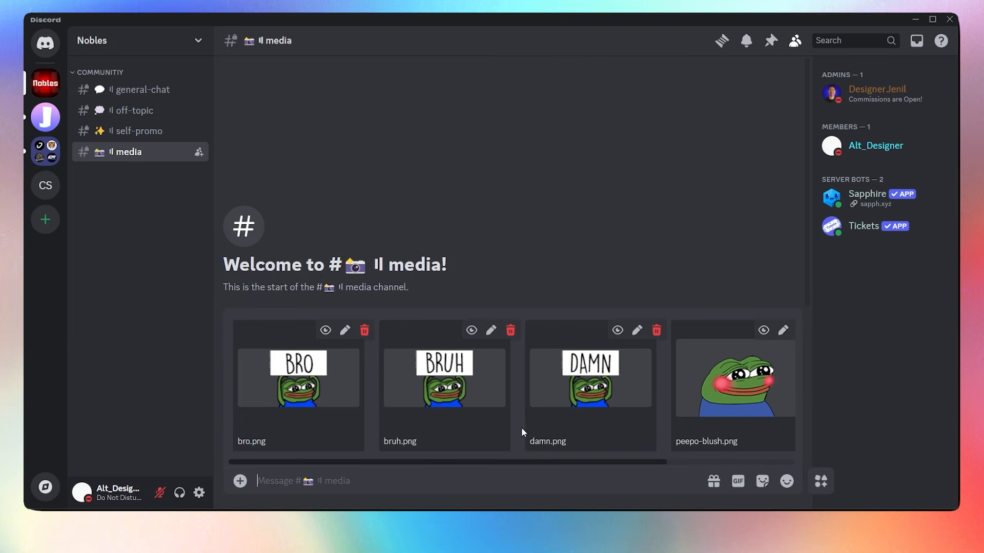
key("Return")
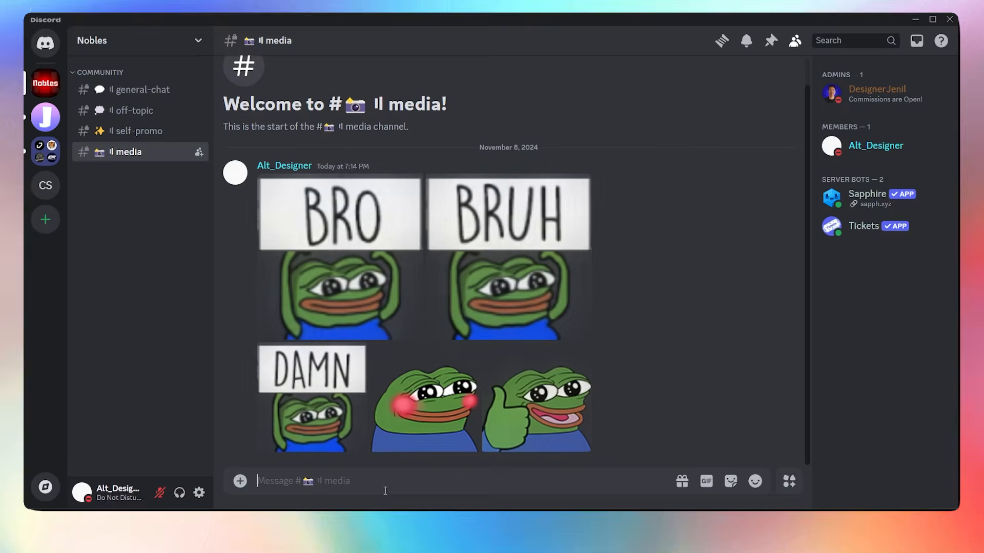
Send the text message "heyy" in the media channel to test the media-only rule
type("heyy")
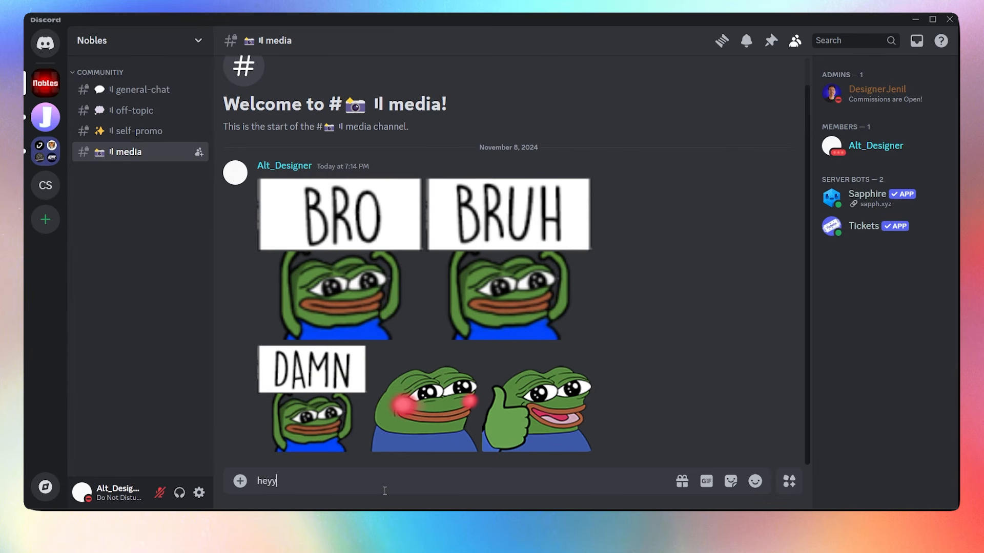
key("Return")
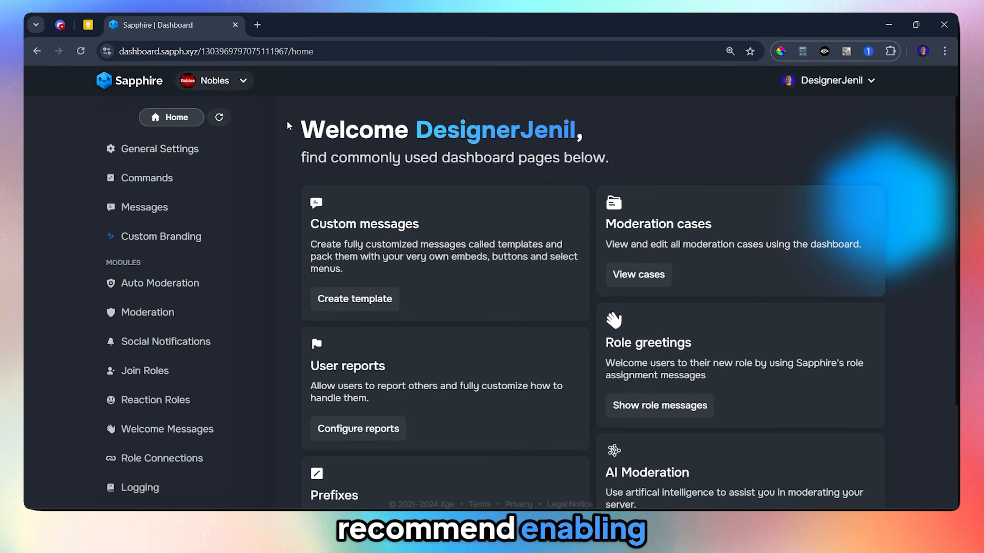
In the Sapphire dashboard's Logging module, set moderation-logs as the channel for the entire Moderation category and save the changes
left_click(143, 496)
middle_click(883, 310)
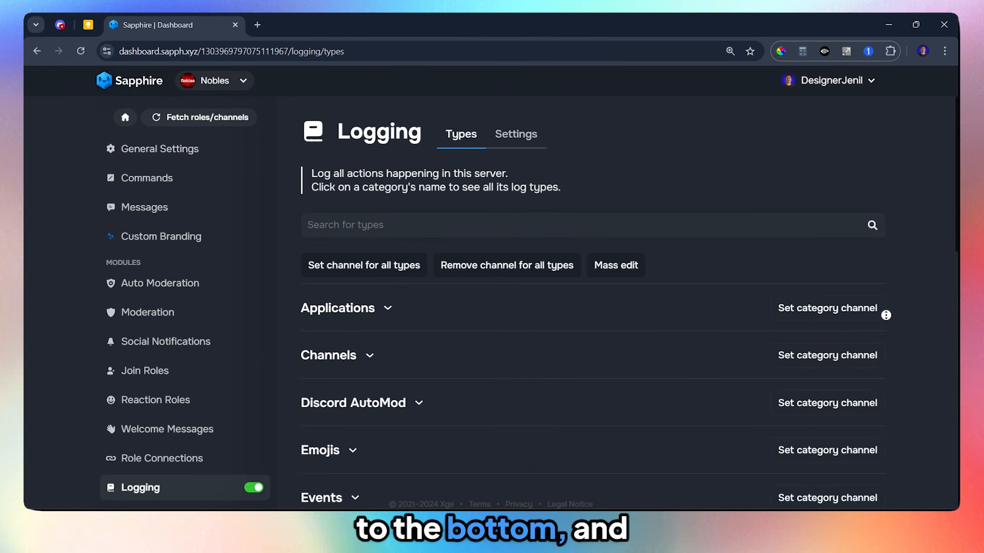
middle_click(900, 447)
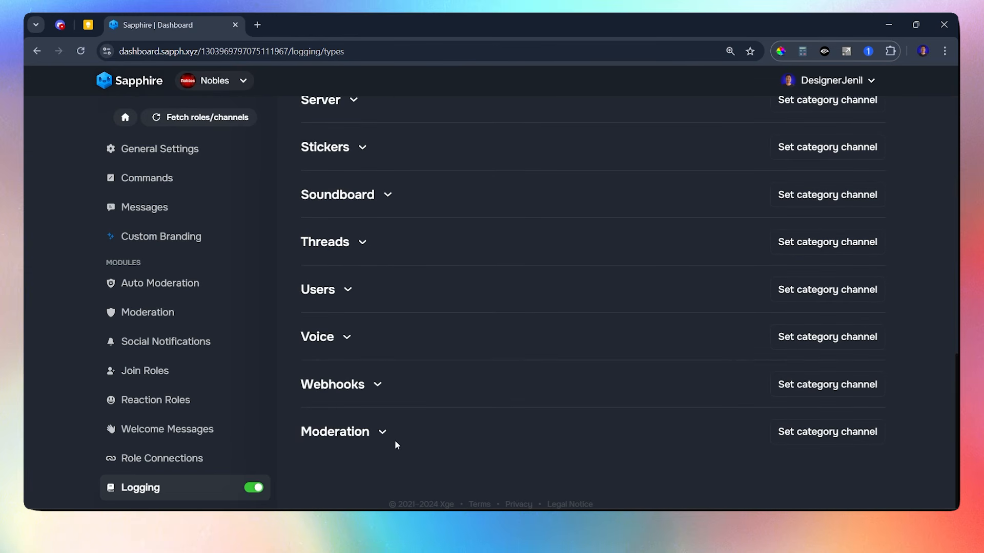
left_click(383, 434)
scroll(424, 387, "down", 5)
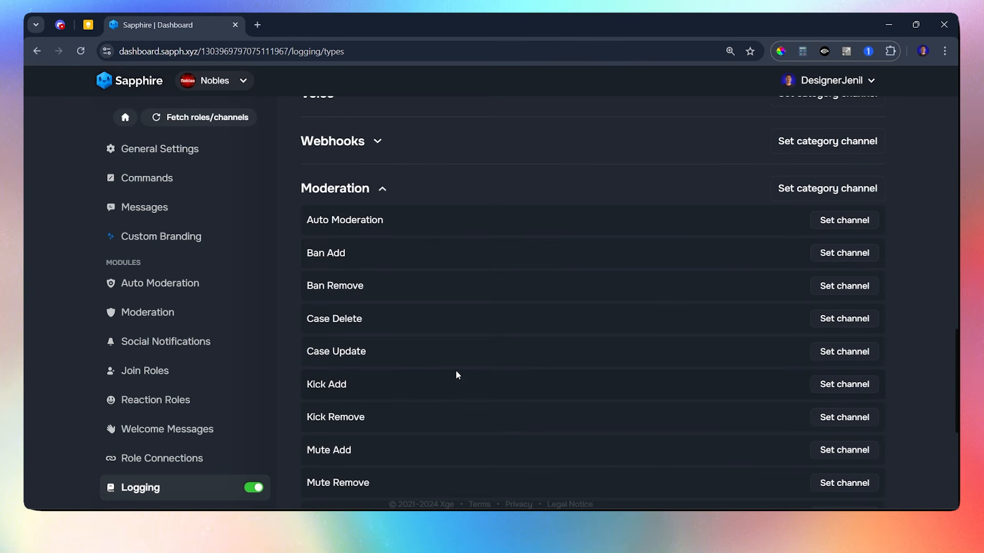
left_click(806, 191)
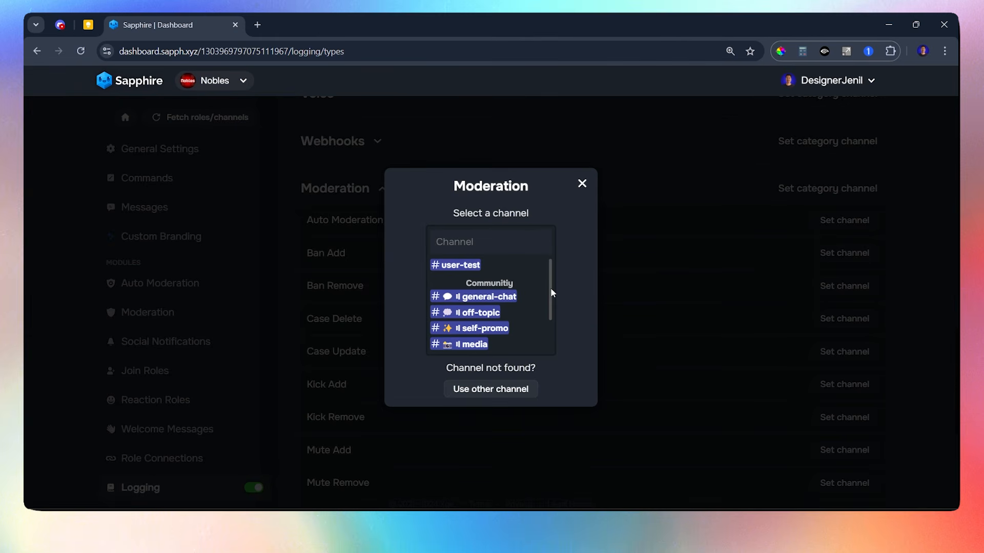
left_click_drag(551, 290, 552, 331)
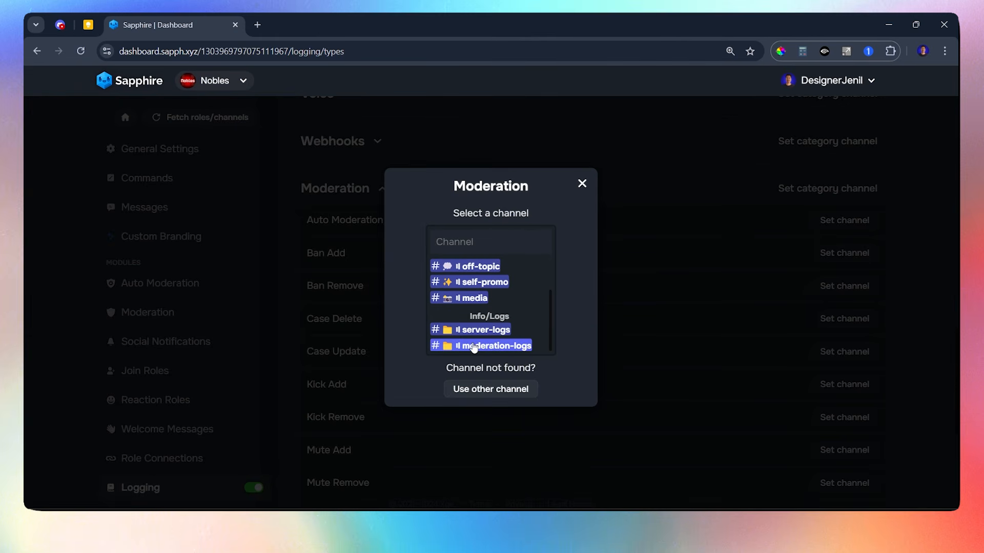
left_click(473, 347)
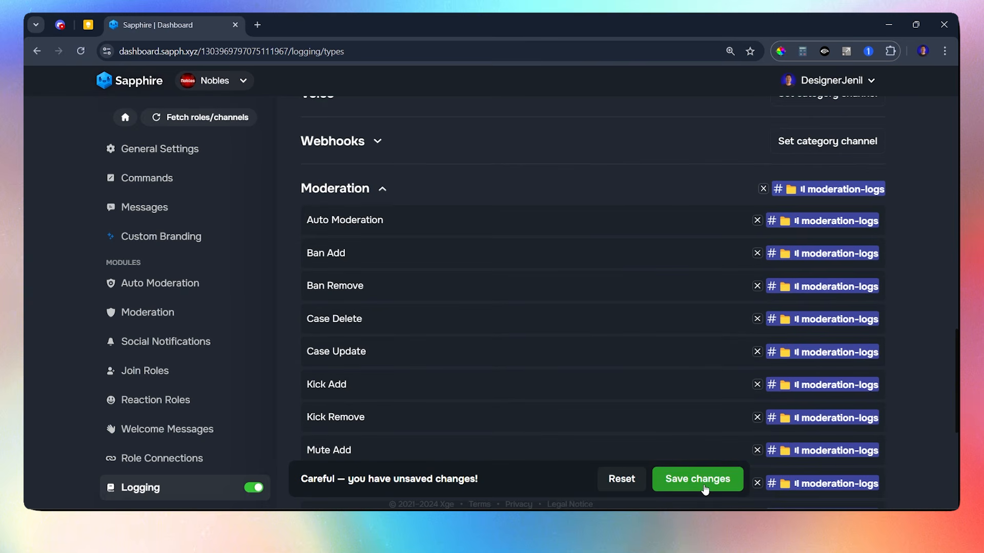
left_click(697, 479)
Review the log types assigned in the Moderation category, collapse it and look over the other logging categories
scroll(667, 462, "down", 1)
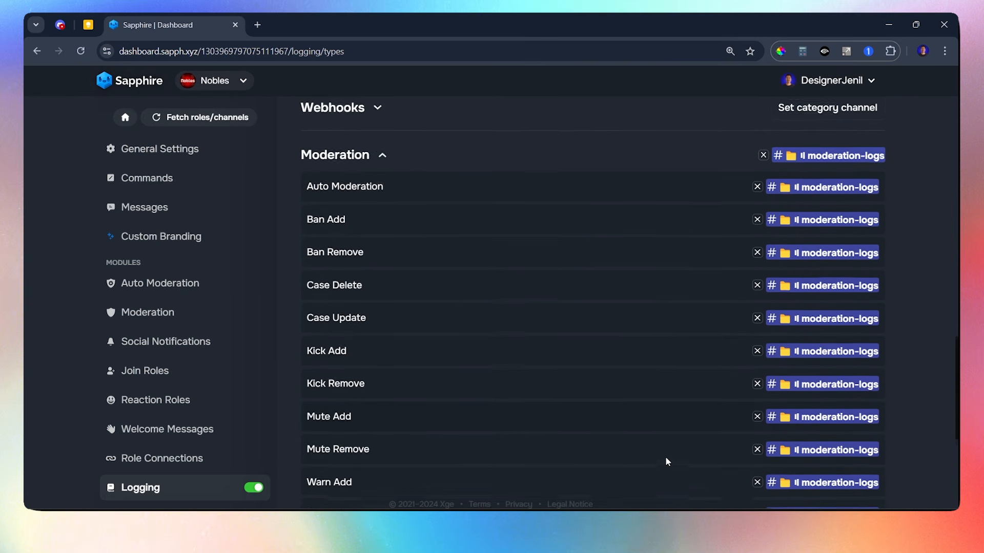
scroll(666, 461, "down", 5)
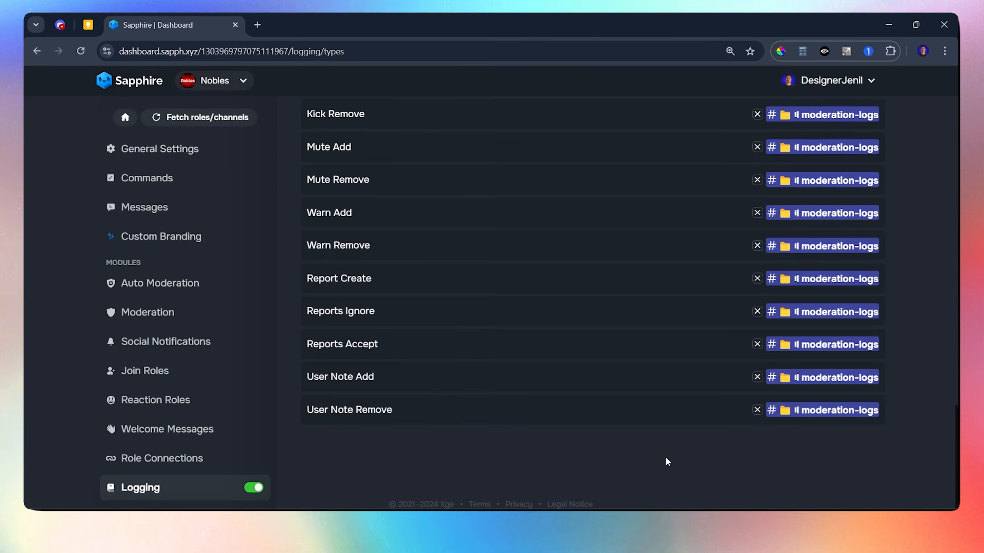
scroll(665, 457, "up", 6)
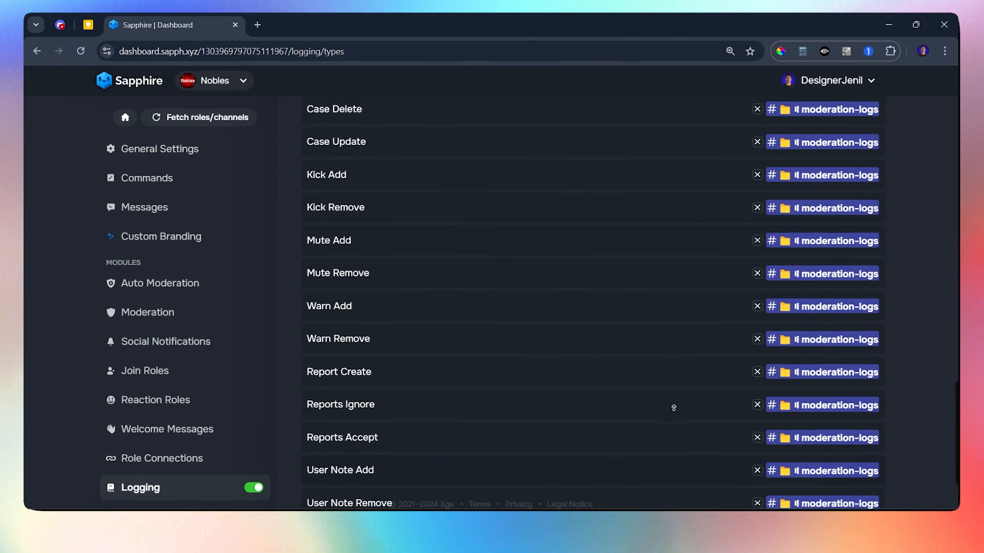
scroll(673, 408, "up", 1)
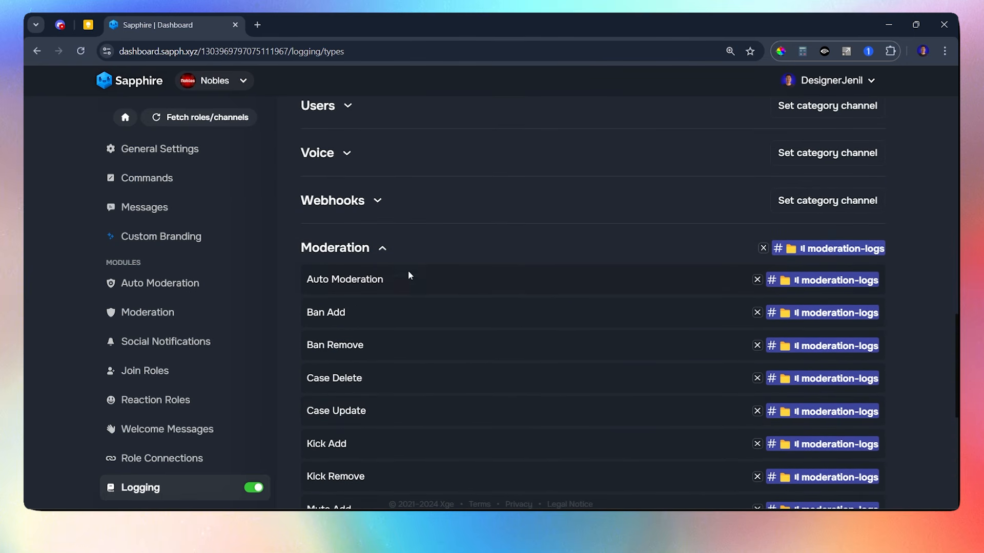
left_click(382, 248)
scroll(423, 359, "up", 5)
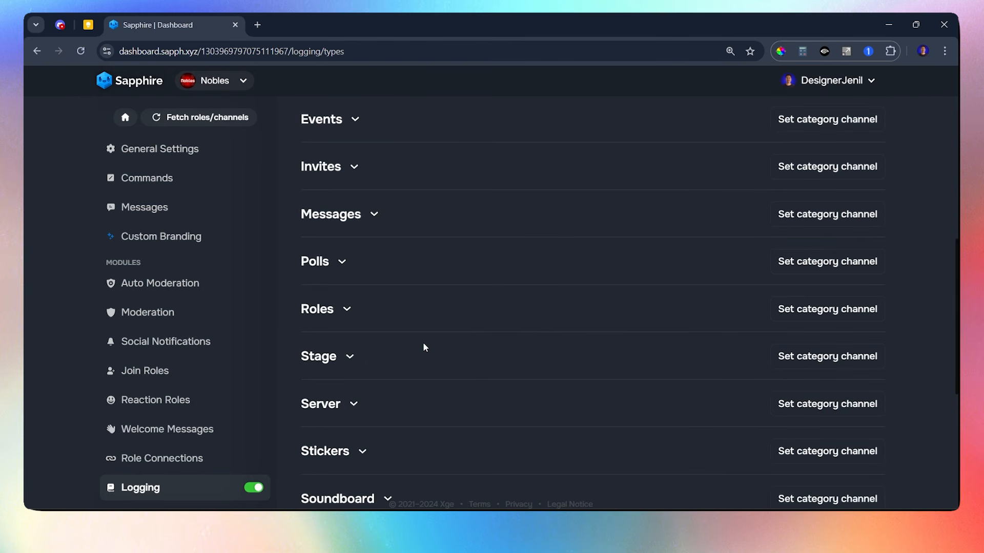
scroll(422, 343, "up", 7)
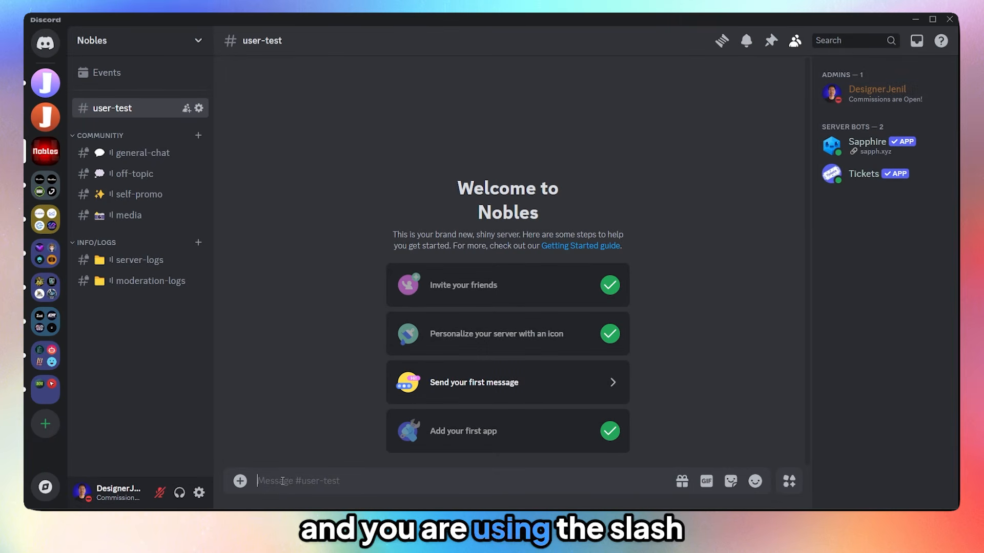
In Discord's user-test channel, check which slash commands Sapphire offers
type("/")
left_click(240, 255)
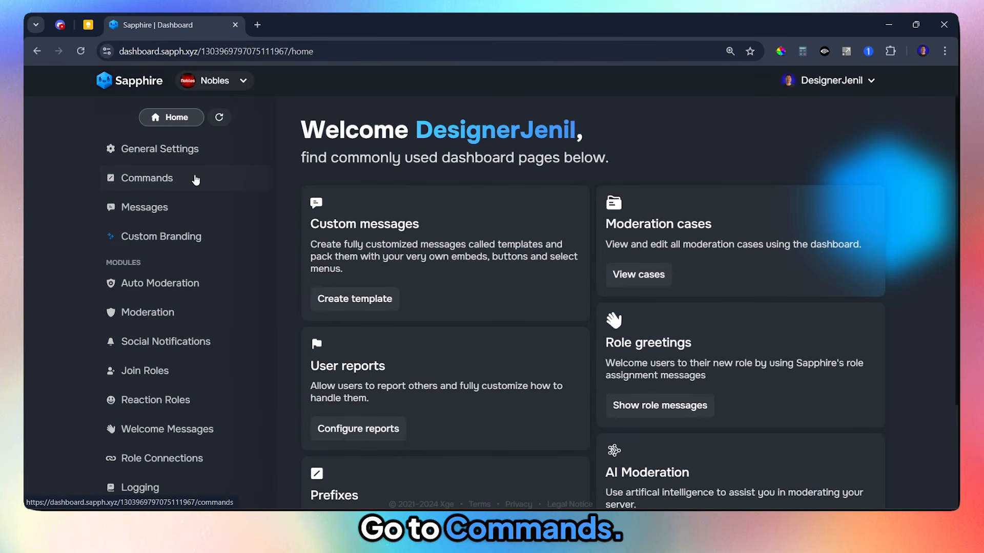
In the Sapphire dashboard, mass edit all default commands with the Toggle slash commands action and start the registration
left_click(195, 179)
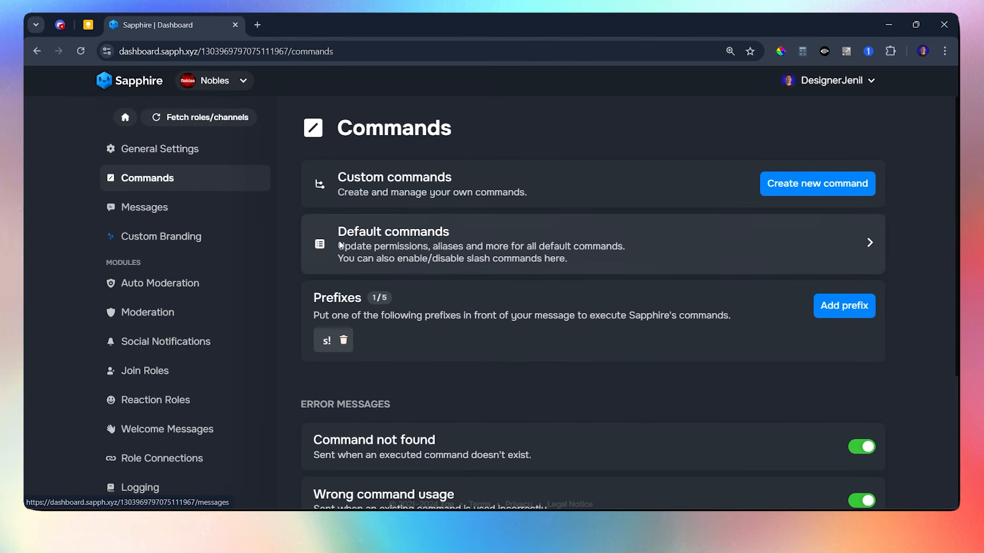
left_click(395, 249)
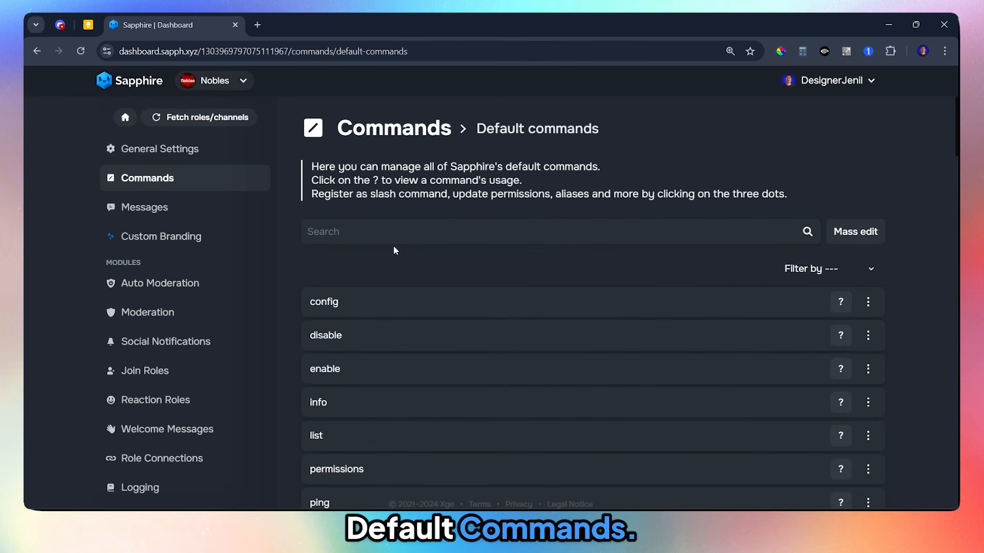
left_click(853, 234)
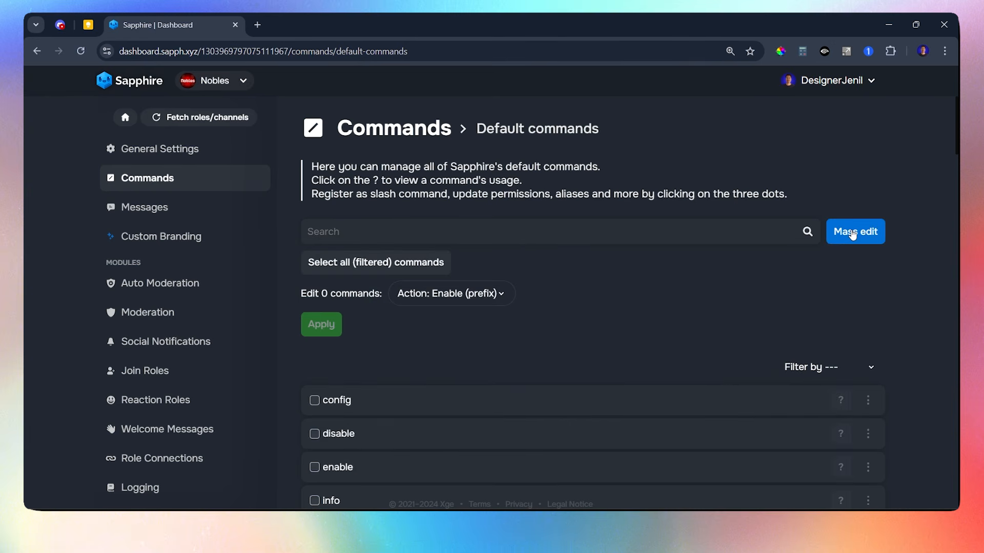
left_click(478, 299)
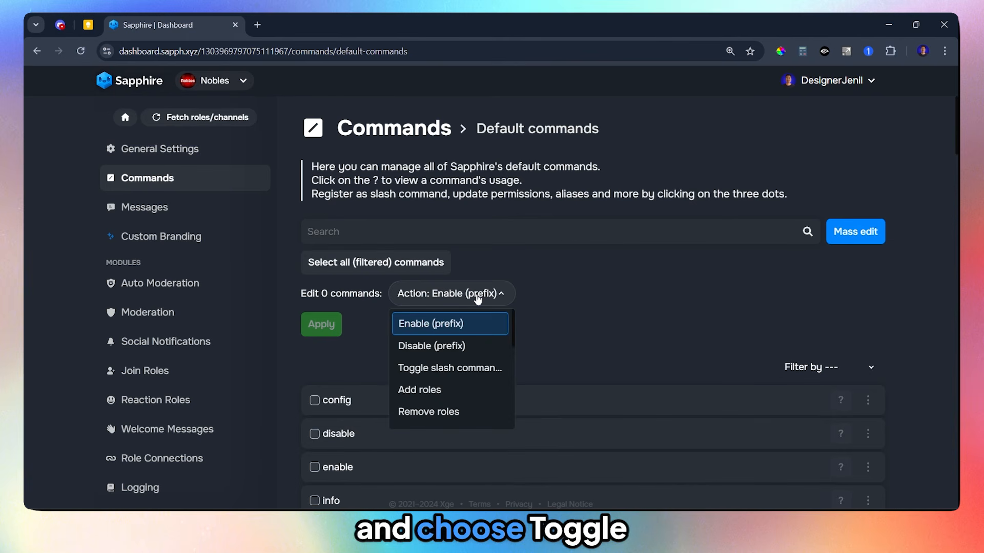
left_click(436, 369)
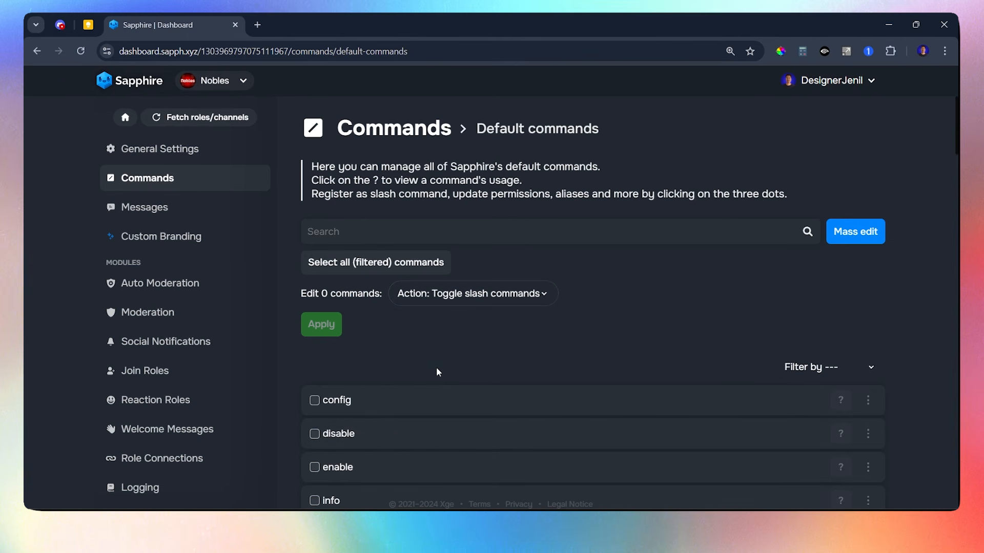
left_click(356, 269)
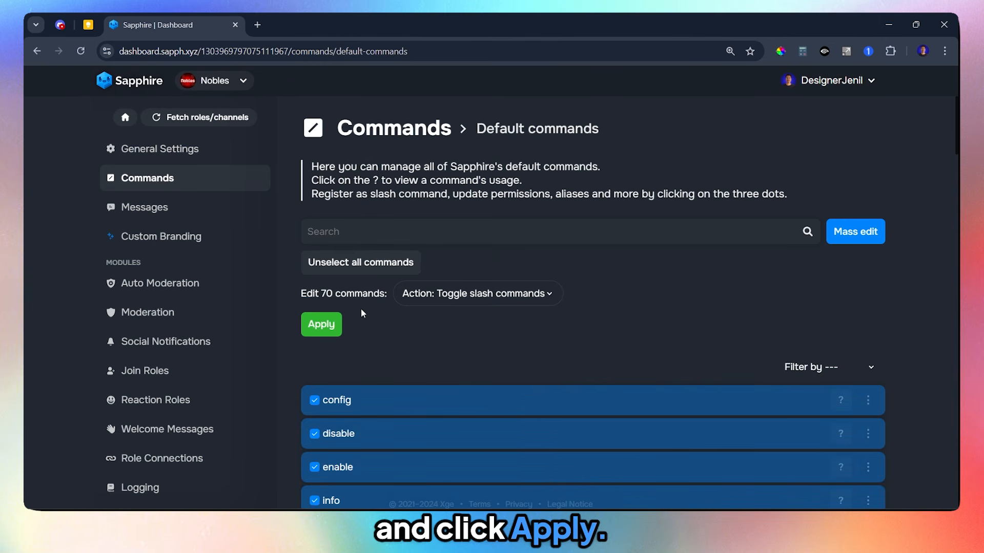
left_click(318, 327)
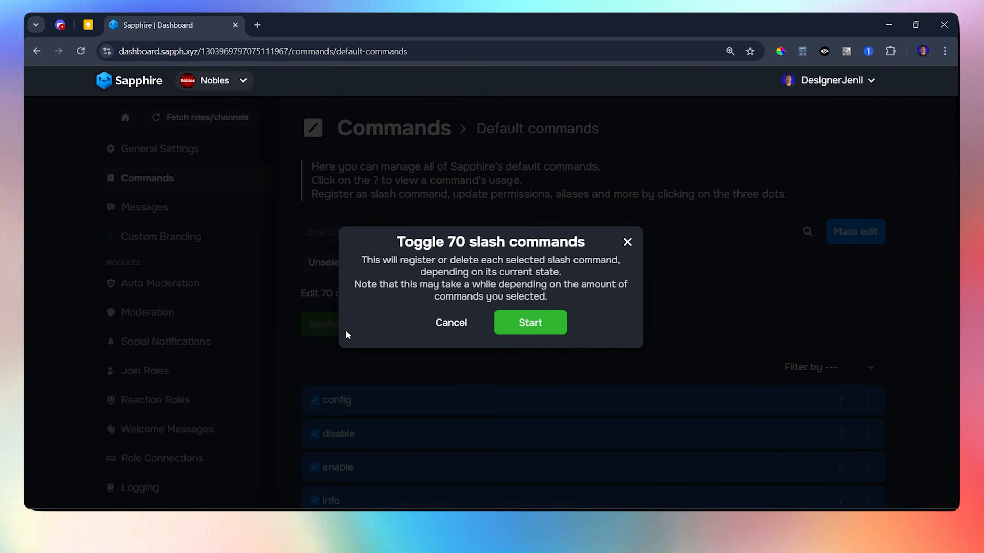
left_click(528, 322)
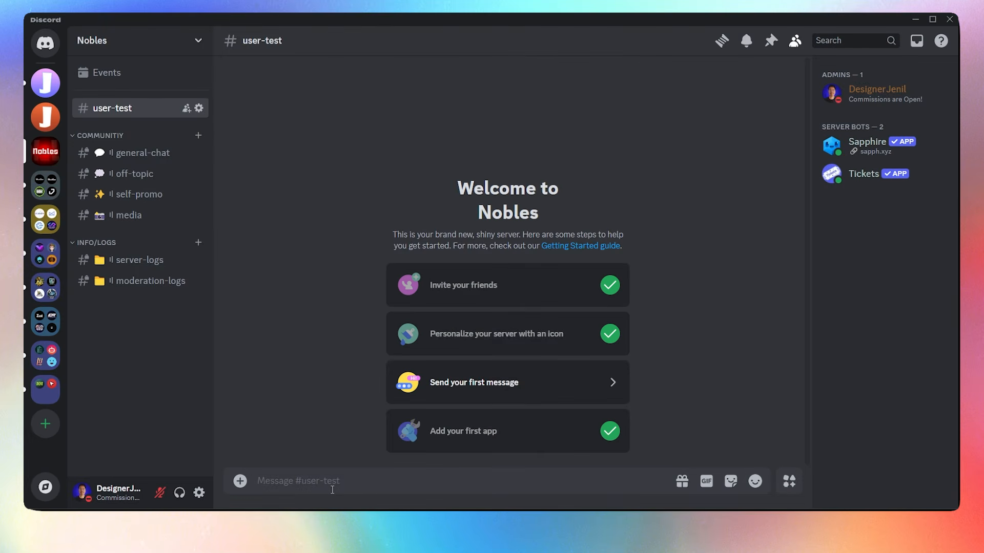
Return to Discord's user-test channel and browse the full list of Sapphire's registered slash commands
type("/")
left_click(240, 250)
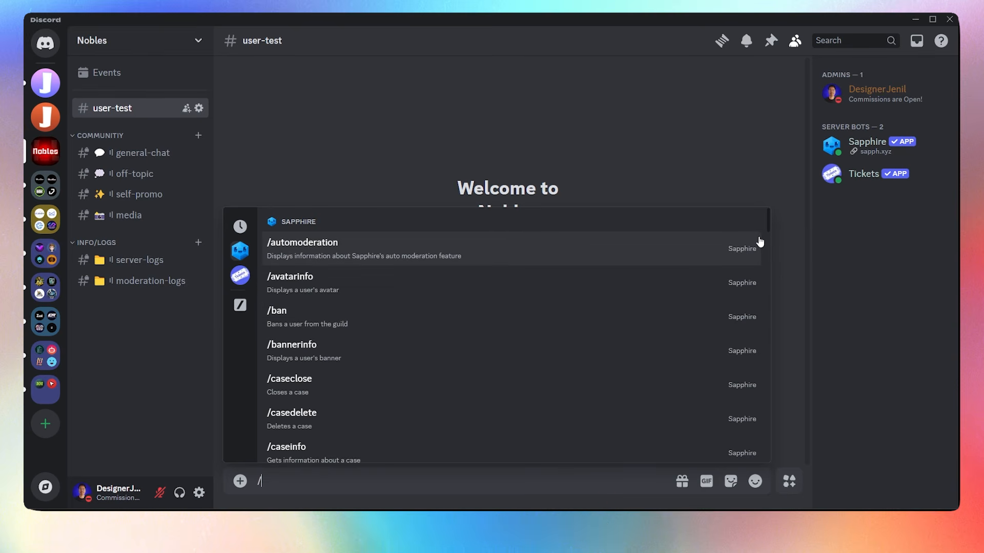
left_click_drag(767, 226, 770, 418)
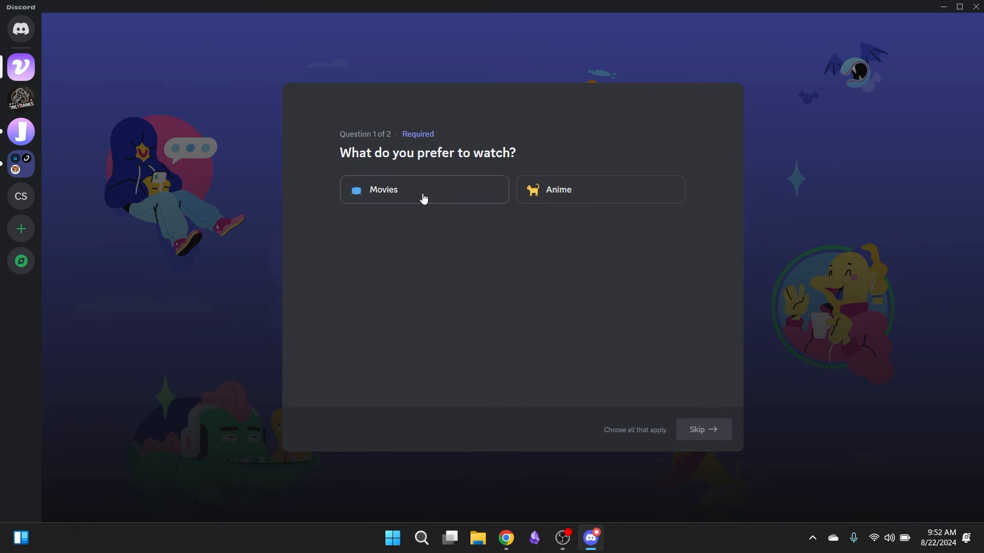
Answer the server onboarding questions with Movies and Asia, and proceed to read the server rules
left_click(424, 199)
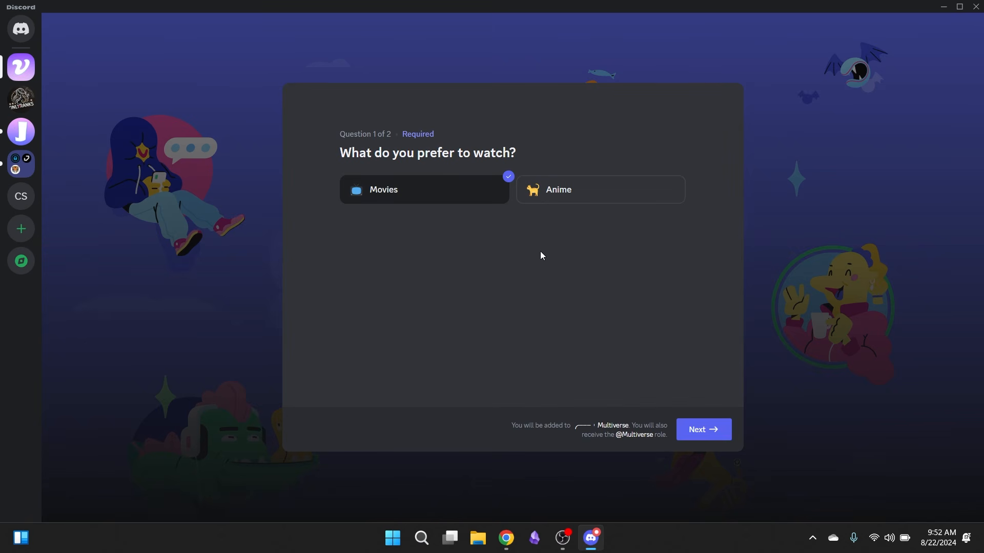
left_click(700, 430)
left_click(427, 210)
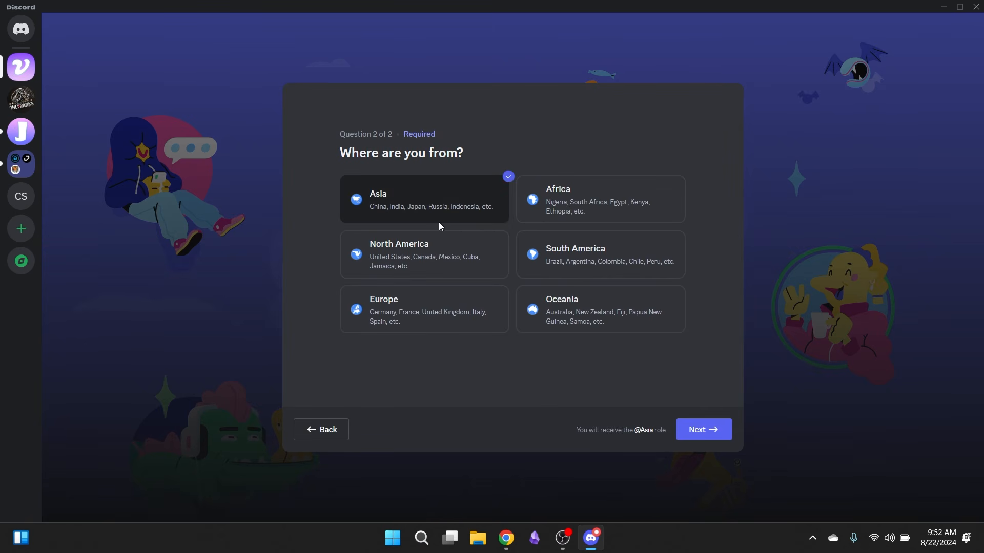
left_click(685, 430)
scroll(641, 354, "down", 2)
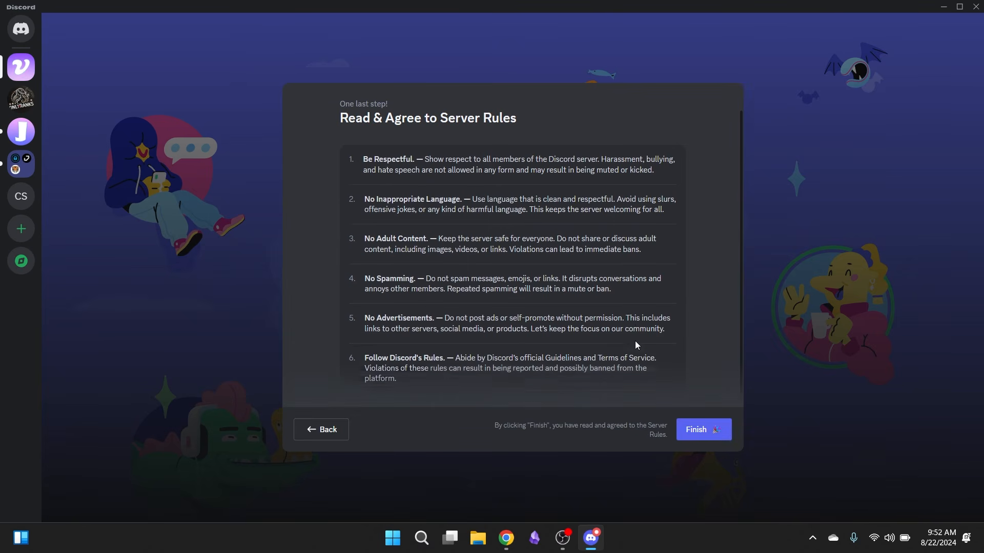